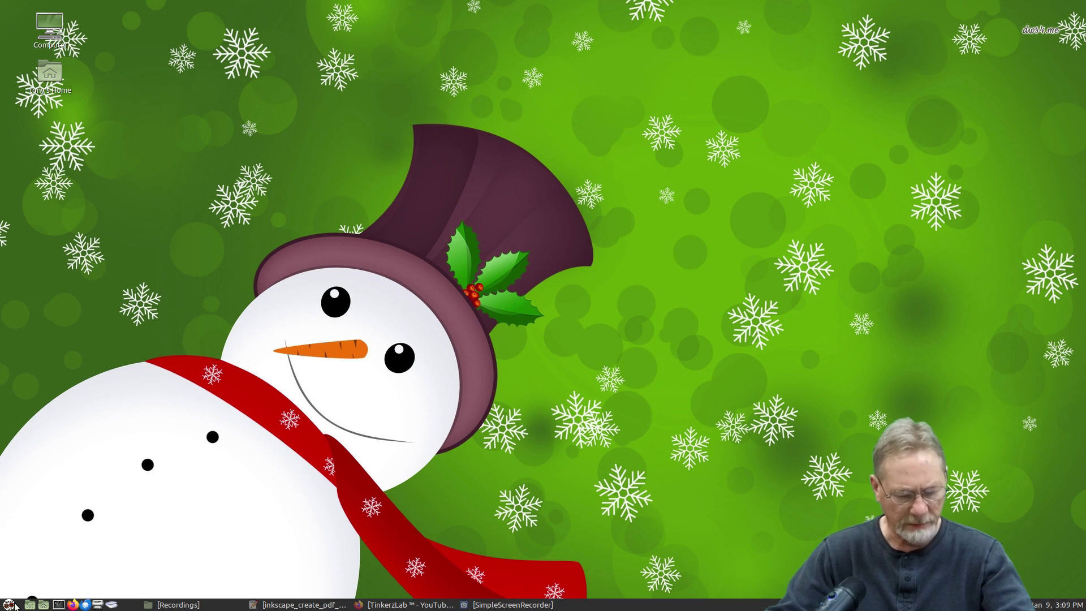
Step: Launch Inkscape and open the file tut_radiolink_su27_rtf_setup.svg from the inkscape_create_pdf_with_links folder
click(14, 604)
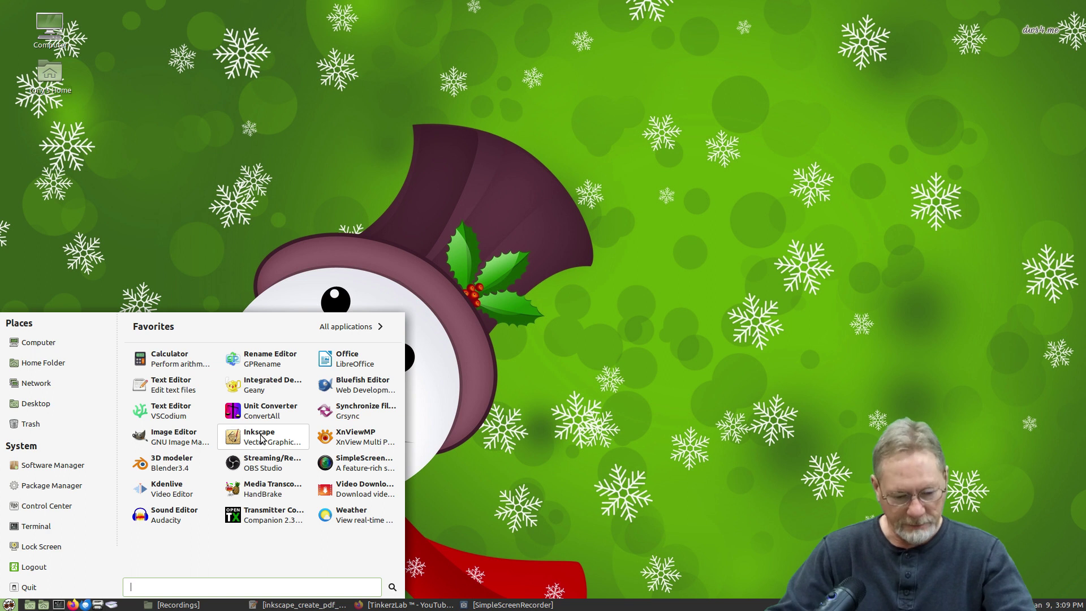
click(261, 439)
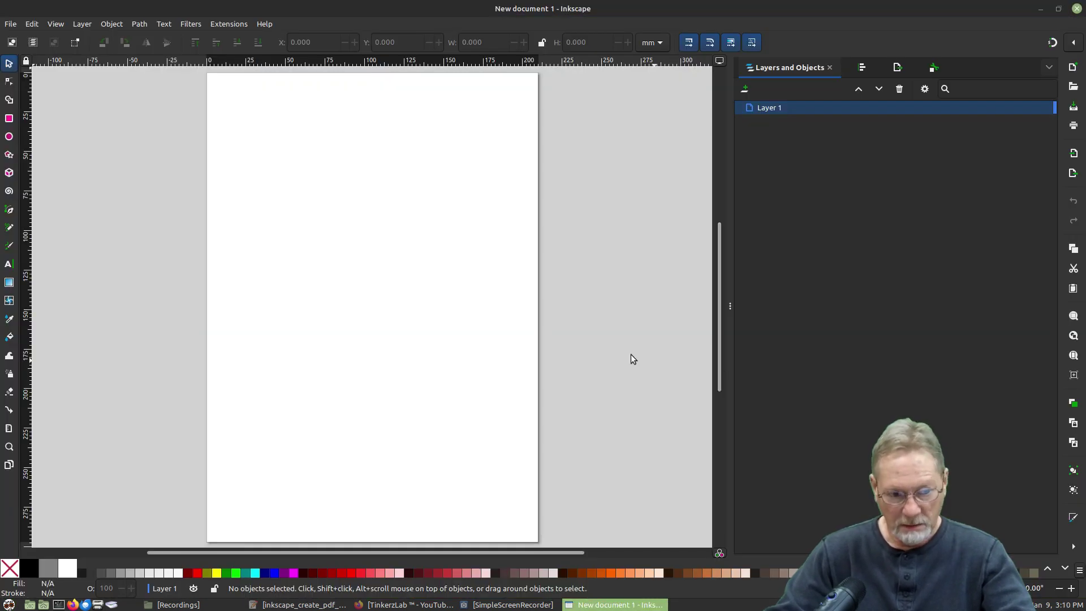
click(12, 24)
click(23, 67)
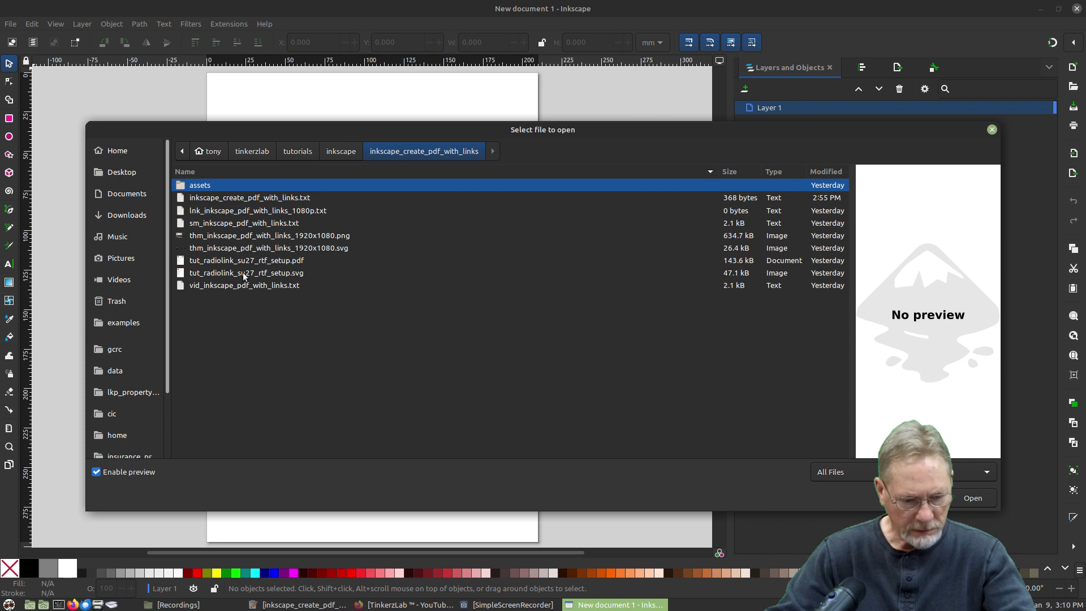
double_click(215, 274)
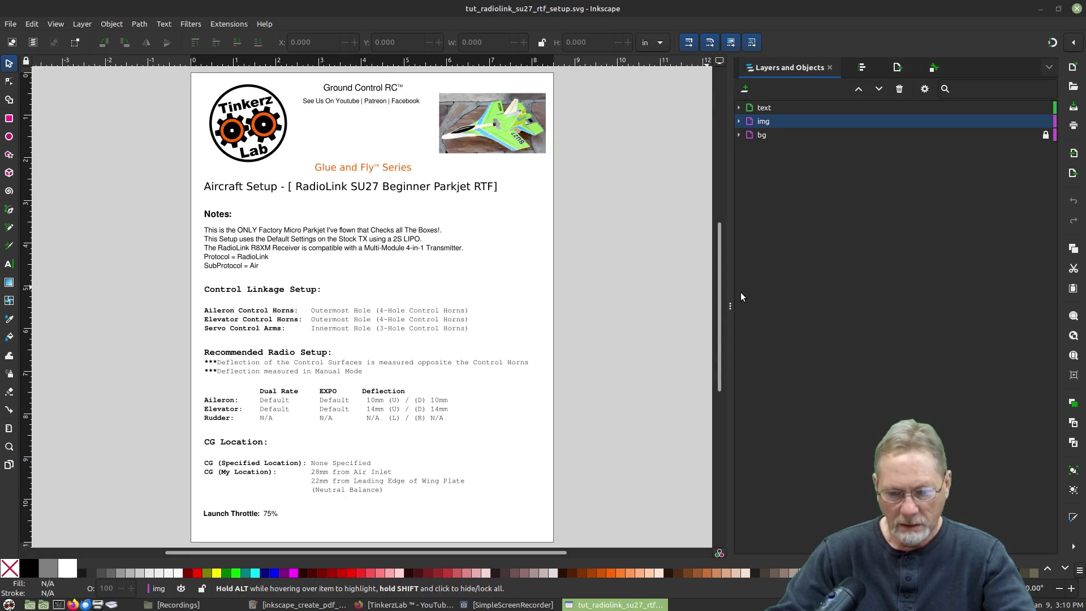
Step: Narrow the side panel and move the orange "Glue and Fly™ Series" text below the Aircraft Setup heading
drag(729, 296, 826, 273)
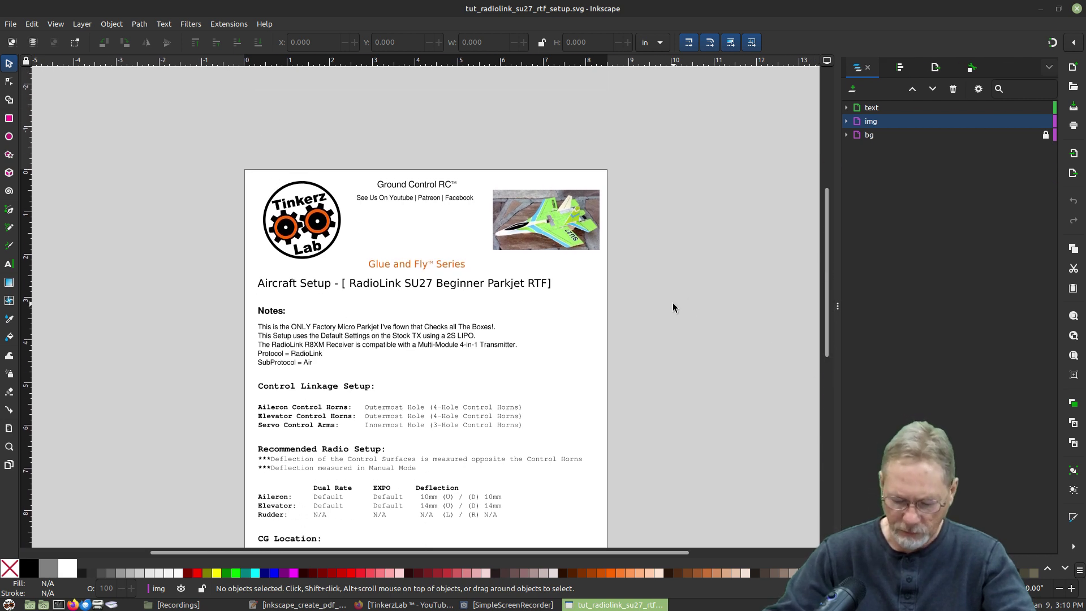
key(plus)
key(plus)
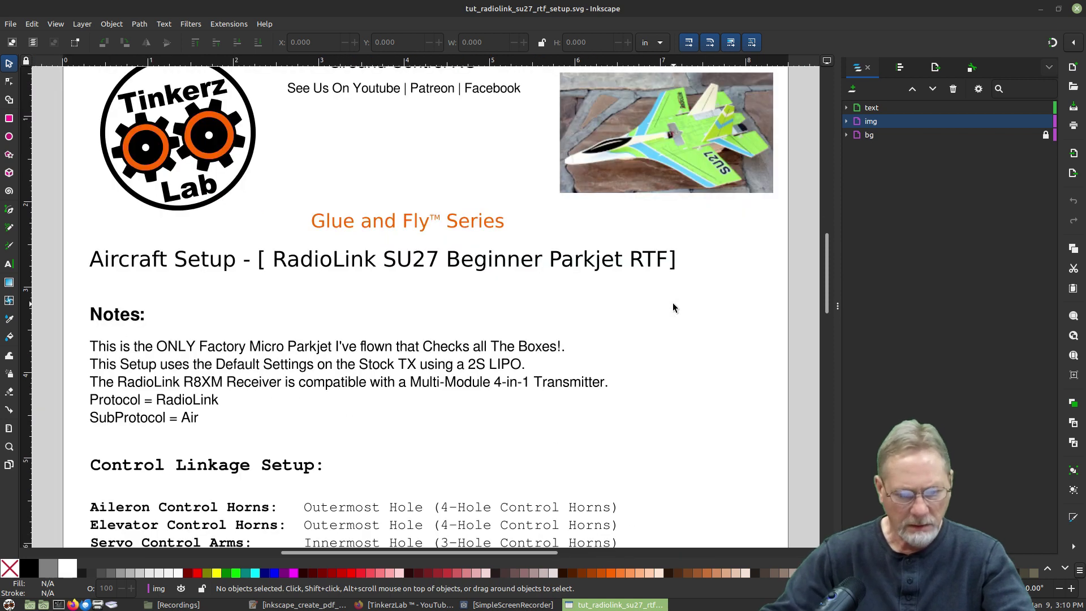
drag(825, 280, 826, 263)
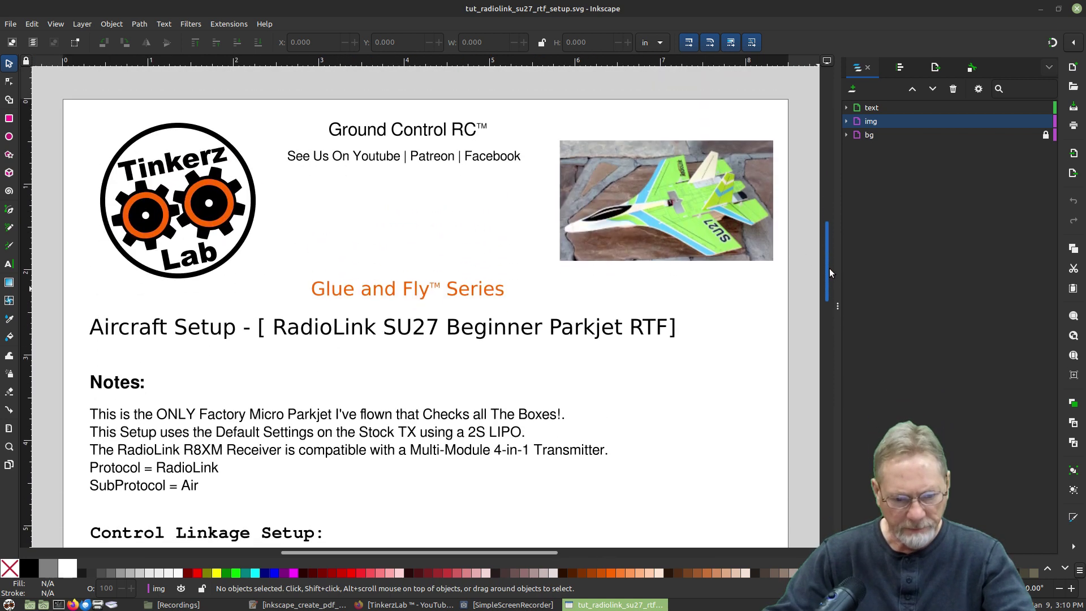
click(447, 284)
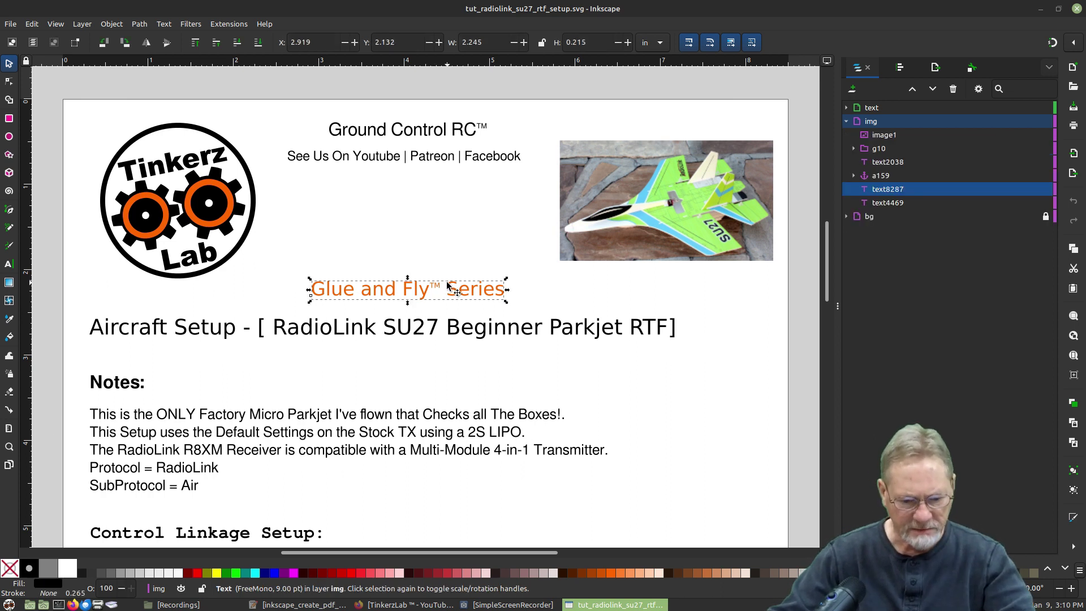
drag(447, 284, 441, 367)
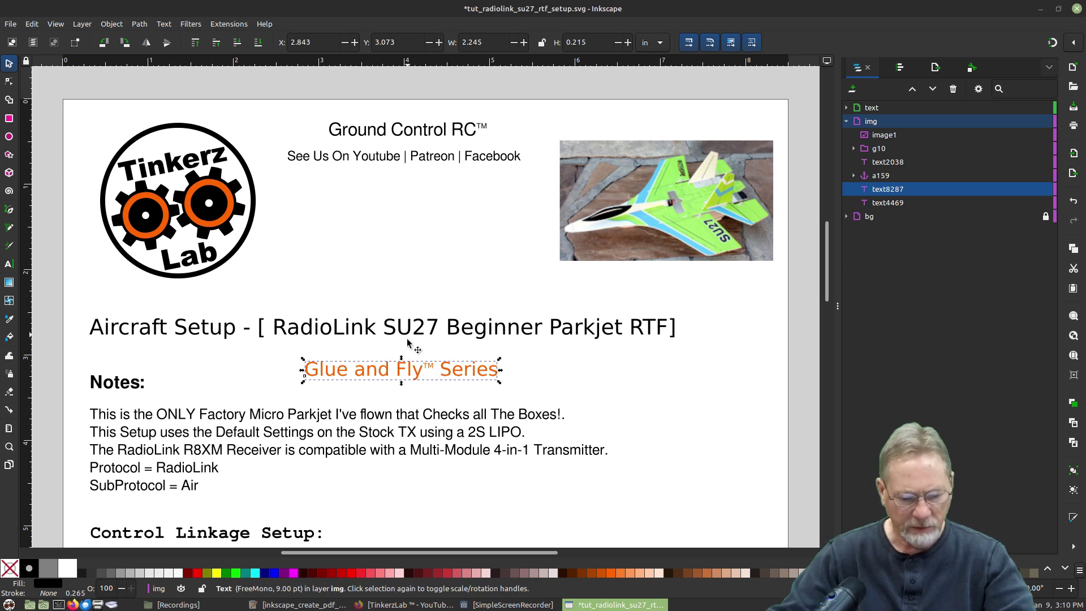
Step: Switch to the text editor with inkscape_create_pdf_with_links.txt and copy the label "Tinkerz Lab on Youtube"
click(288, 605)
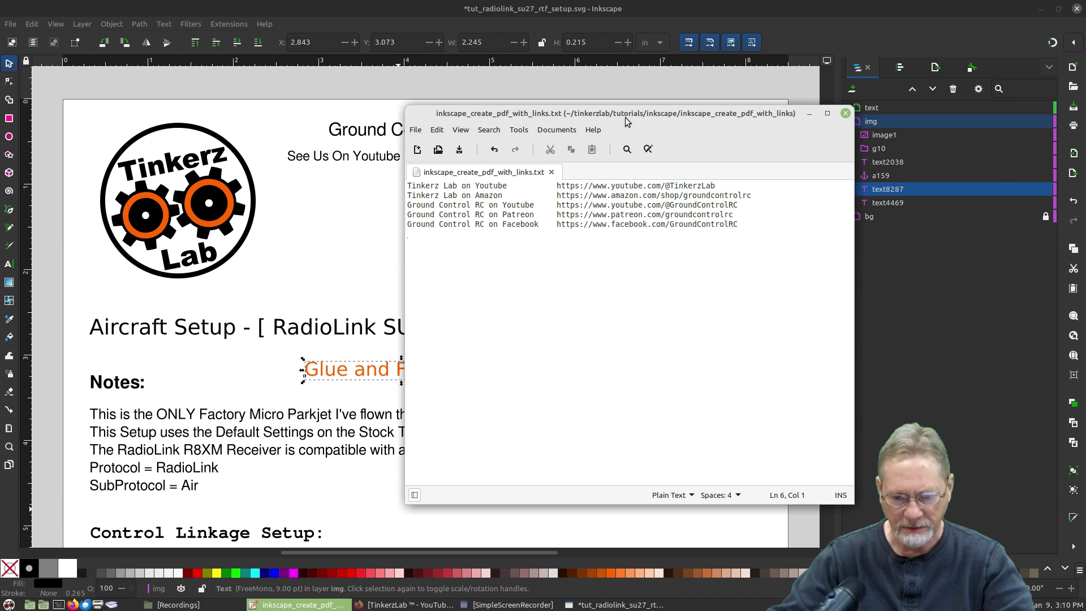
drag(626, 117, 836, 100)
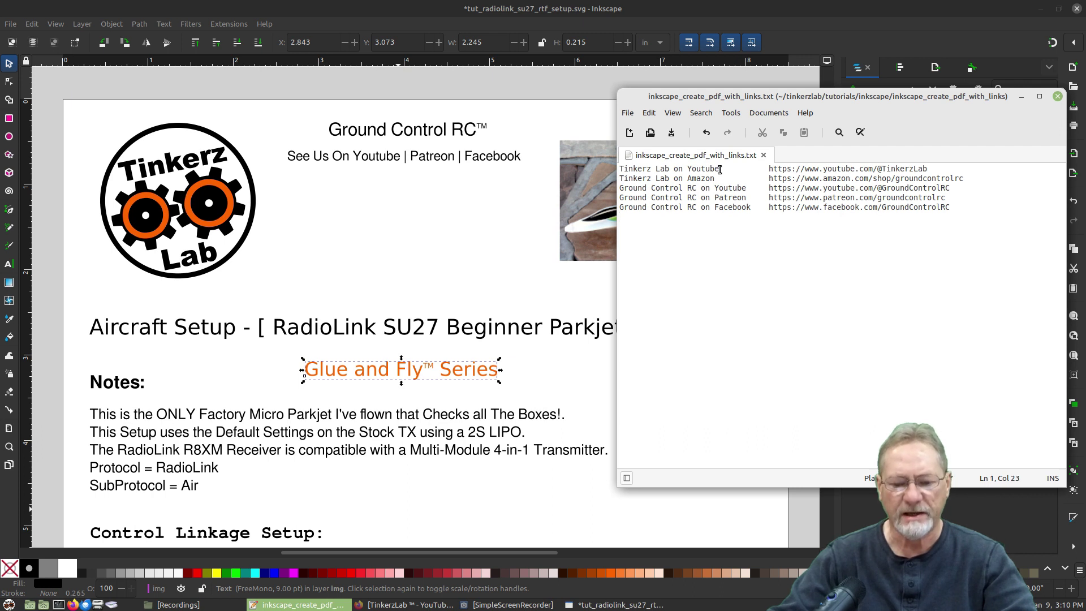
drag(719, 170, 621, 169)
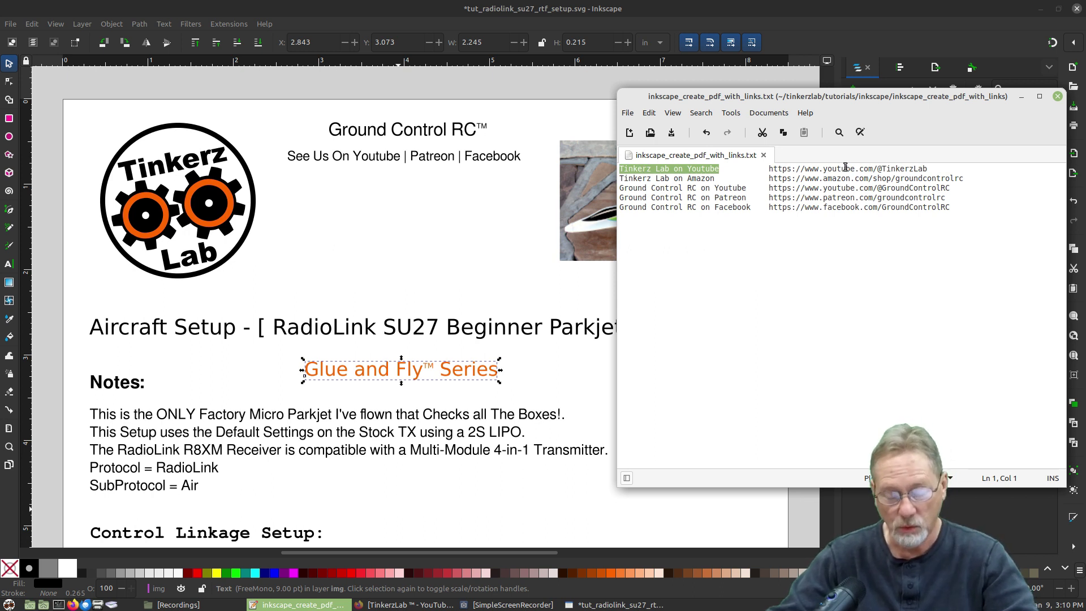
right_click(676, 170)
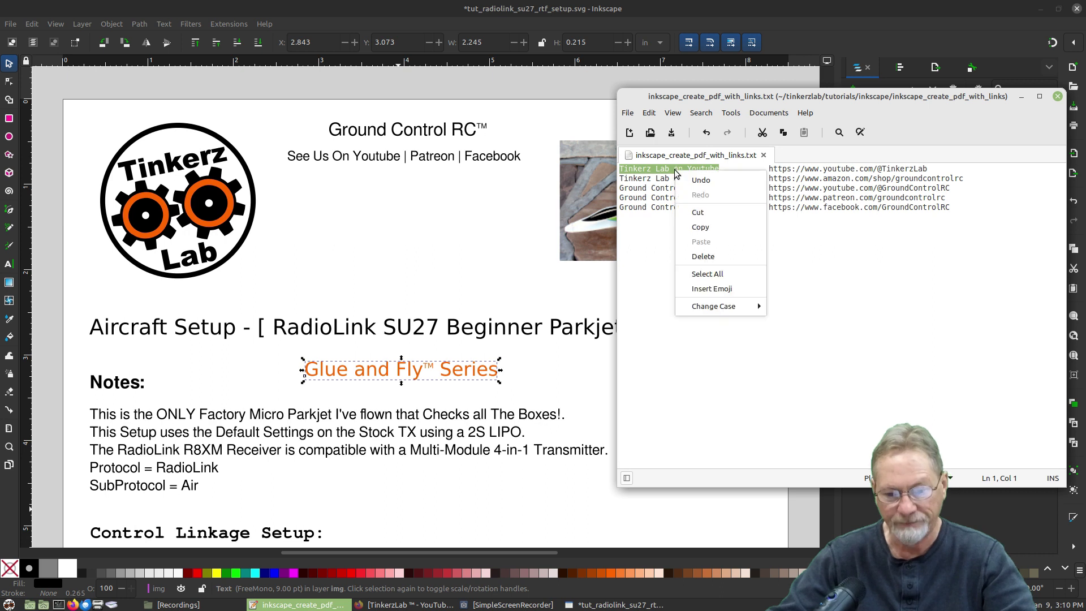
click(704, 232)
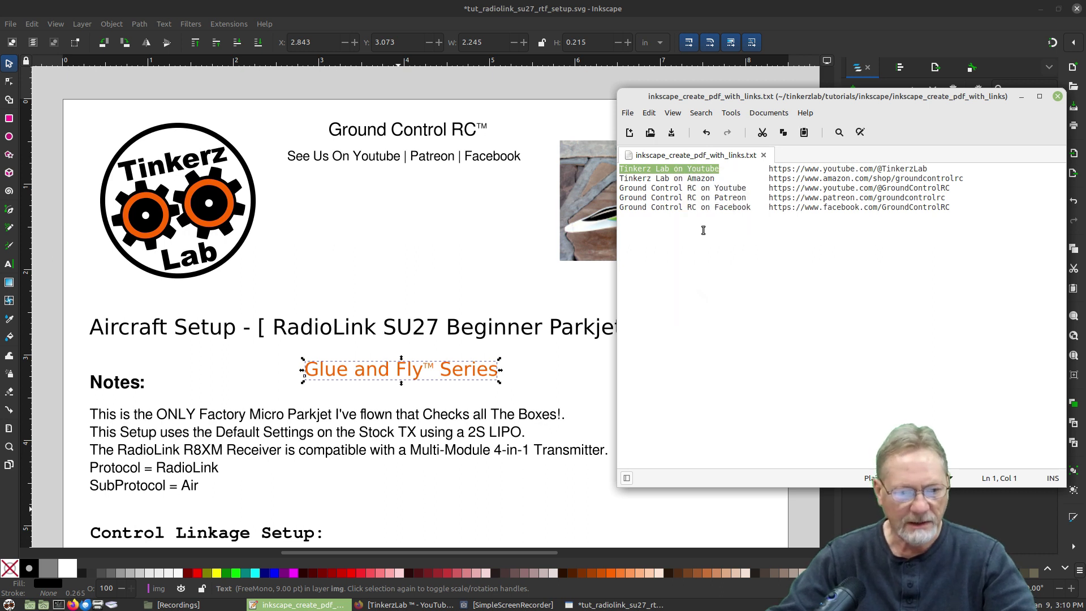
Step: Back in Inkscape, set the "Glue and Fly™ Series" text to the FreeSerif font in Italic style
click(626, 11)
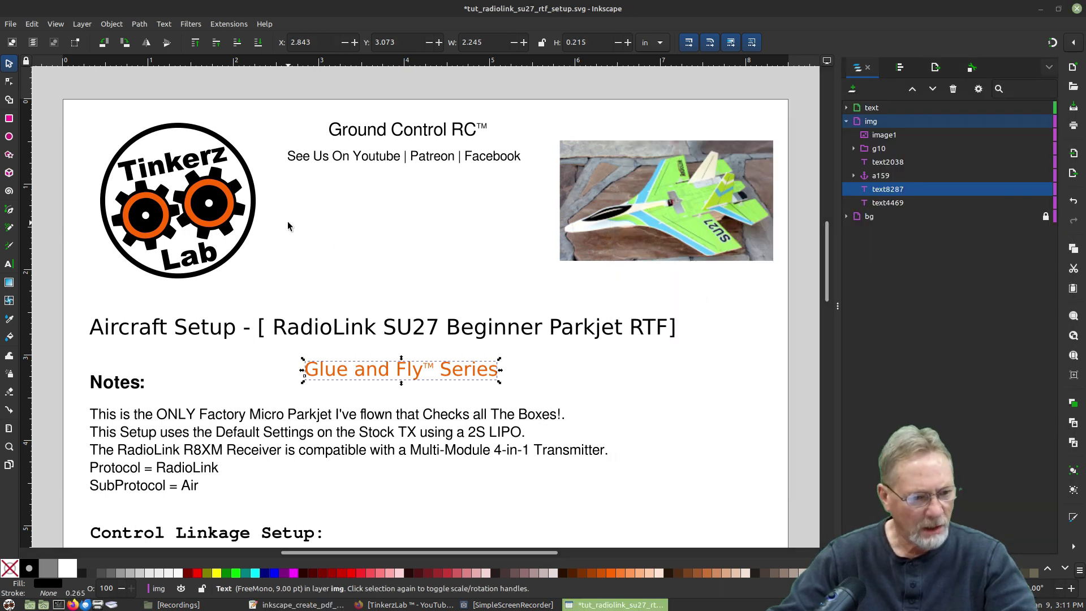
click(9, 264)
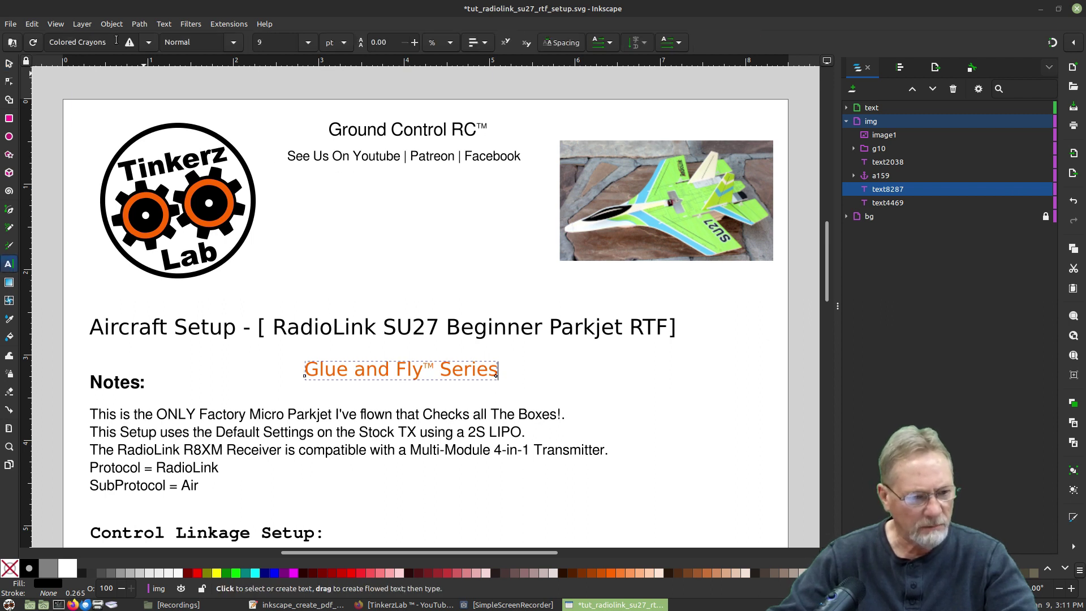
drag(107, 40, 45, 40)
text(fre)
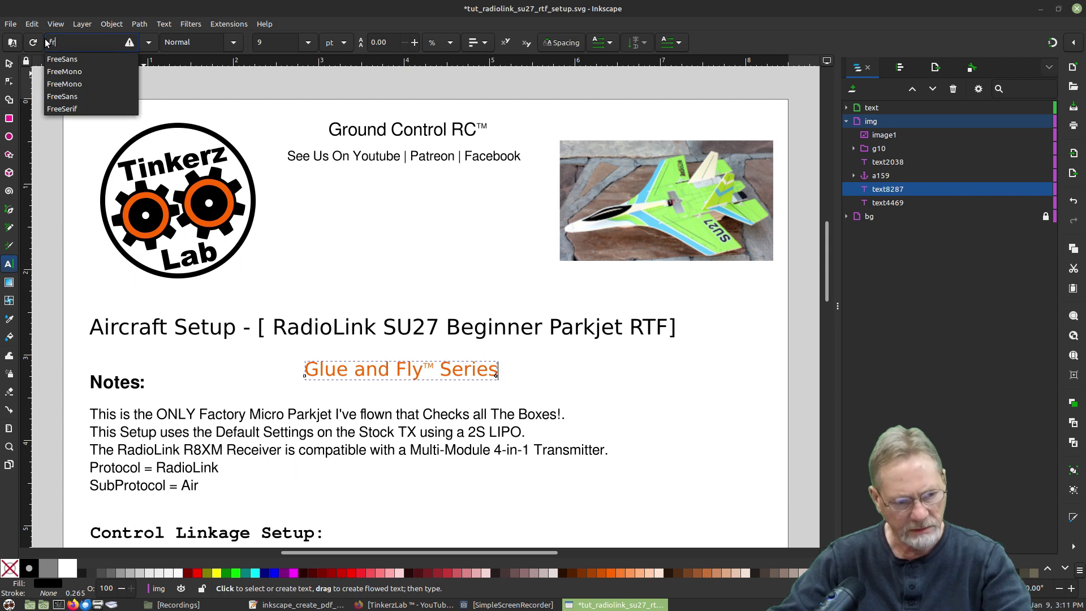
click(63, 109)
click(235, 43)
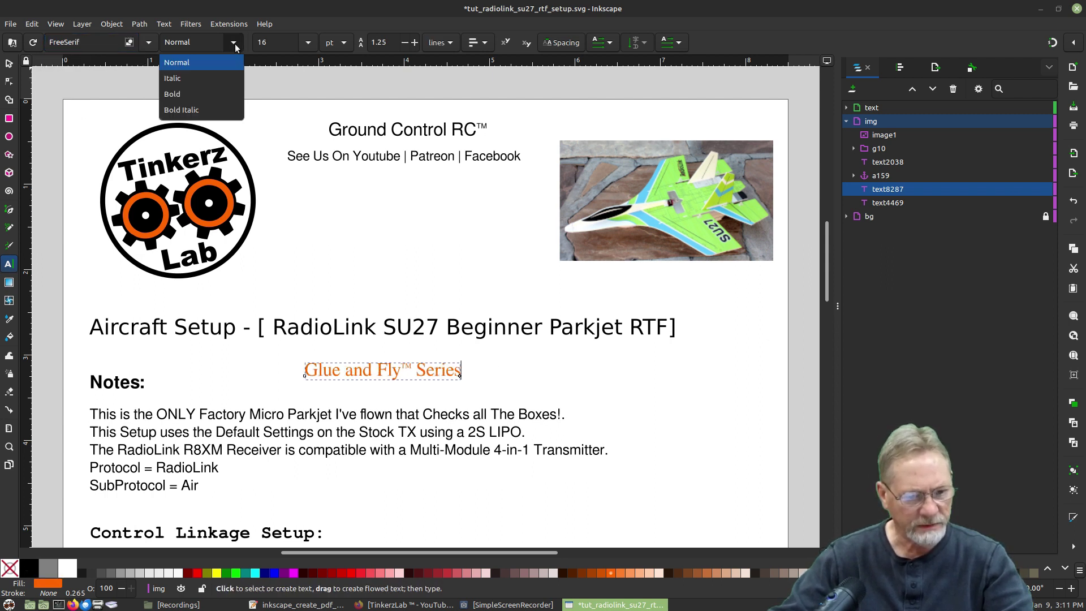
click(182, 77)
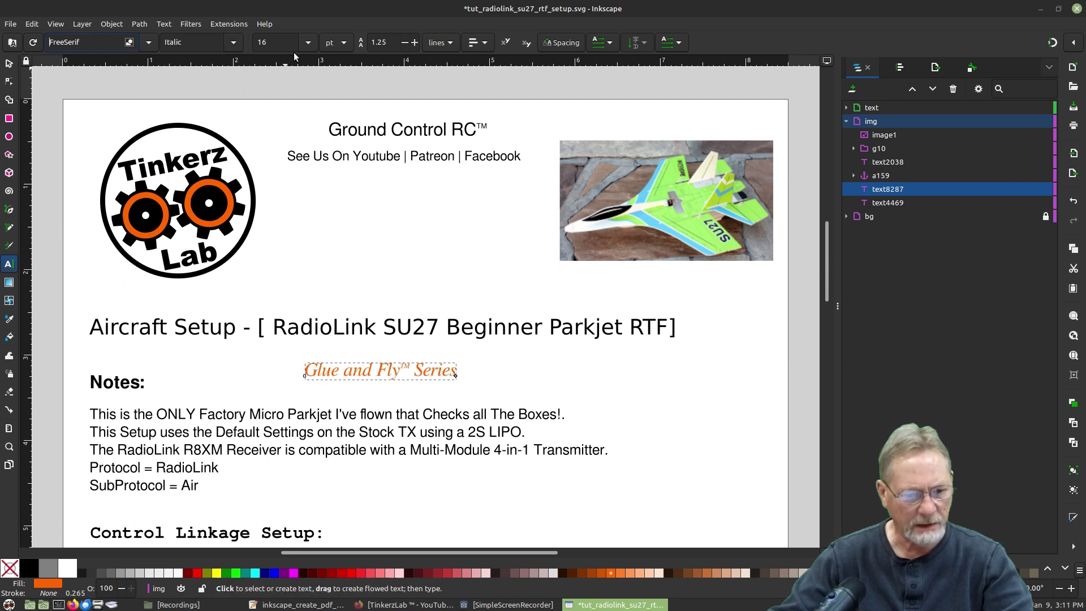
Step: Apply an 11 pt size and a blue fill to the "Glue and Fly™ Series" text, undo both changes, and deselect it
click(307, 42)
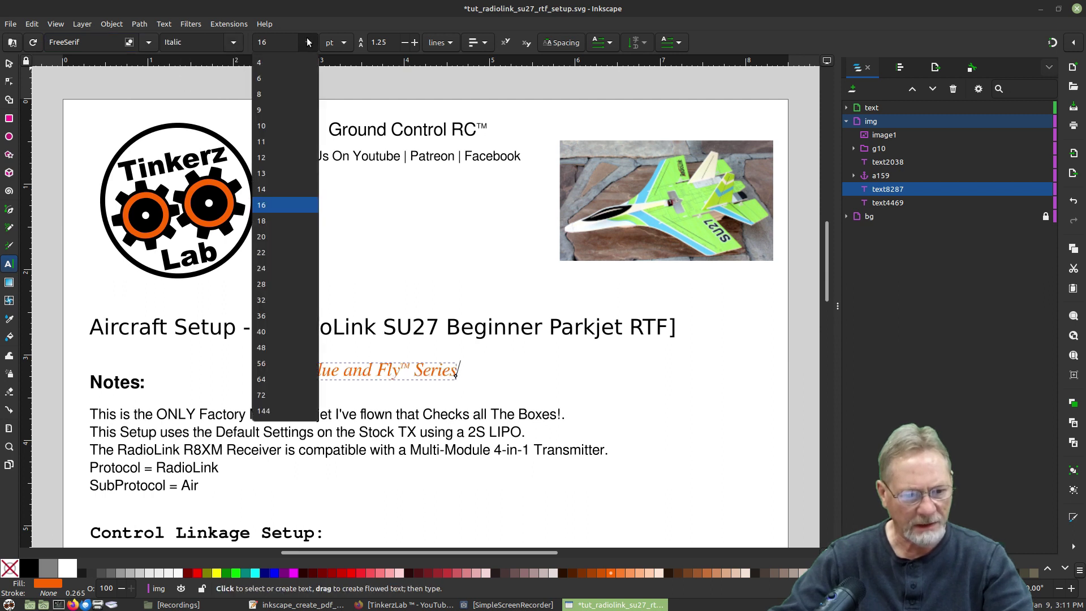
click(269, 141)
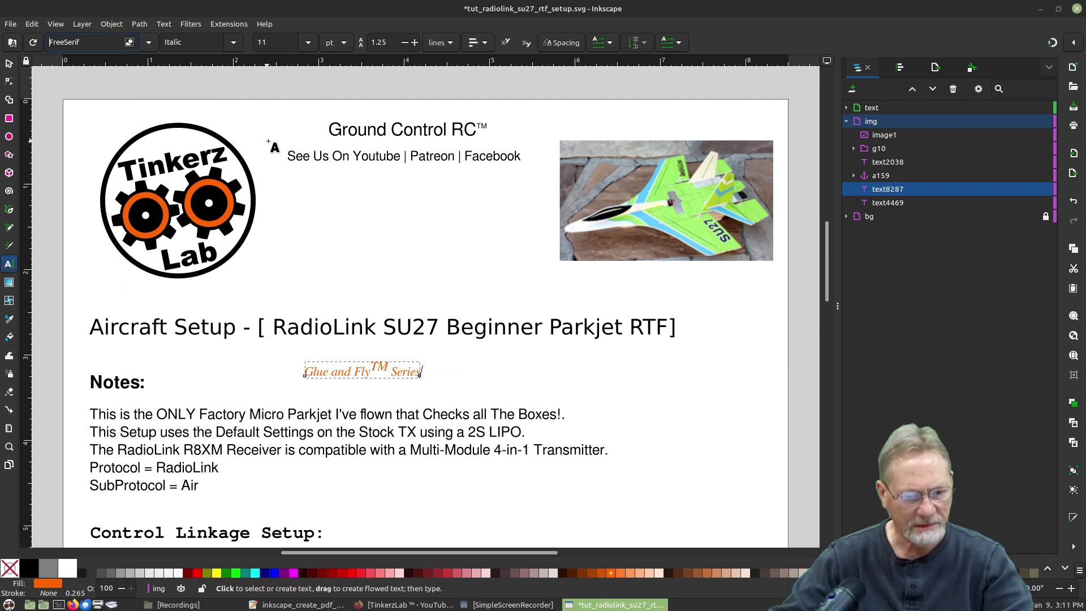
click(274, 573)
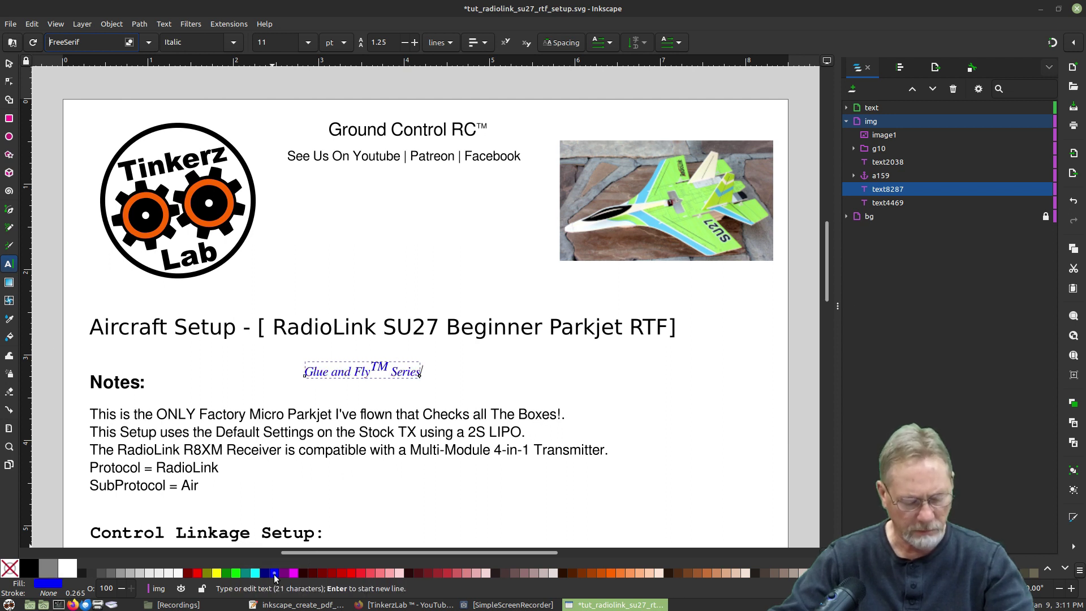
key(ctrl+z)
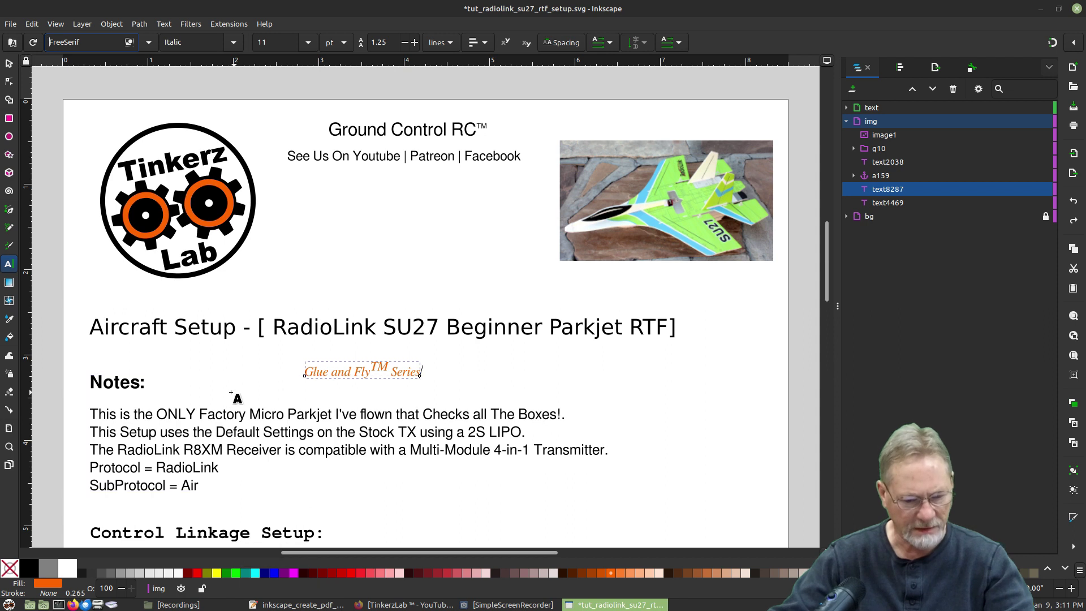
key(ctrl+z)
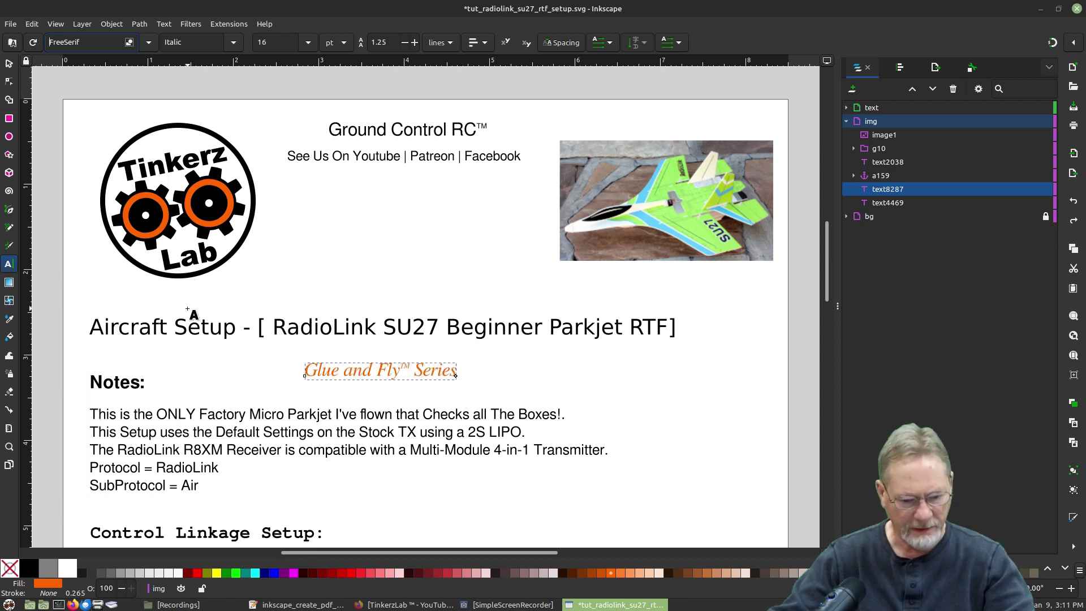
click(8, 62)
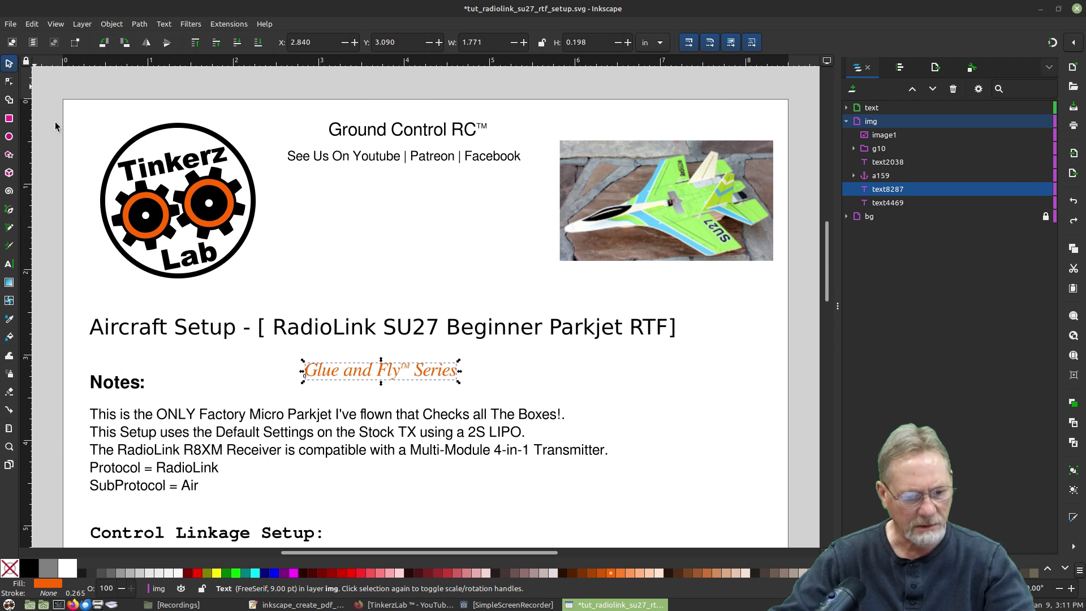
click(335, 205)
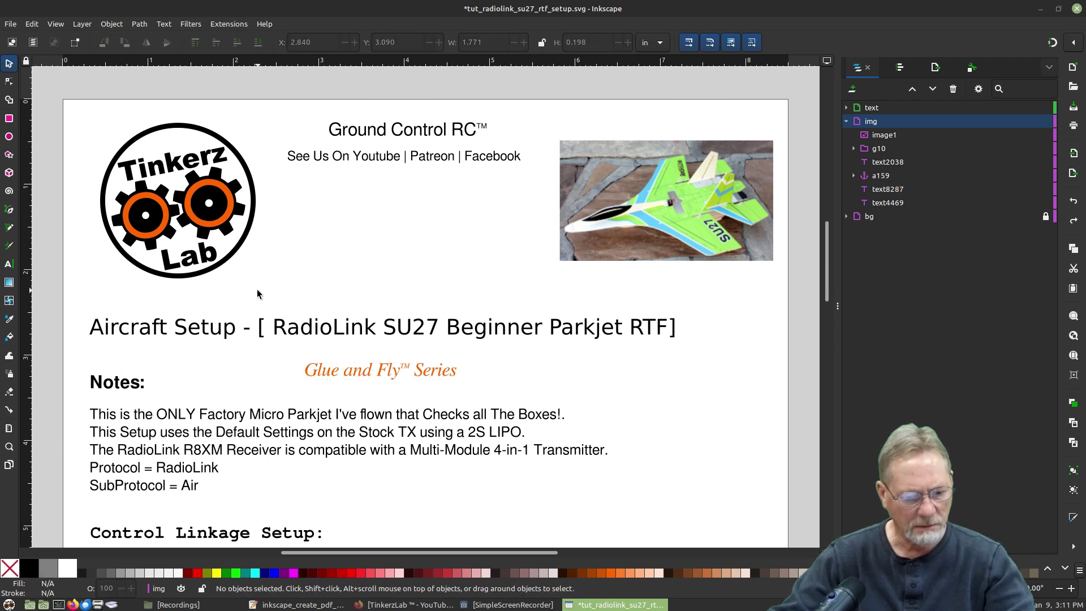
Step: Paste the copied label "Tinkerz Lab on Youtube" as a new text object below the "See Us On Youtube | Patreon | Facebook" line
click(9, 264)
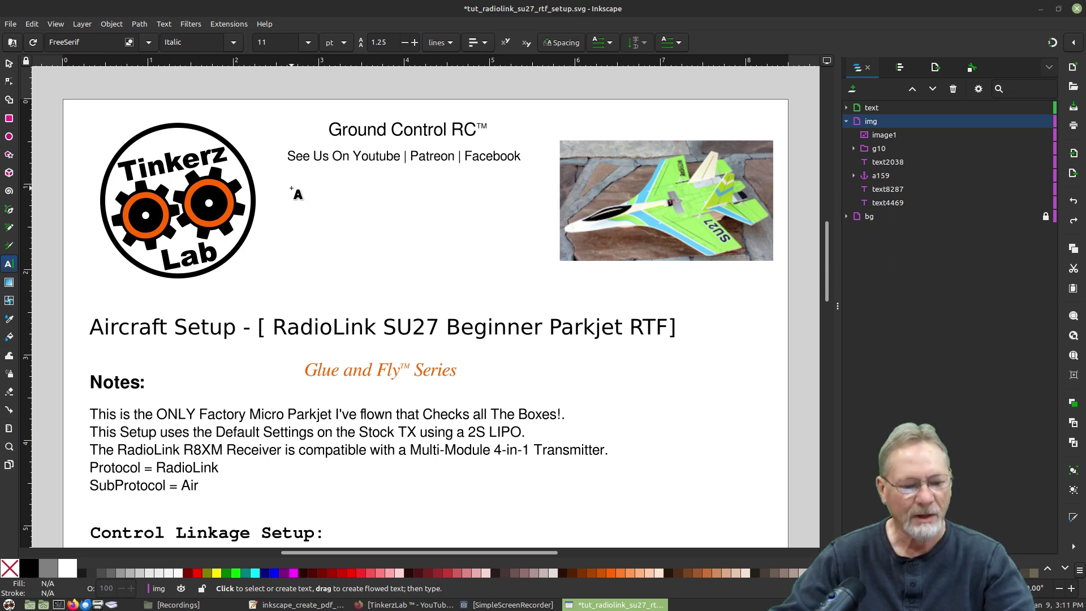
click(291, 187)
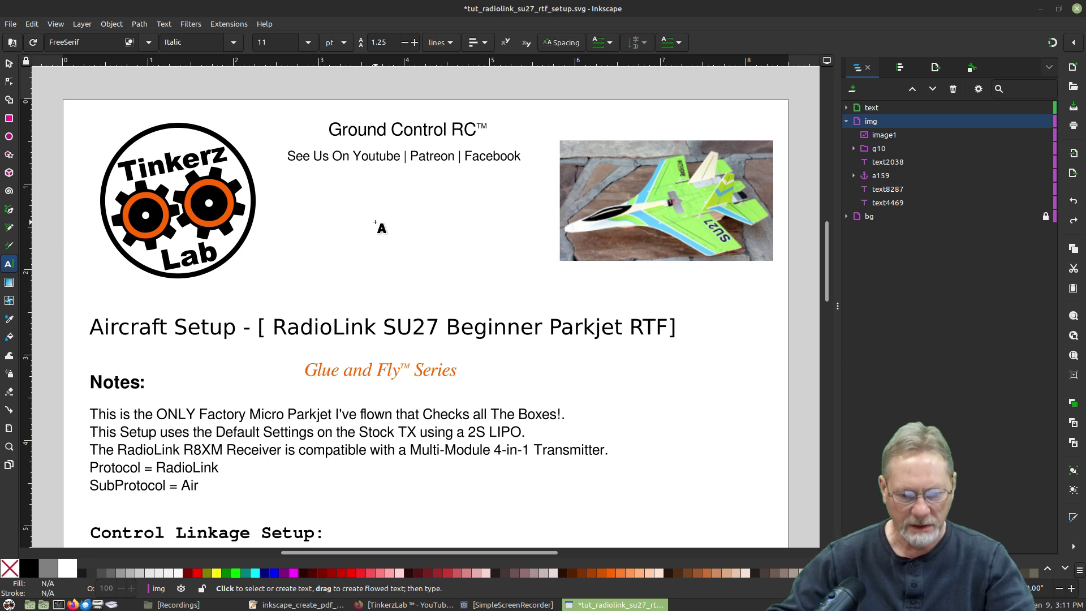
key(ctrl+v)
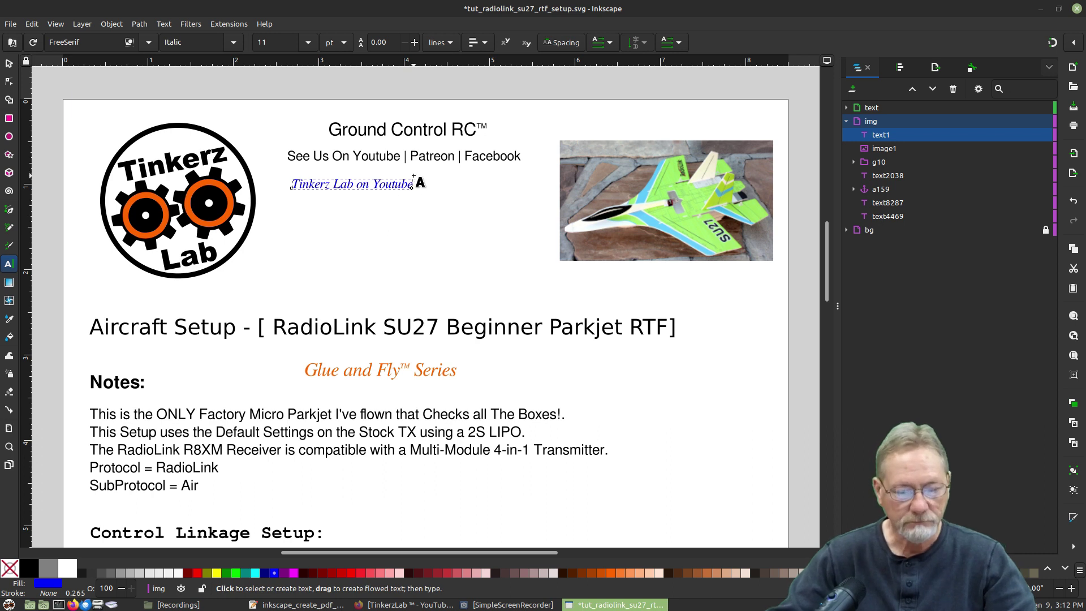
Step: Create a hyperlink anchor on the "Tinkerz Lab on Youtube" text object
click(9, 63)
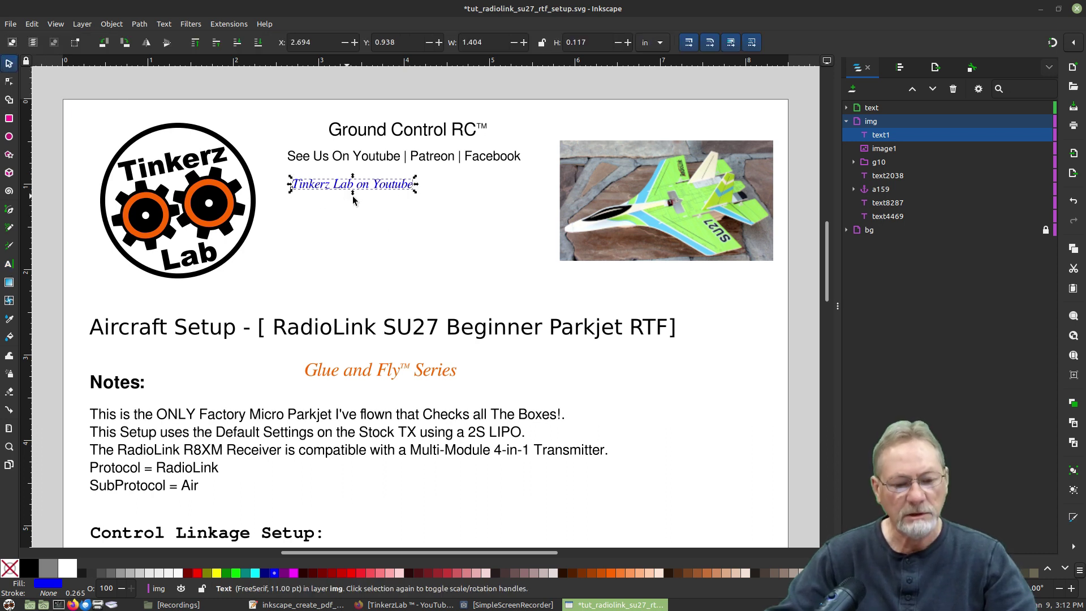
right_click(403, 187)
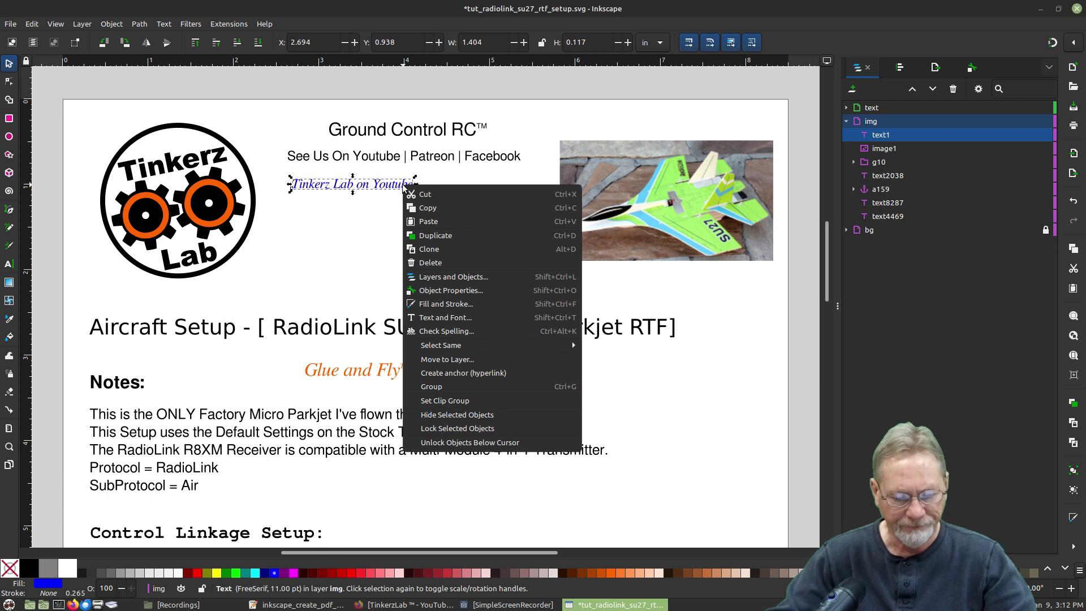
click(450, 373)
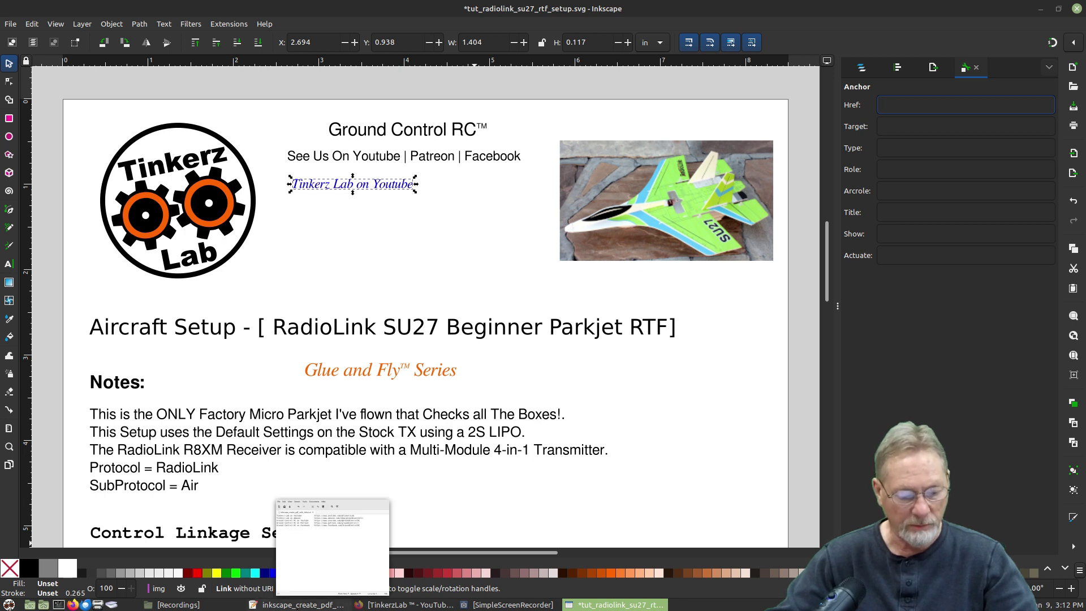
click(303, 605)
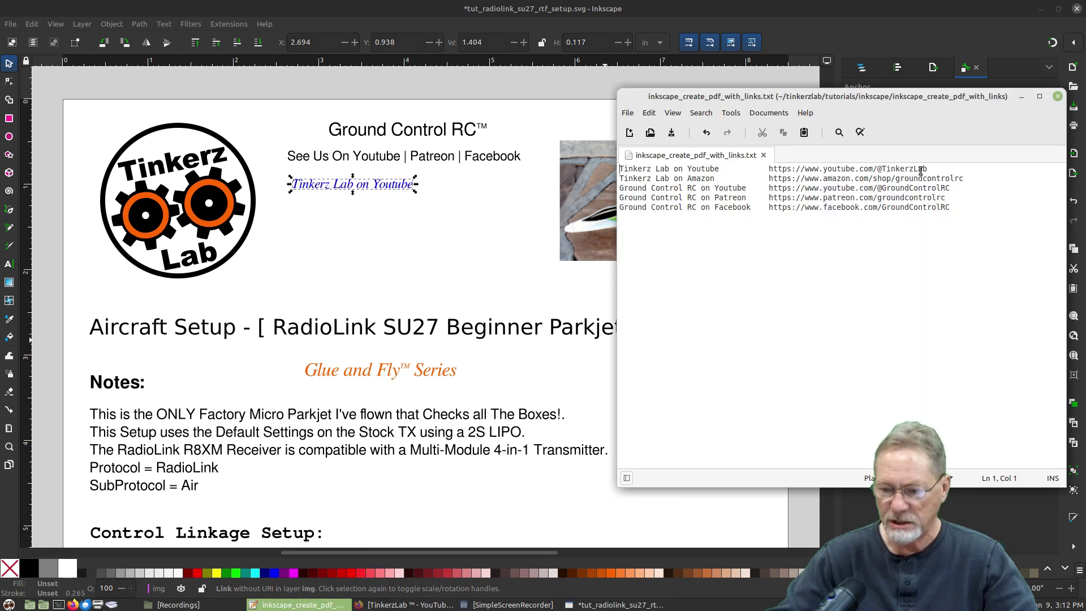
drag(927, 169, 769, 171)
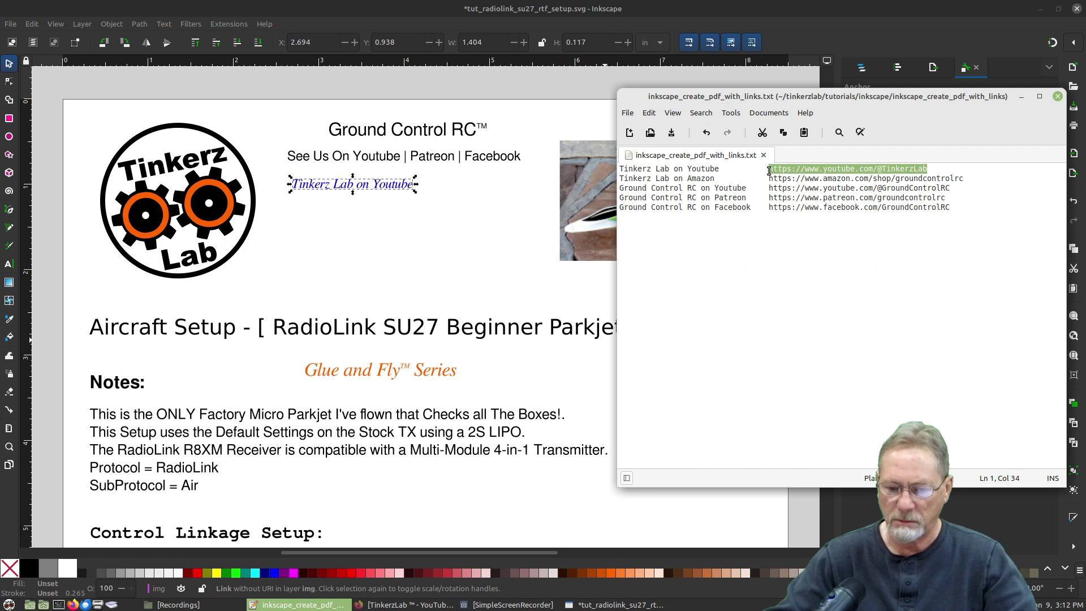
right_click(771, 170)
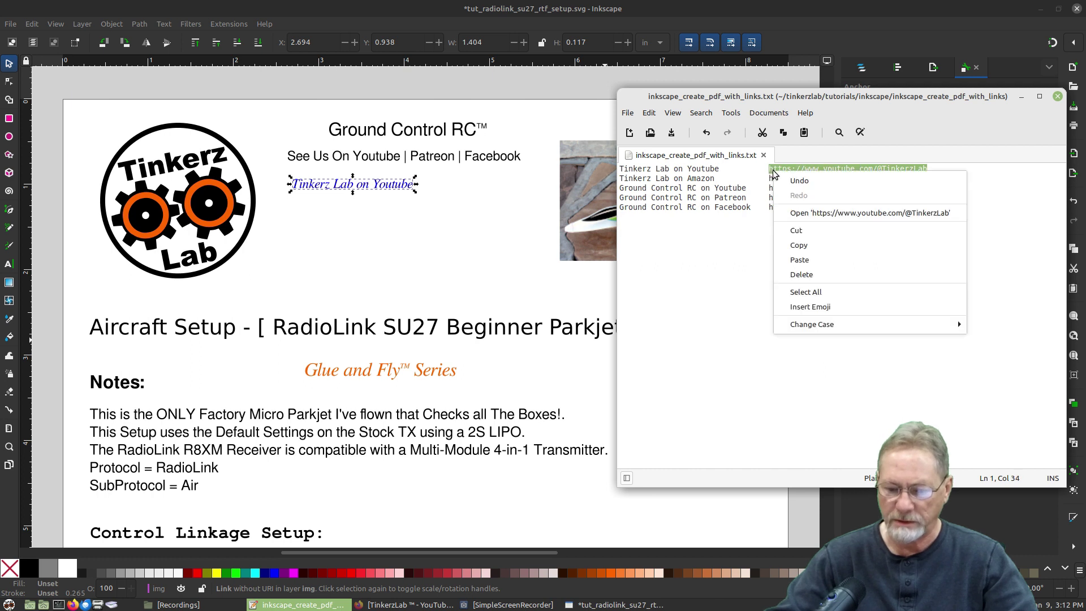
click(787, 252)
click(818, 14)
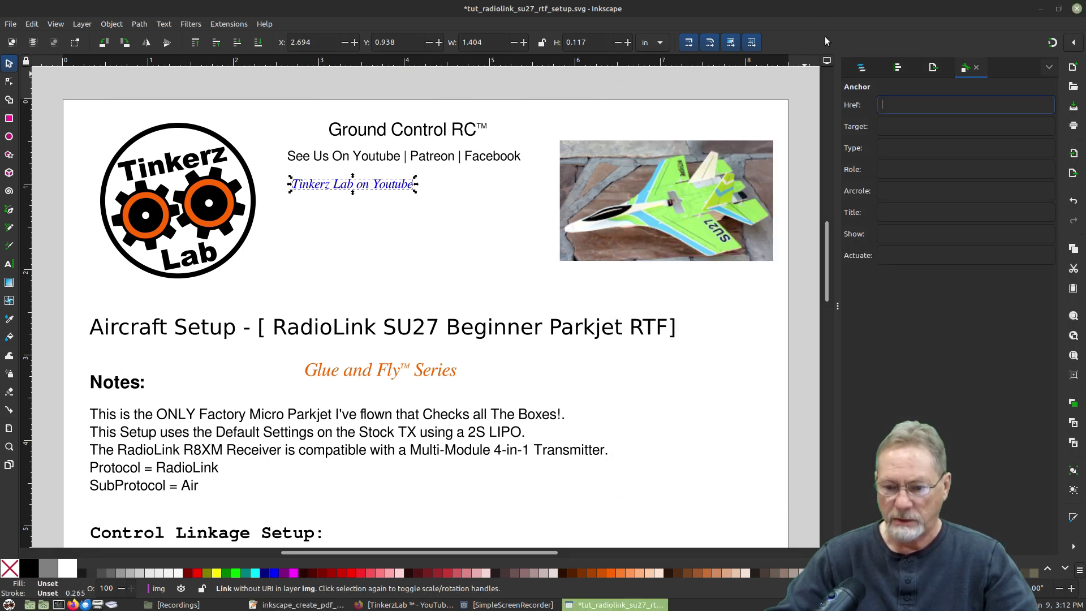
right_click(894, 105)
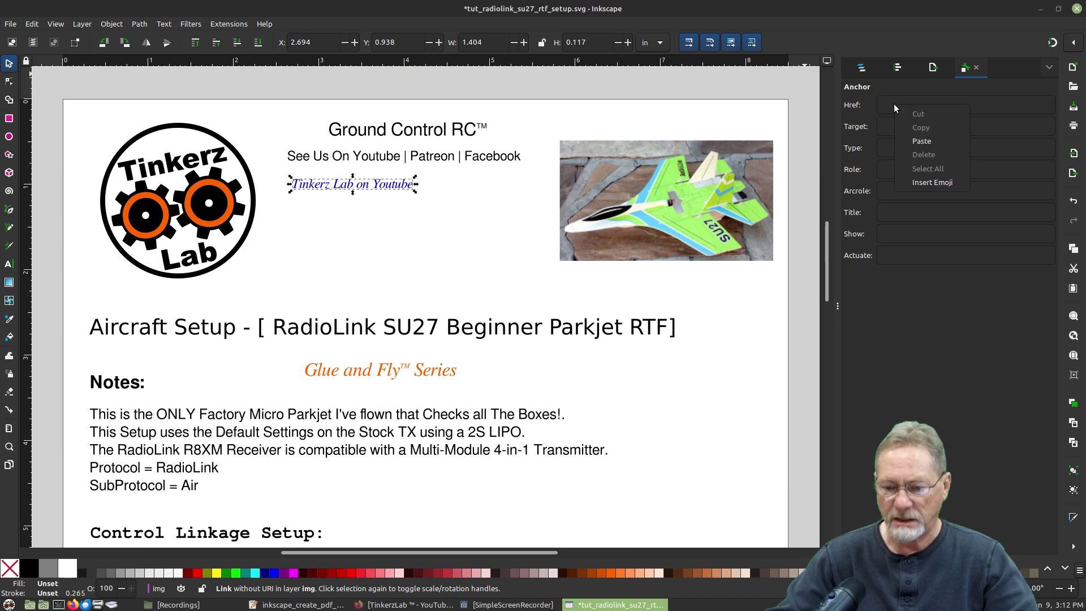
click(907, 134)
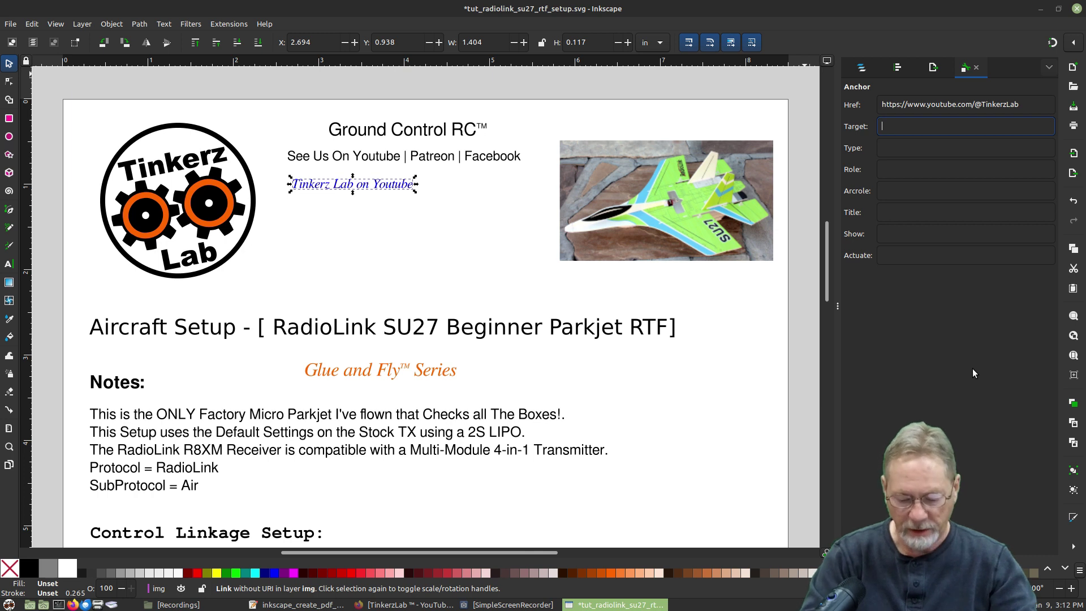
text(_blank)
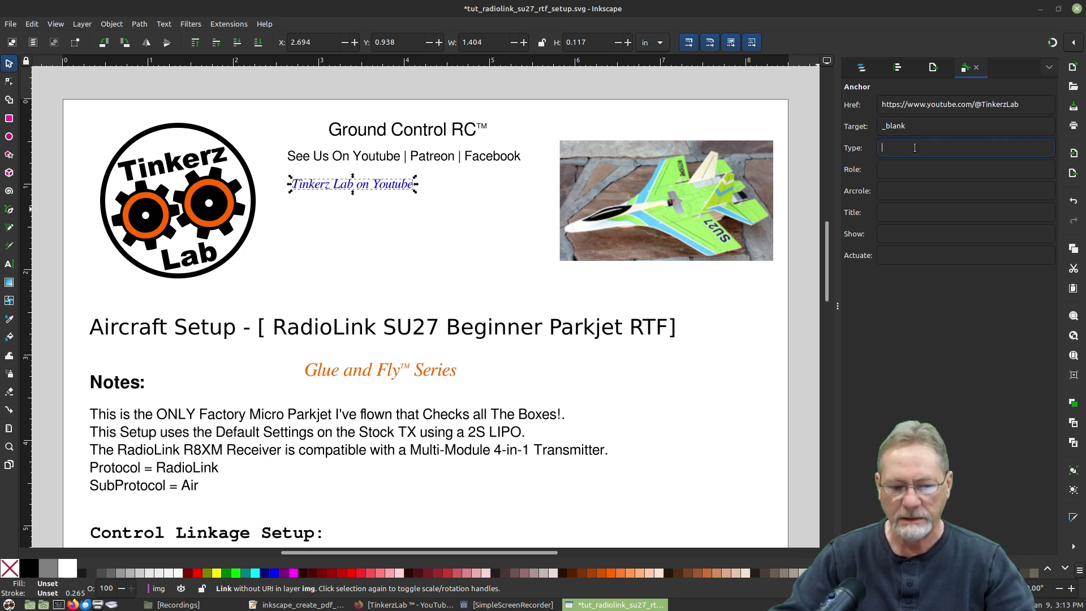
Step: Move the "Tinkerz Lab on Youtube" link to about X 3.240, Y 0.836 in, centred just under the "See Us On" line, and deselect it
click(397, 224)
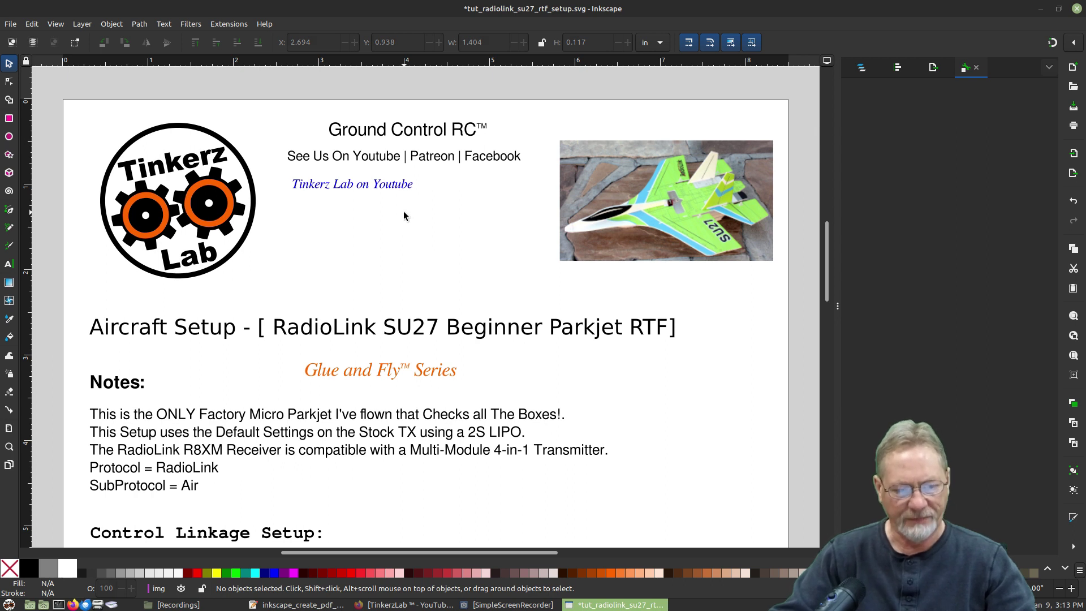
drag(384, 189, 431, 177)
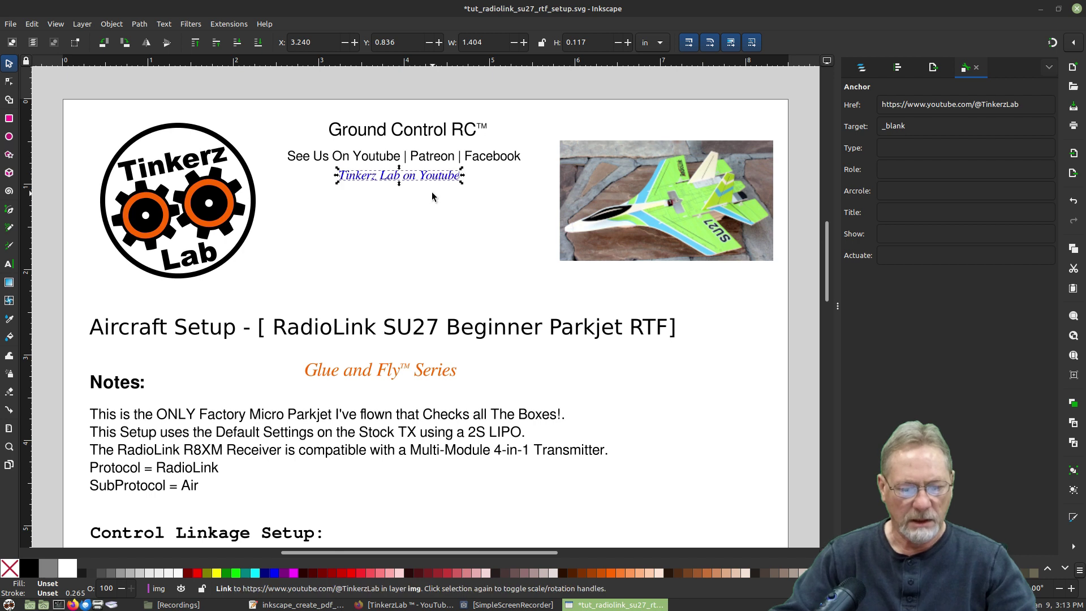
click(413, 217)
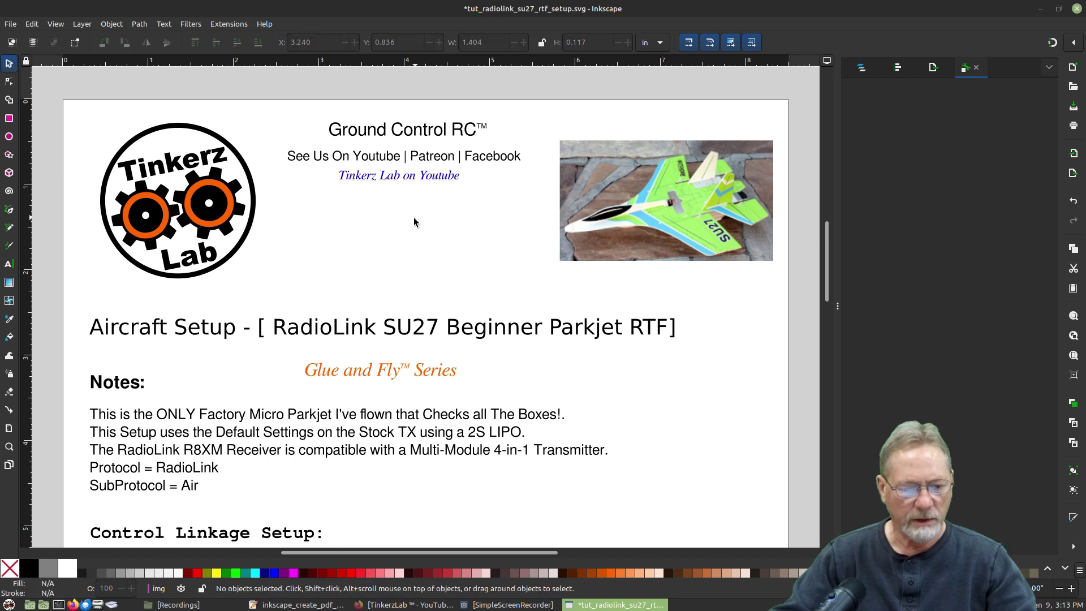
Step: Start a text object below the "Tinkerz Lab on Youtube" link, and copy the label "Tinkerz Lab on Amazon" from the links text file
click(6, 264)
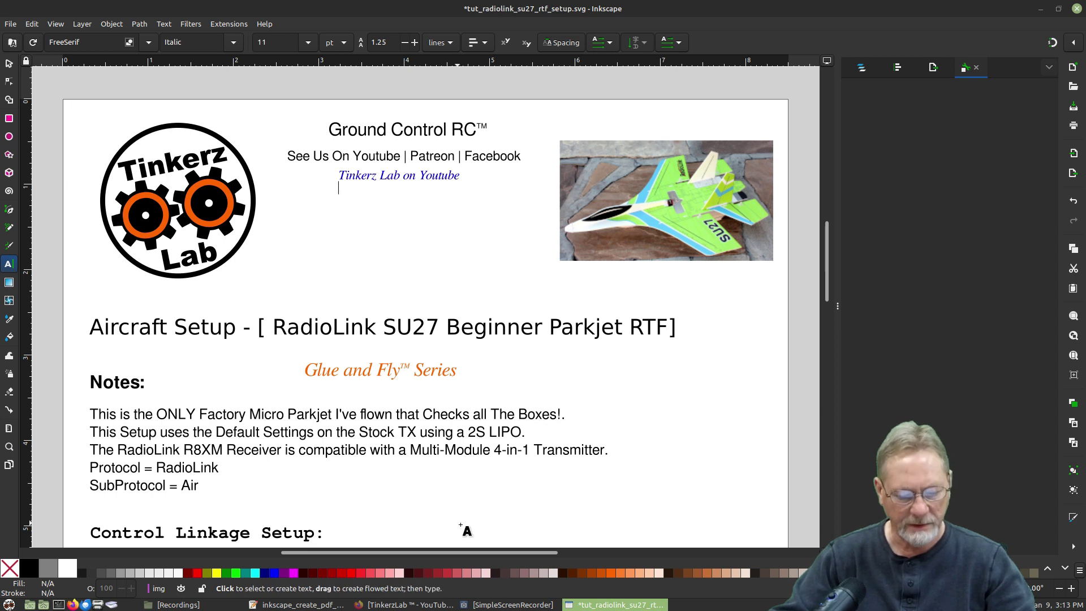
click(302, 604)
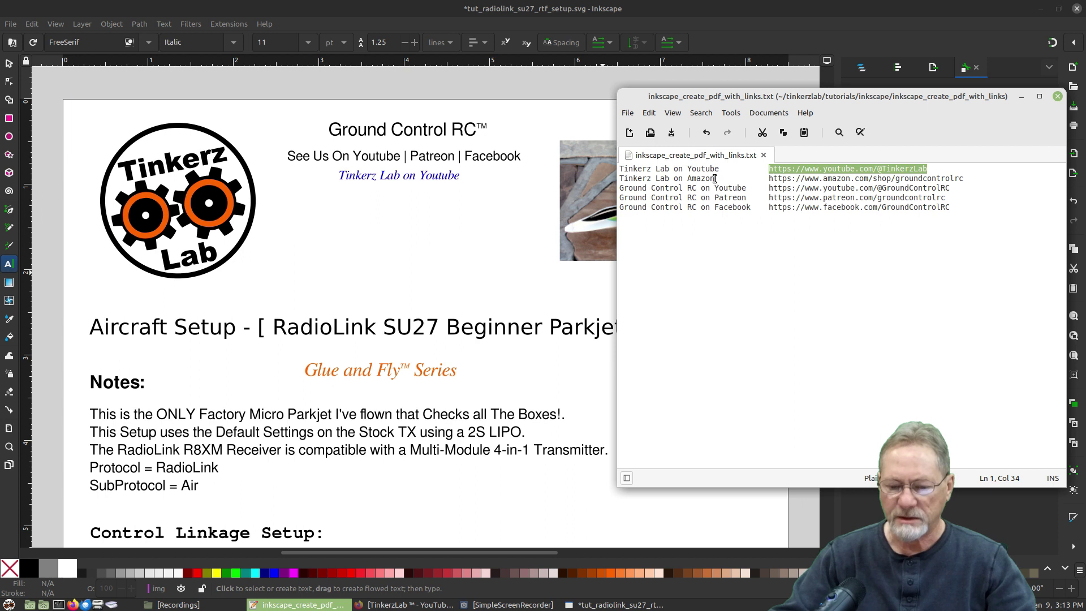
drag(715, 179, 612, 179)
right_click(656, 174)
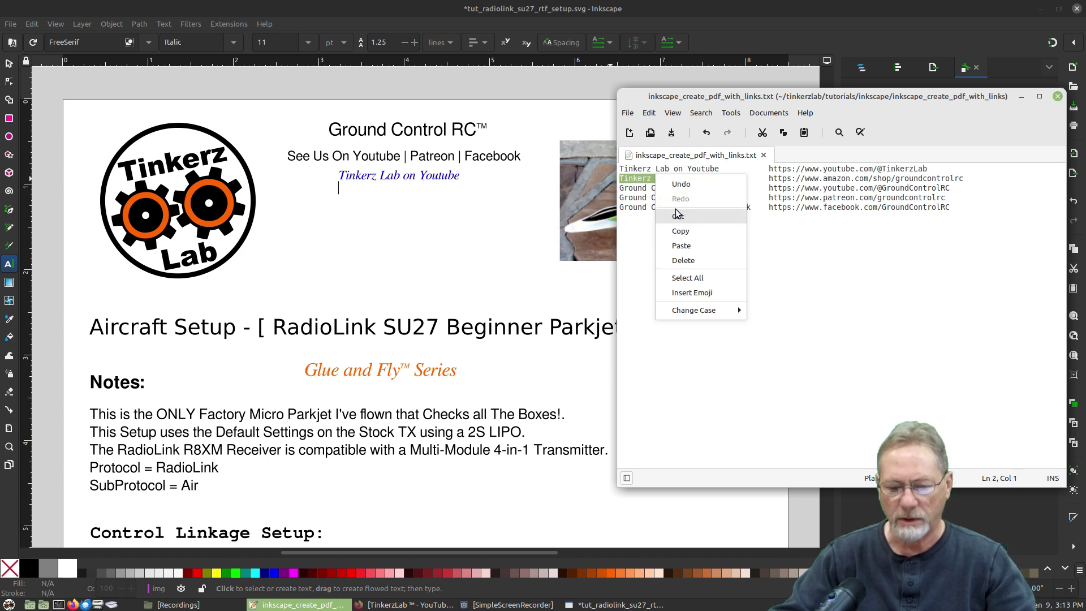
click(677, 232)
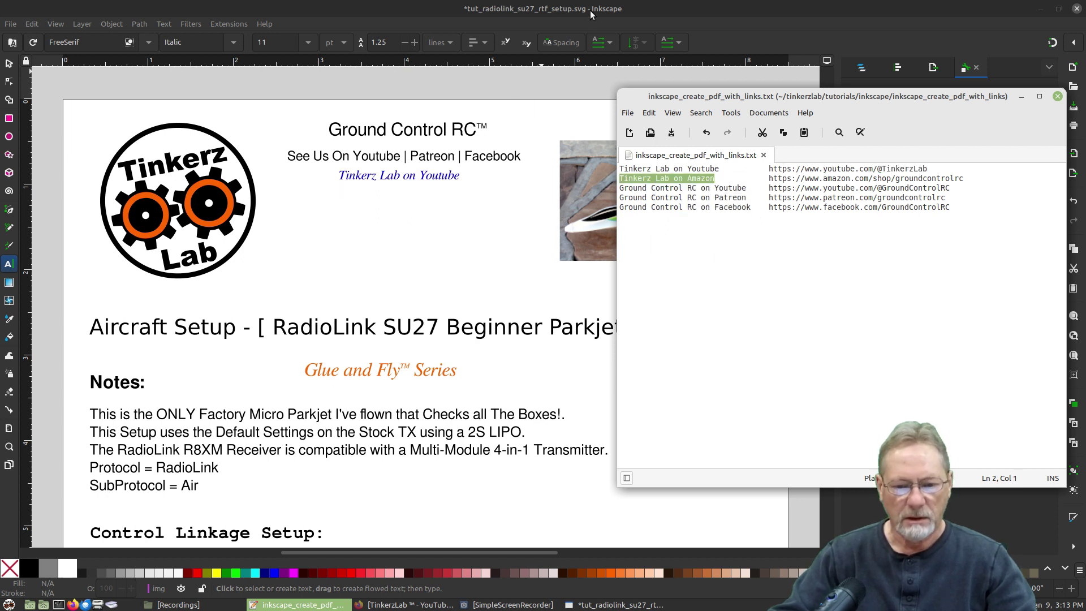
Step: Back in Inkscape, paste the copied label "Tinkerz Lab on Amazon" into the new text object under the Youtube link
key(alt+Tab)
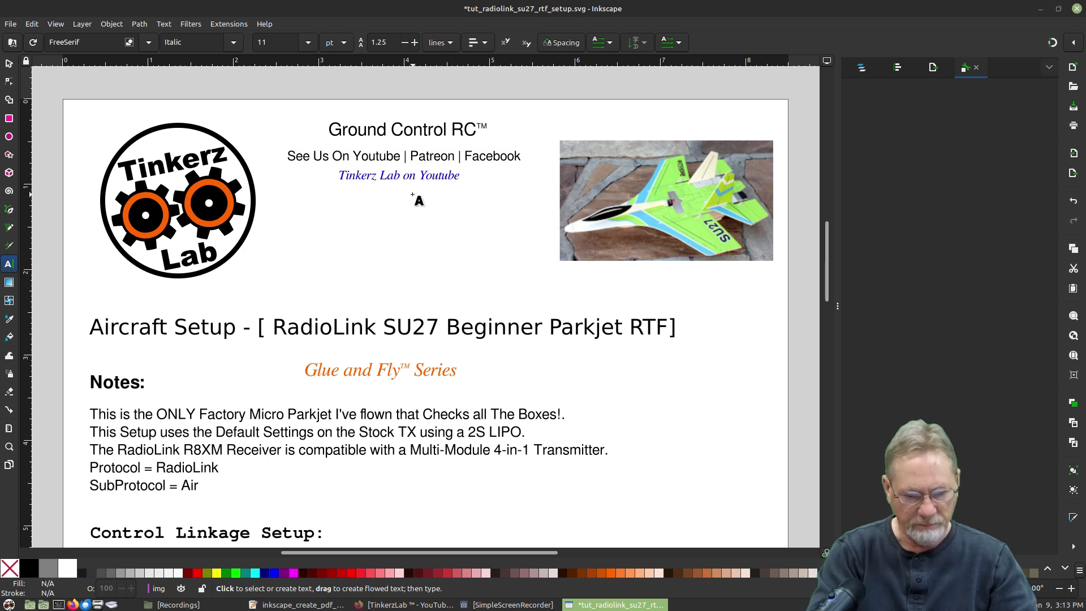
key(ctrl+v)
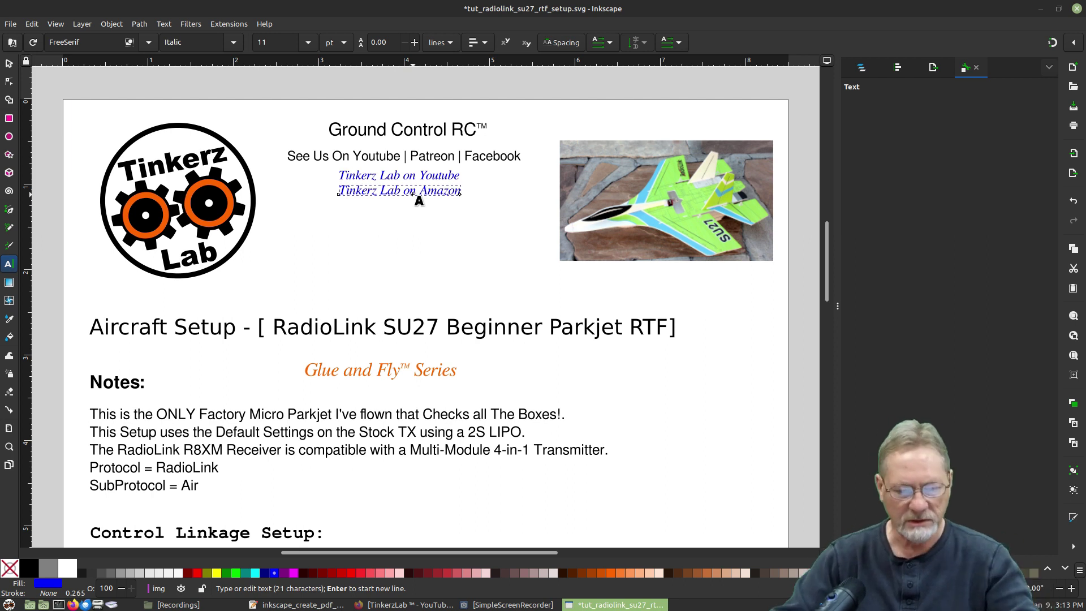
key(Escape)
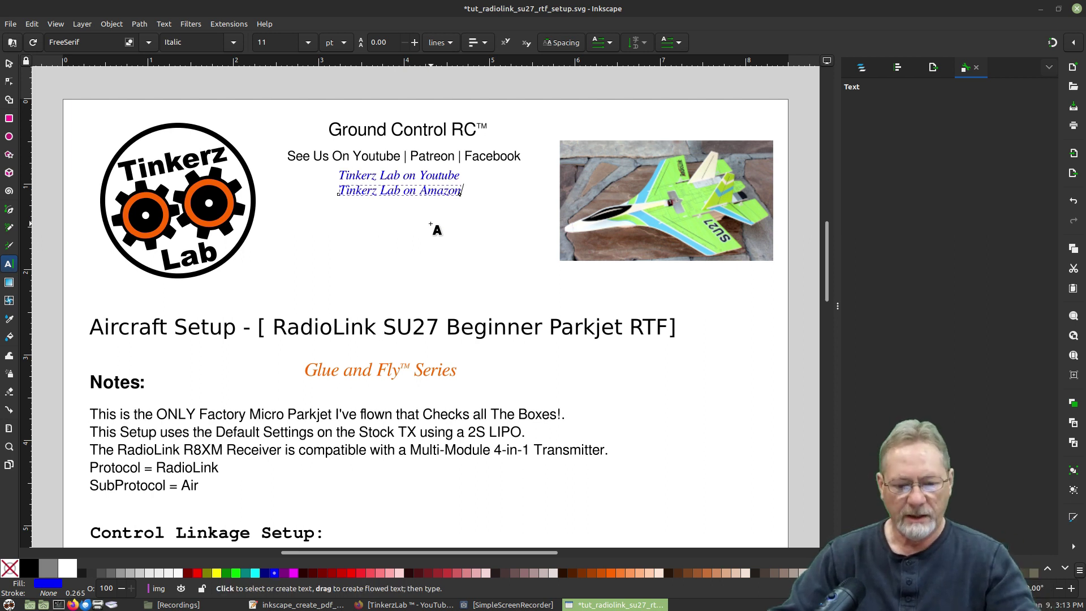
Step: Create a hyperlink anchor on the "Tinkerz Lab on Amazon" text object
click(8, 64)
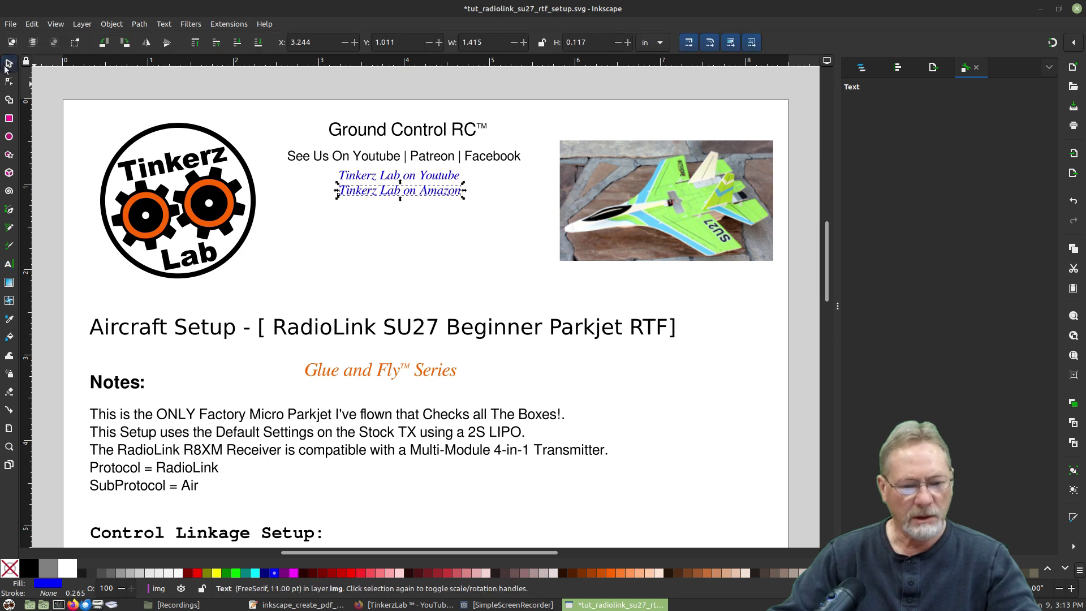
right_click(456, 193)
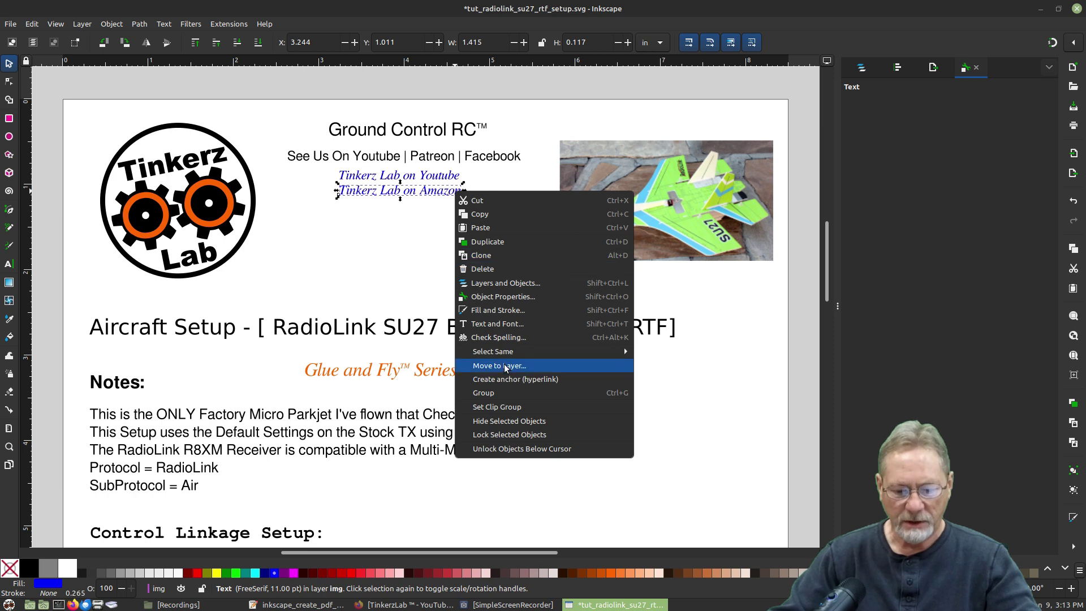
click(505, 379)
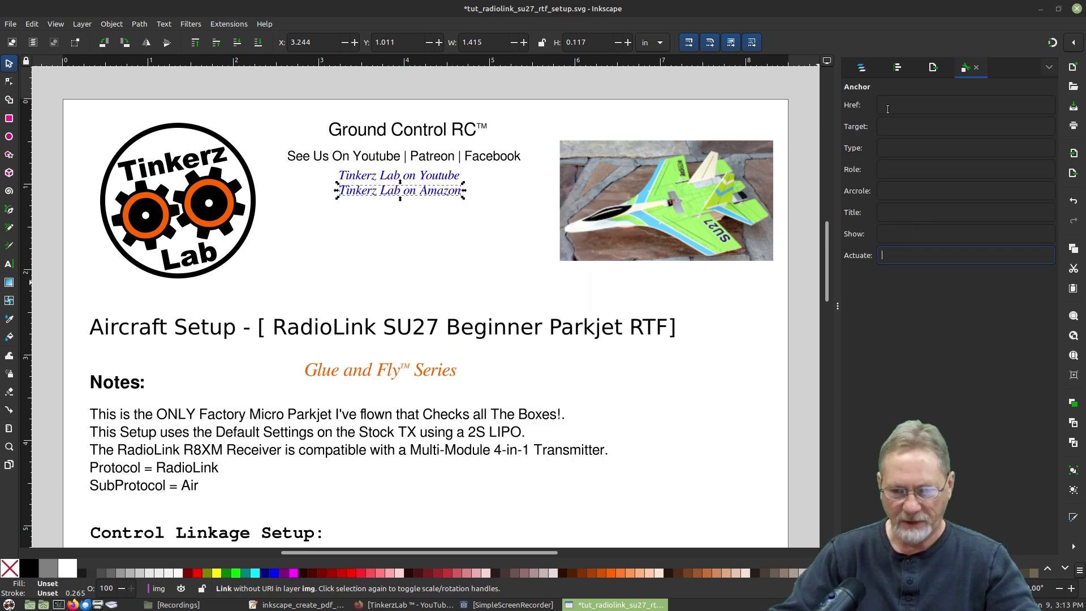
click(305, 605)
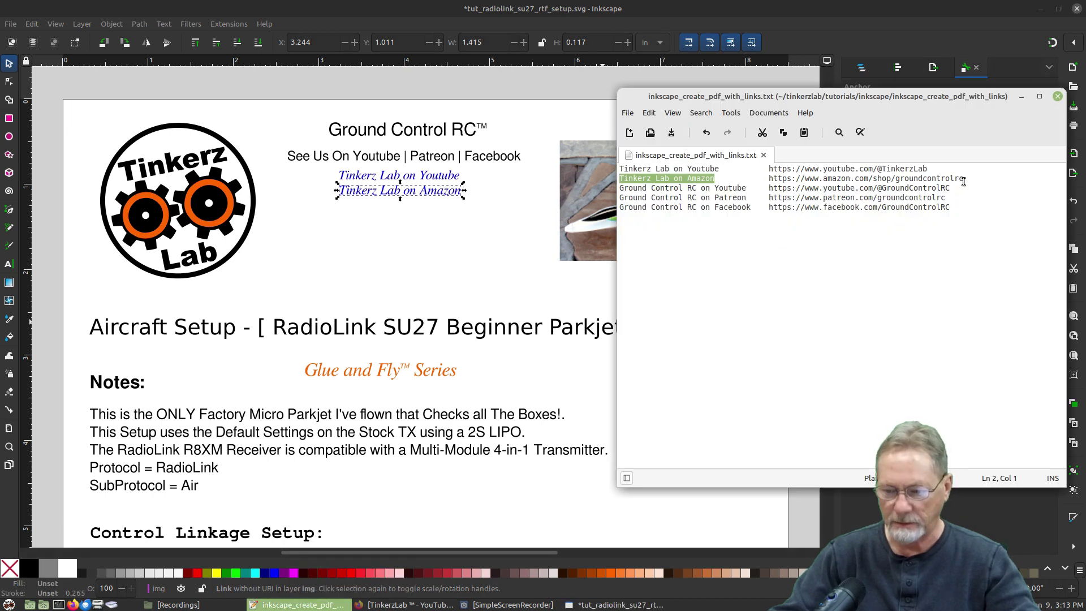
drag(962, 181, 777, 181)
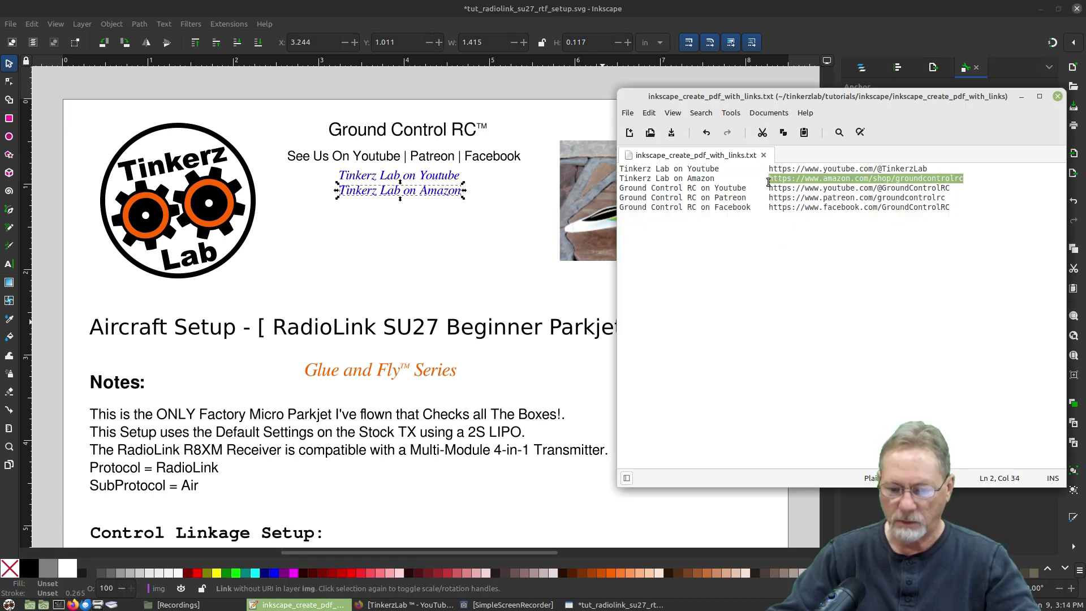
right_click(777, 181)
click(794, 255)
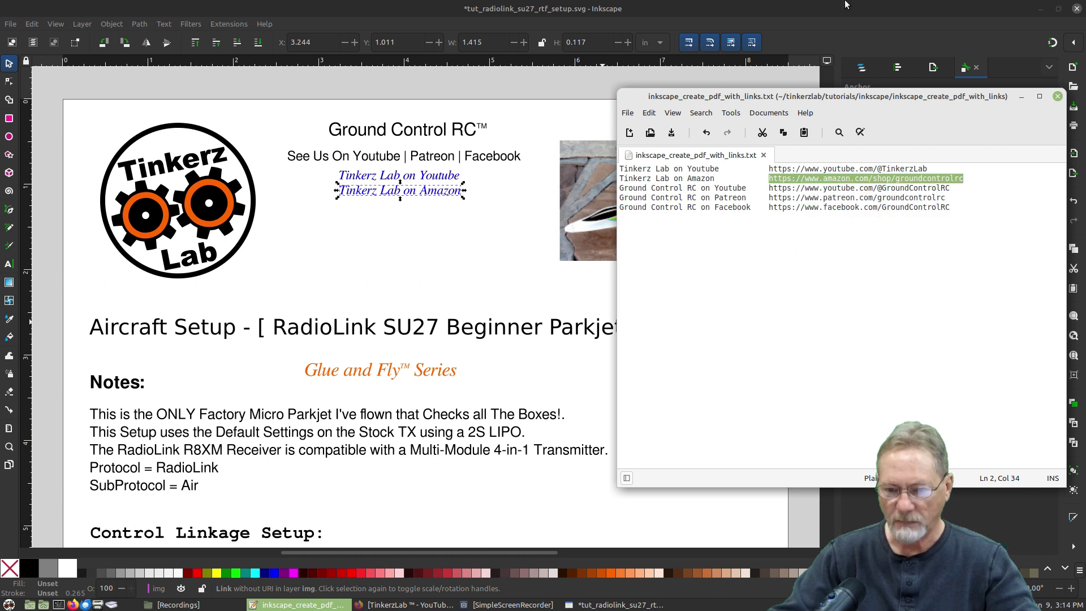
click(846, 6)
right_click(896, 105)
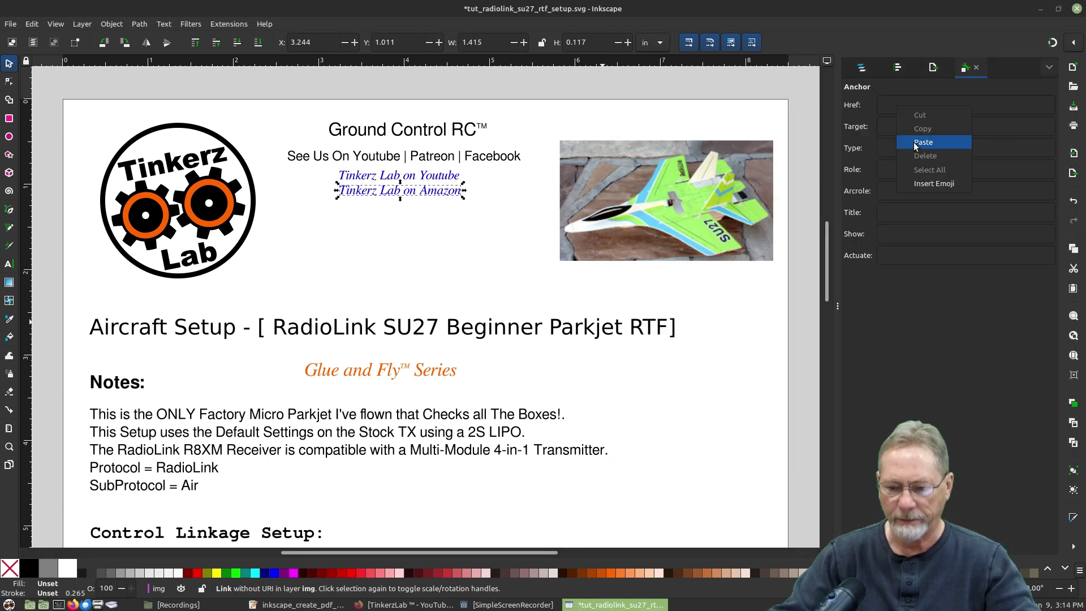
click(913, 143)
click(888, 125)
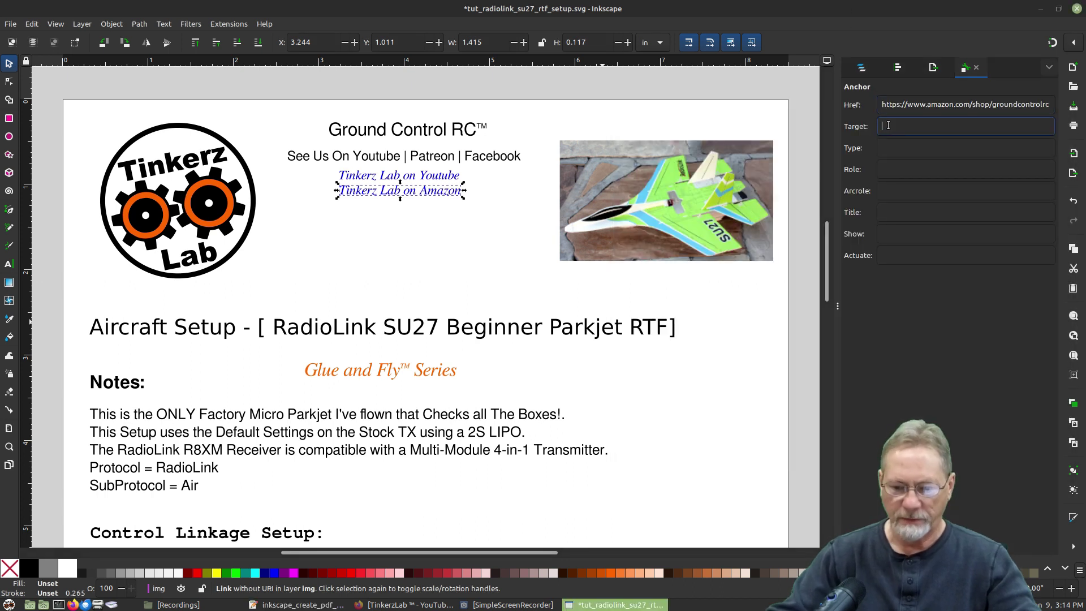
text(_)
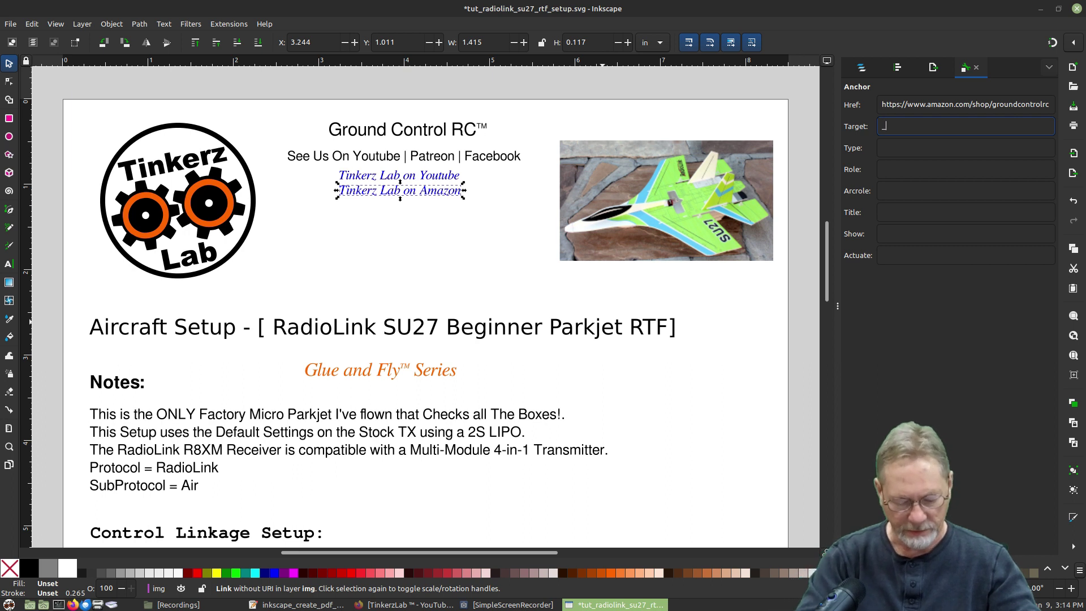
text(blank)
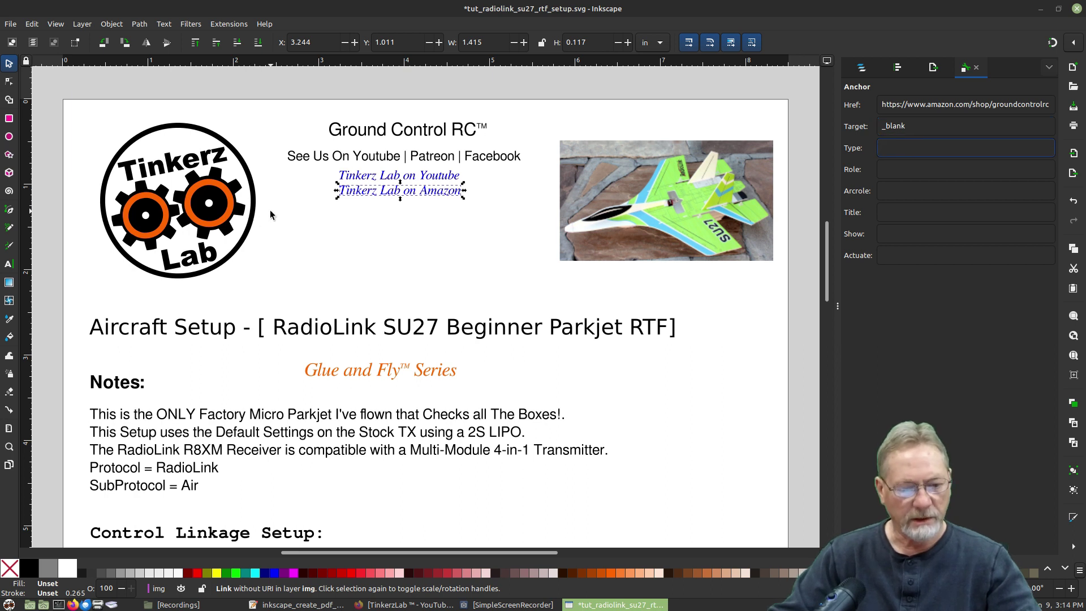
click(311, 207)
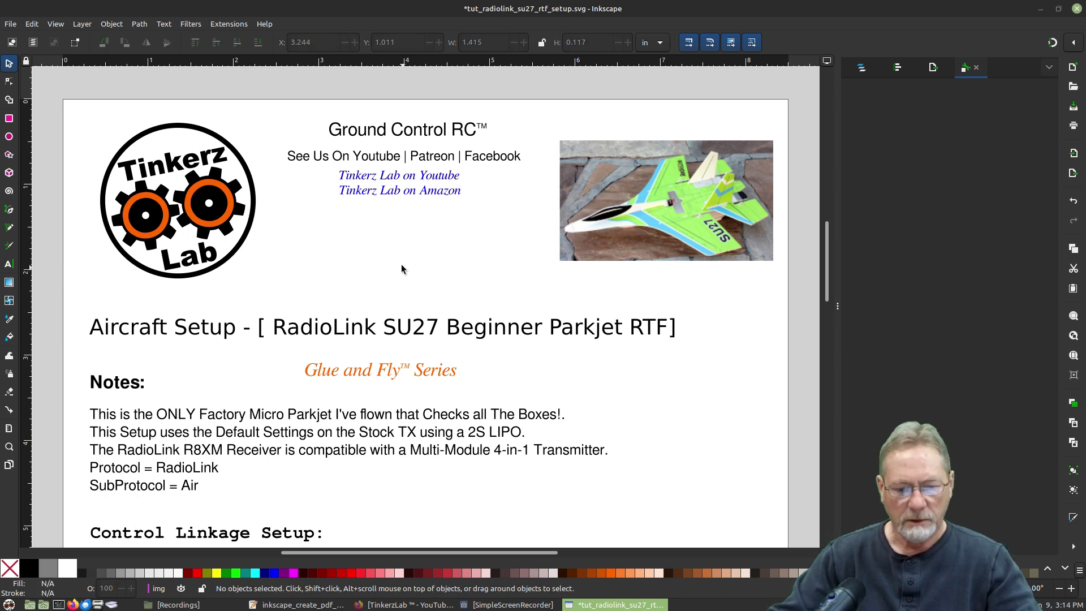
Step: Start a text object below the "Tinkerz Lab on Amazon" link, and copy the label "Ground Control RC on Youtube" from the links text file
click(9, 265)
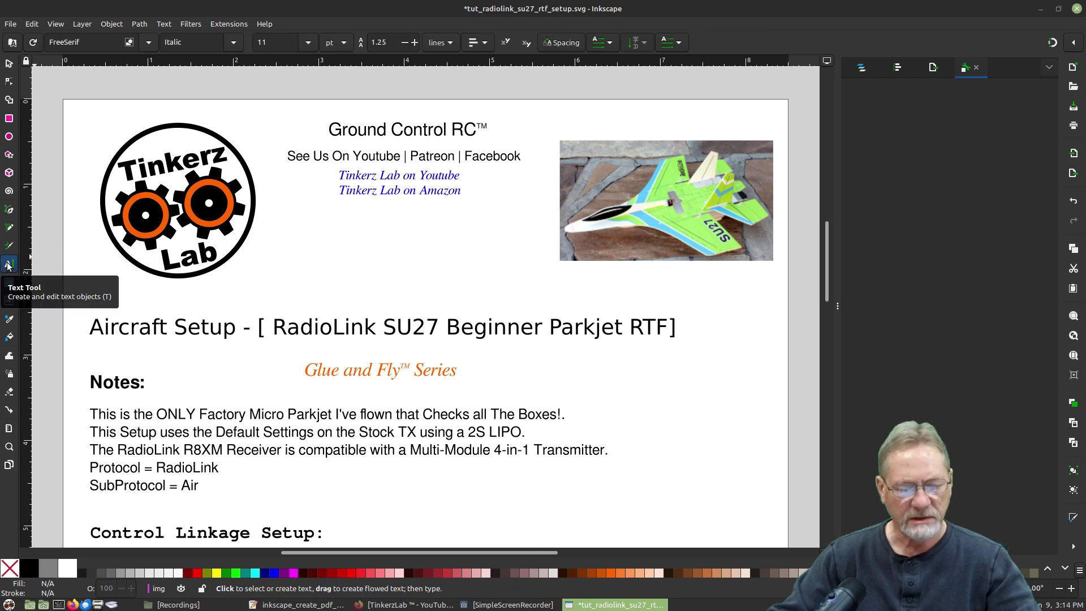
click(339, 212)
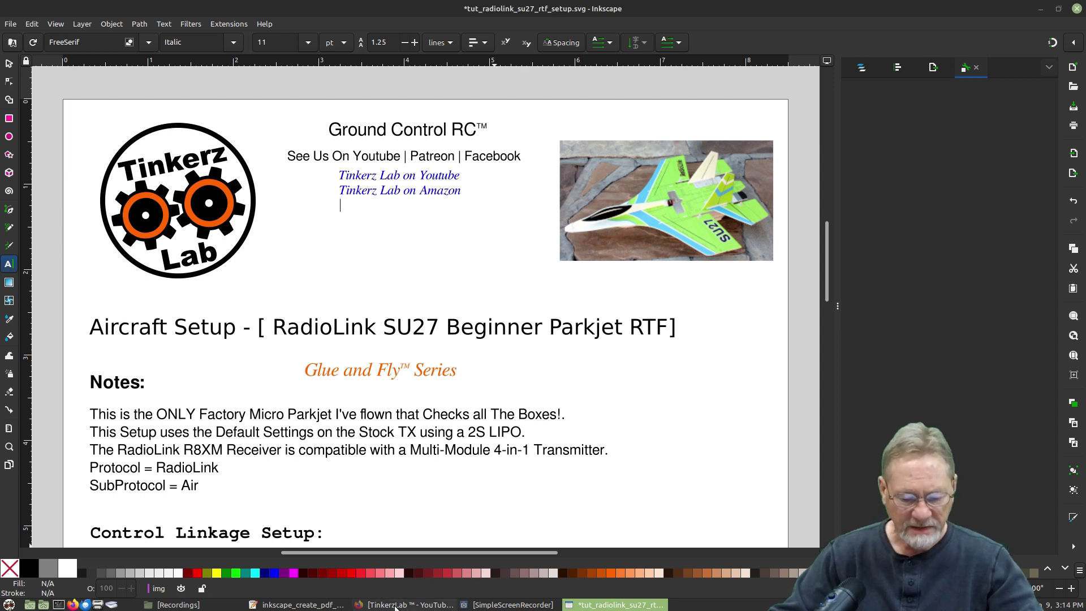
click(322, 605)
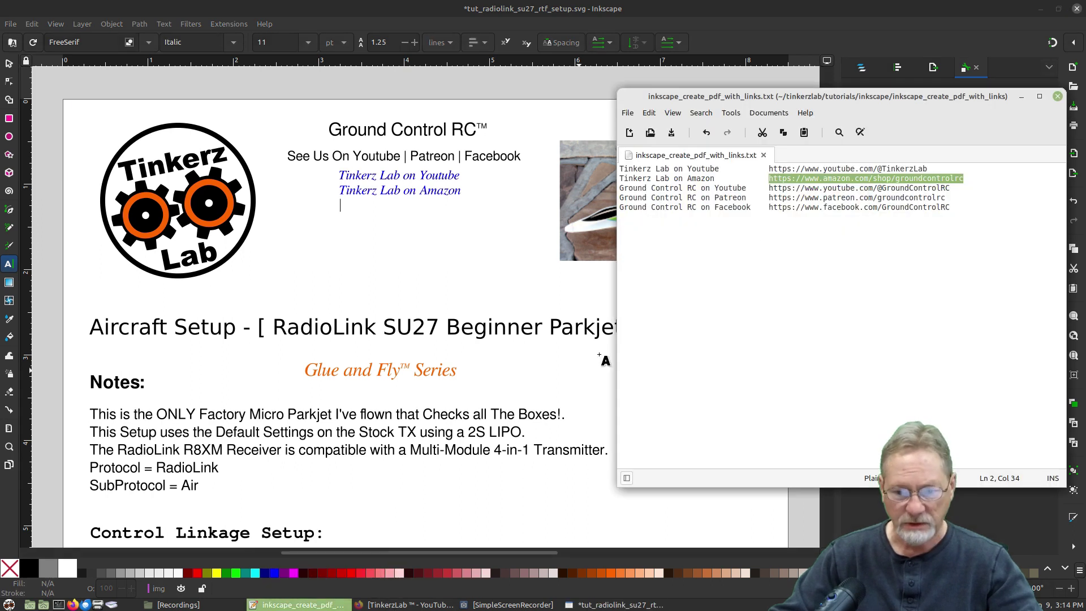
drag(747, 187, 615, 189)
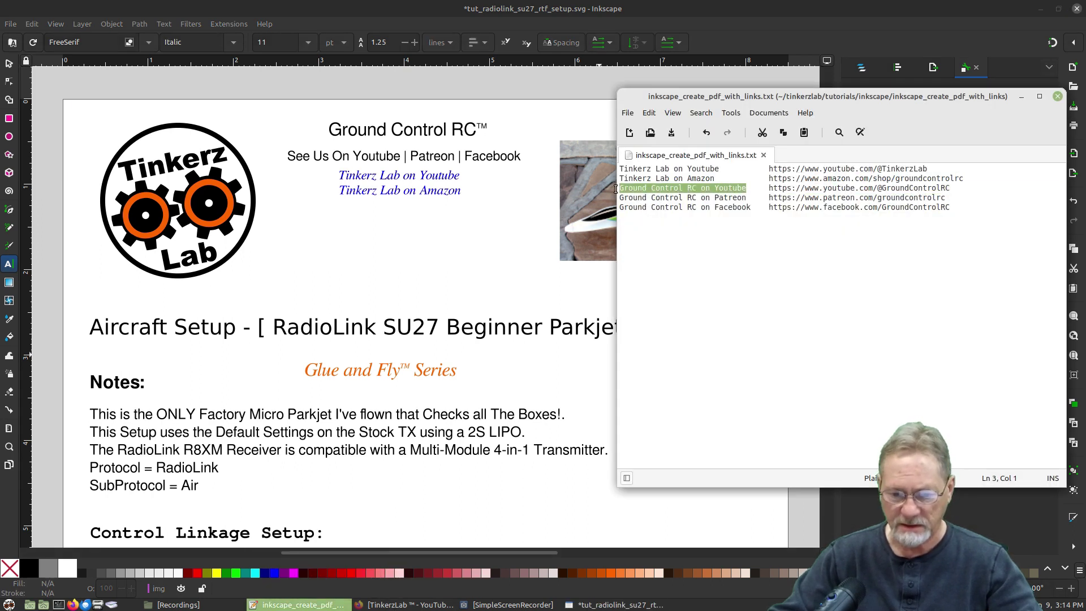
right_click(655, 190)
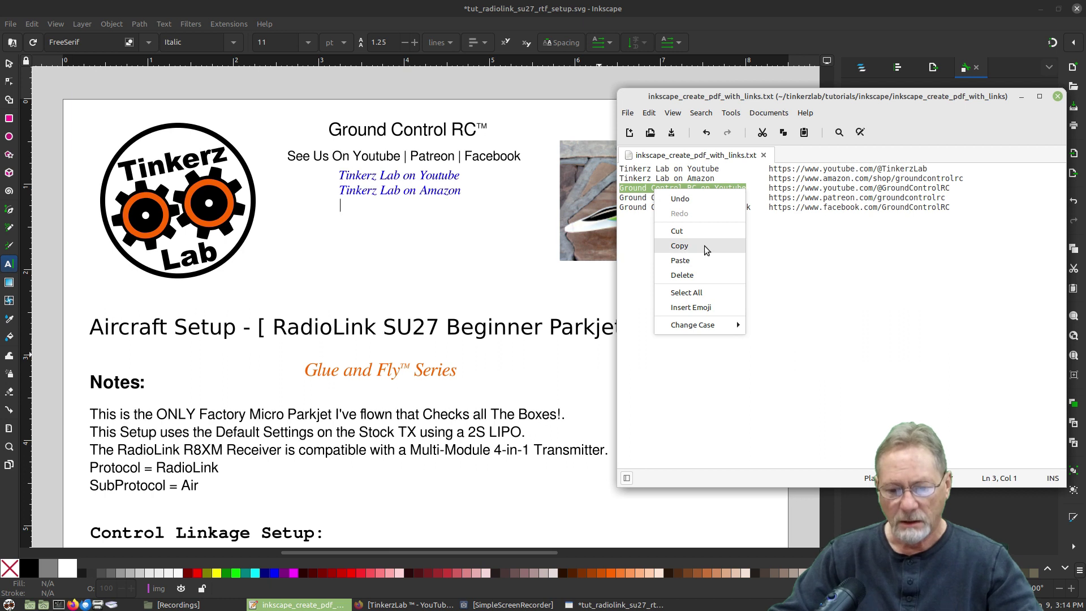
click(703, 246)
Step: Back in Inkscape, paste the label "Ground Control RC on Youtube" as text below the Amazon link, and leave it deselected
click(736, 11)
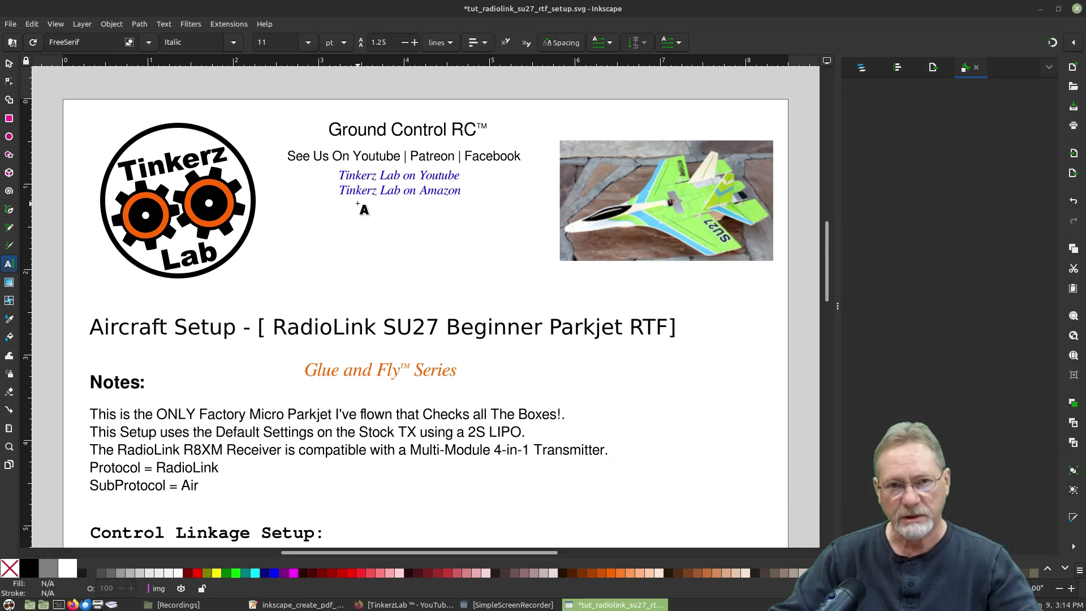
right_click(357, 205)
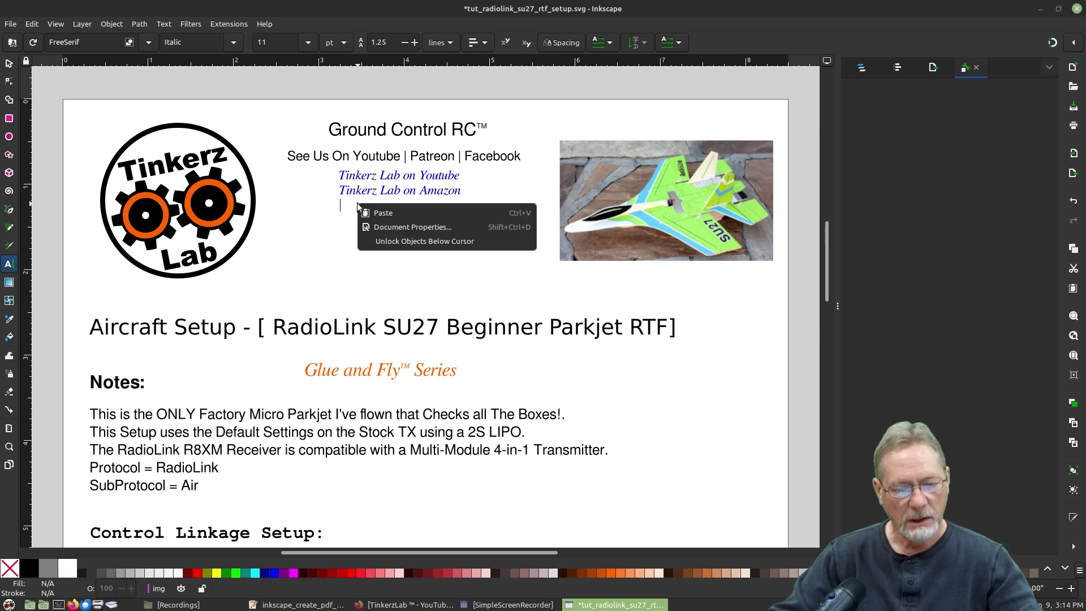
click(372, 212)
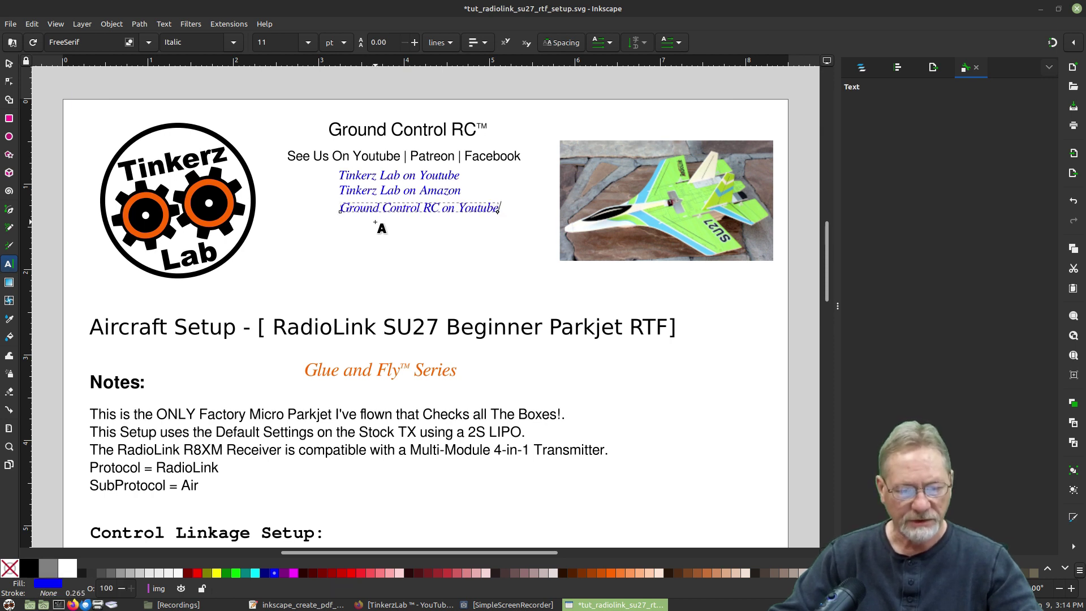
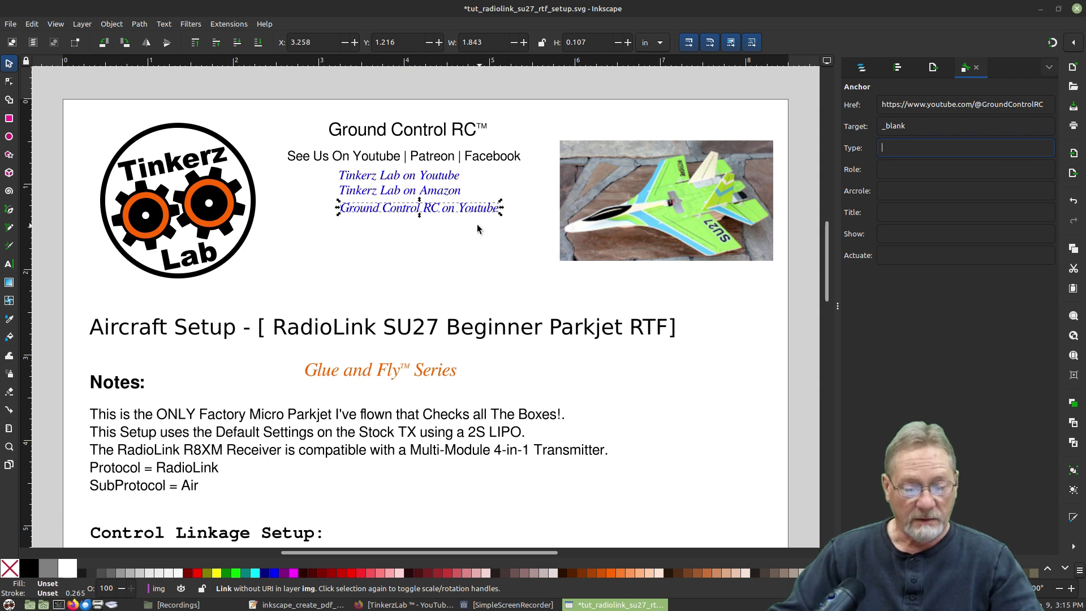
click(421, 240)
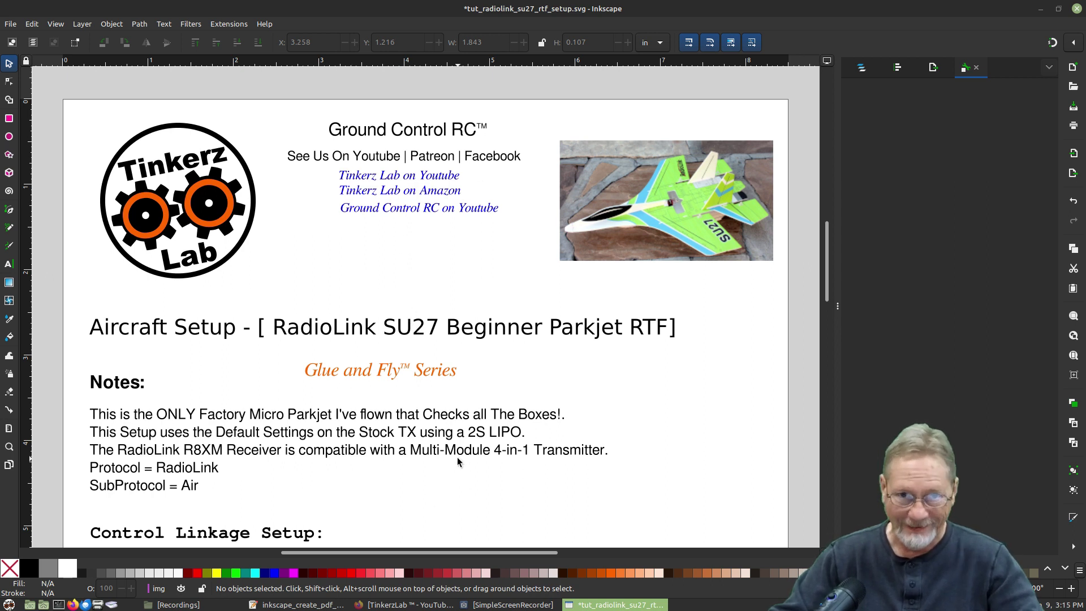
Step: Switch to the links text file and copy the label "Ground Control RC on Patreon"
mouse_move(314, 605)
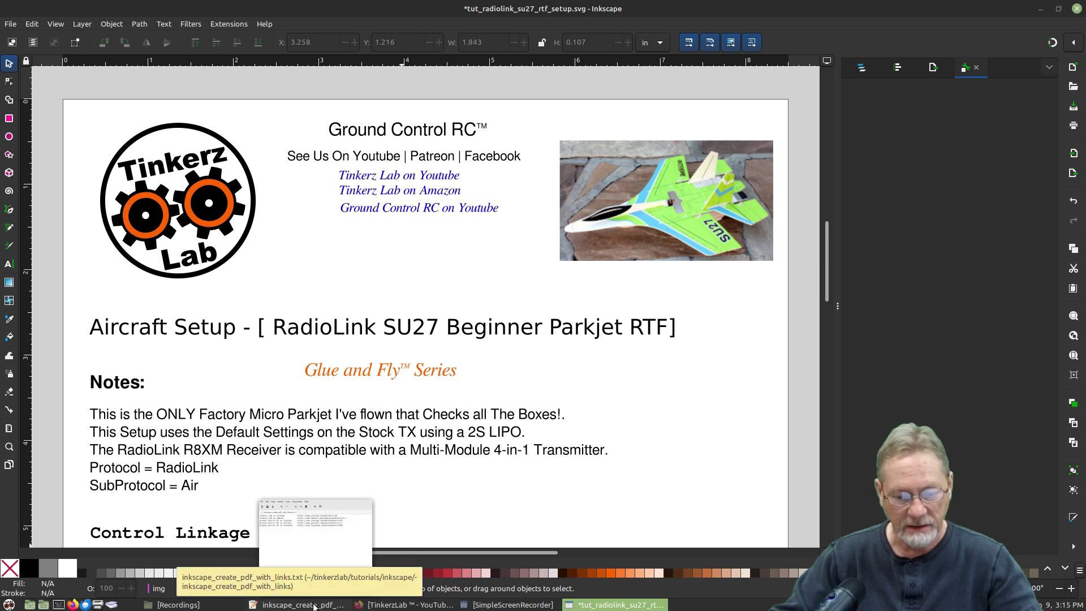
click(314, 605)
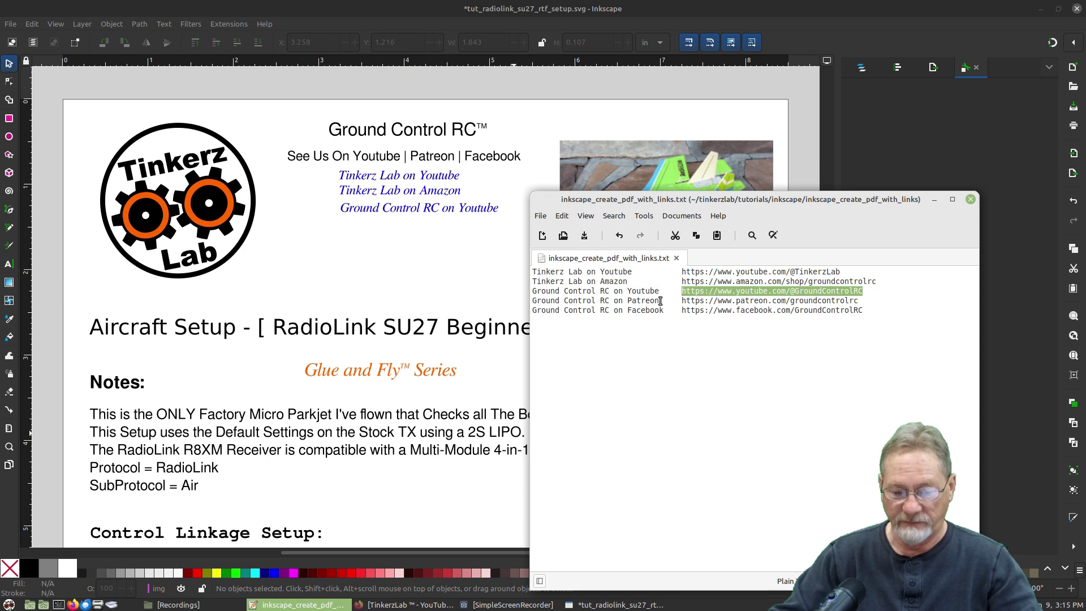
drag(659, 300, 530, 300)
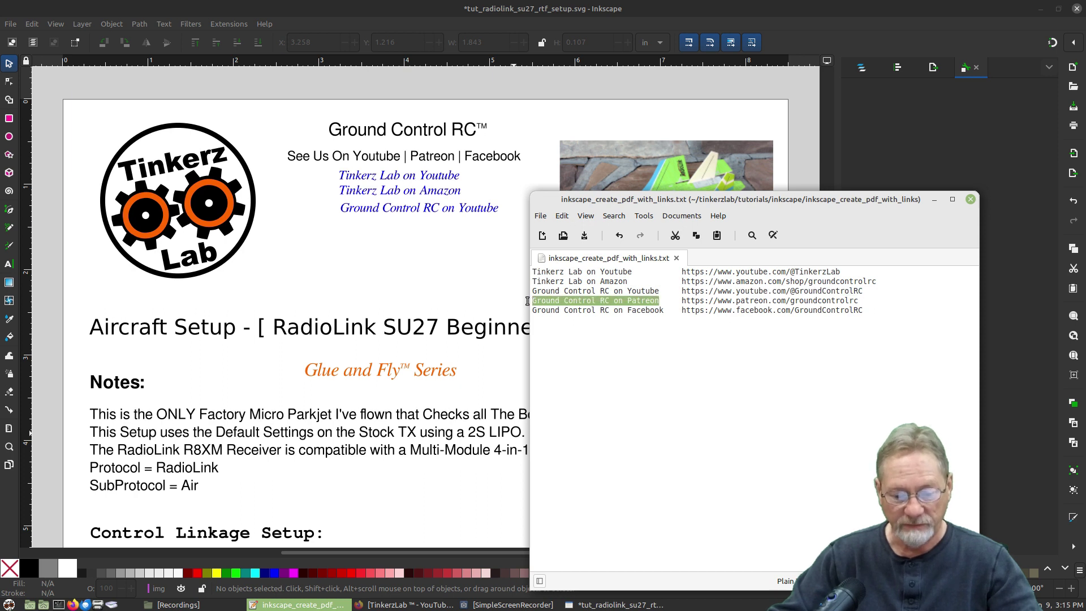
right_click(609, 306)
click(631, 360)
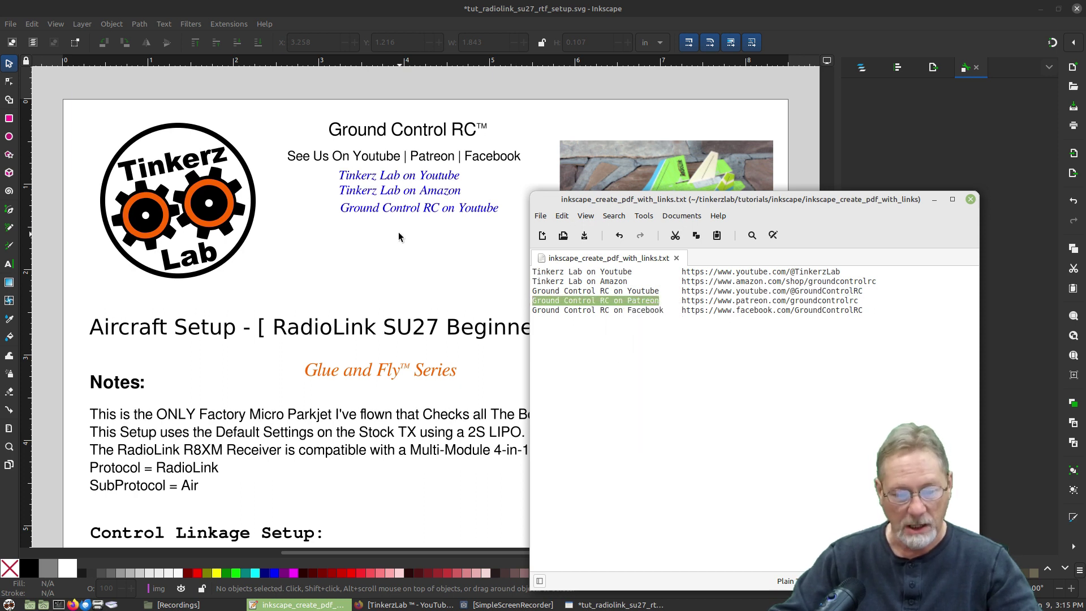
Step: Back in Inkscape, paste "Ground Control RC on Patreon" as text below the Ground Control RC Youtube link and create a hyperlink anchor on it
click(369, 233)
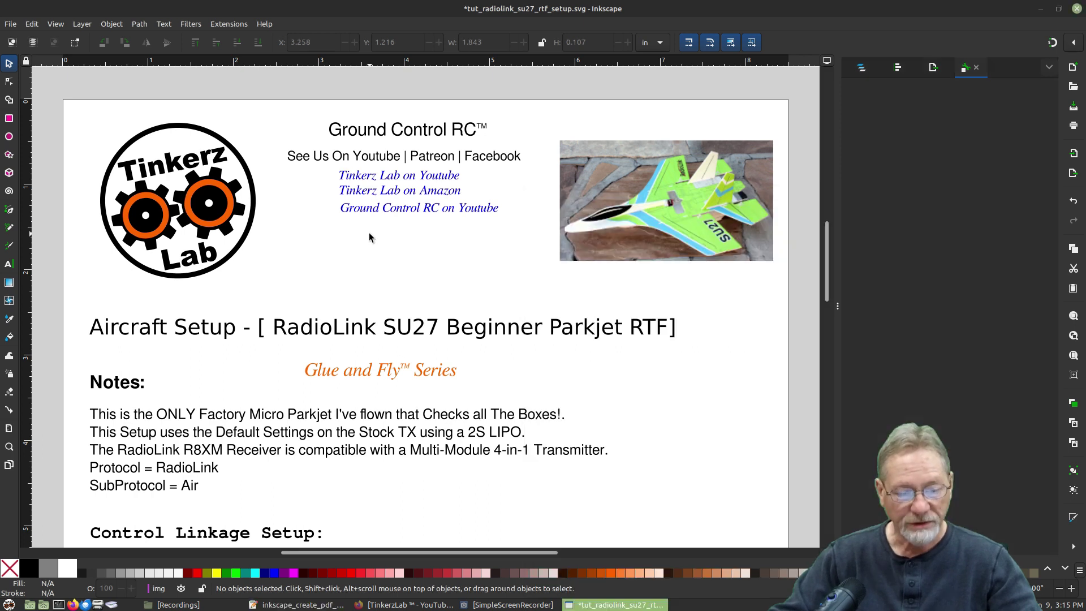
click(9, 264)
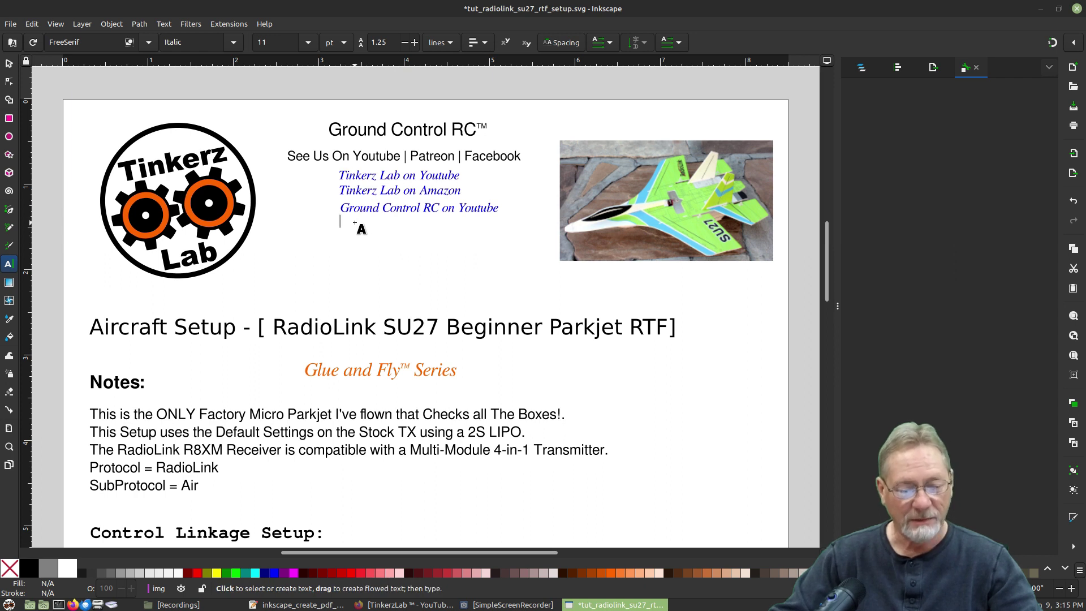
key(ctrl+v)
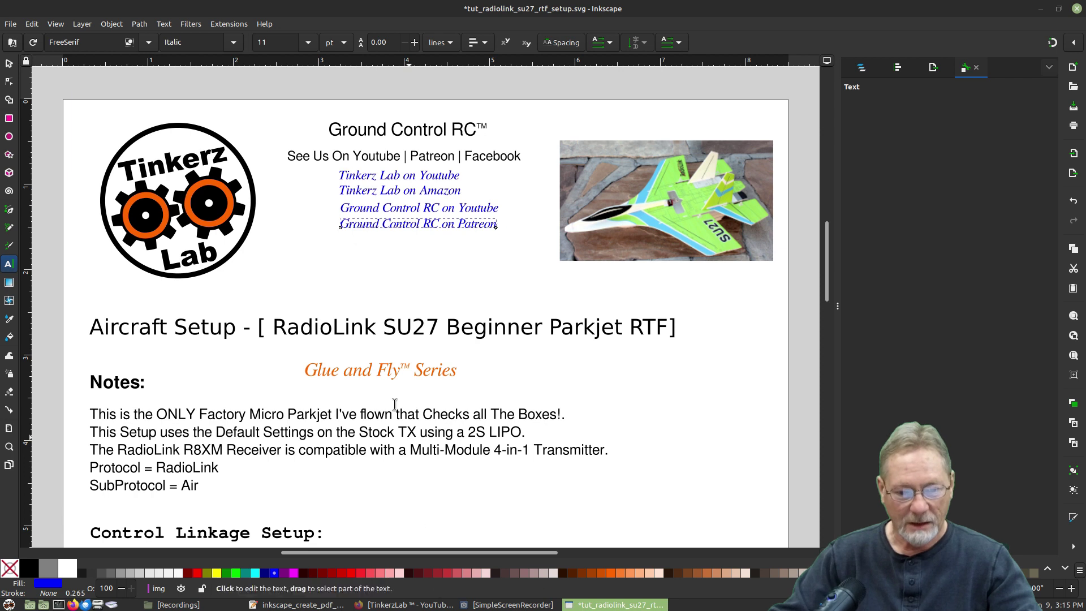
click(9, 62)
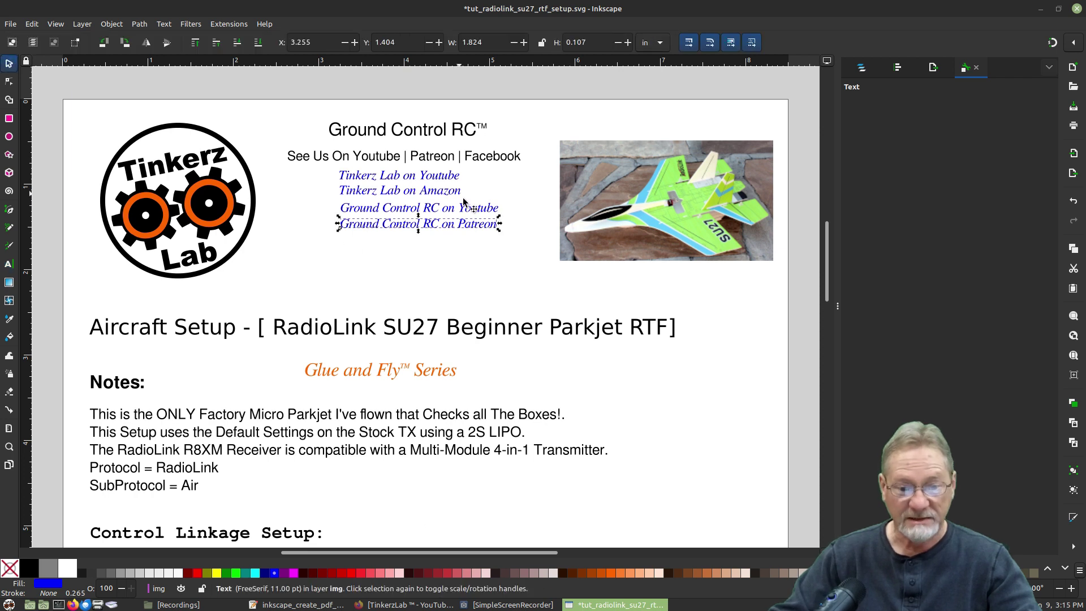
right_click(474, 228)
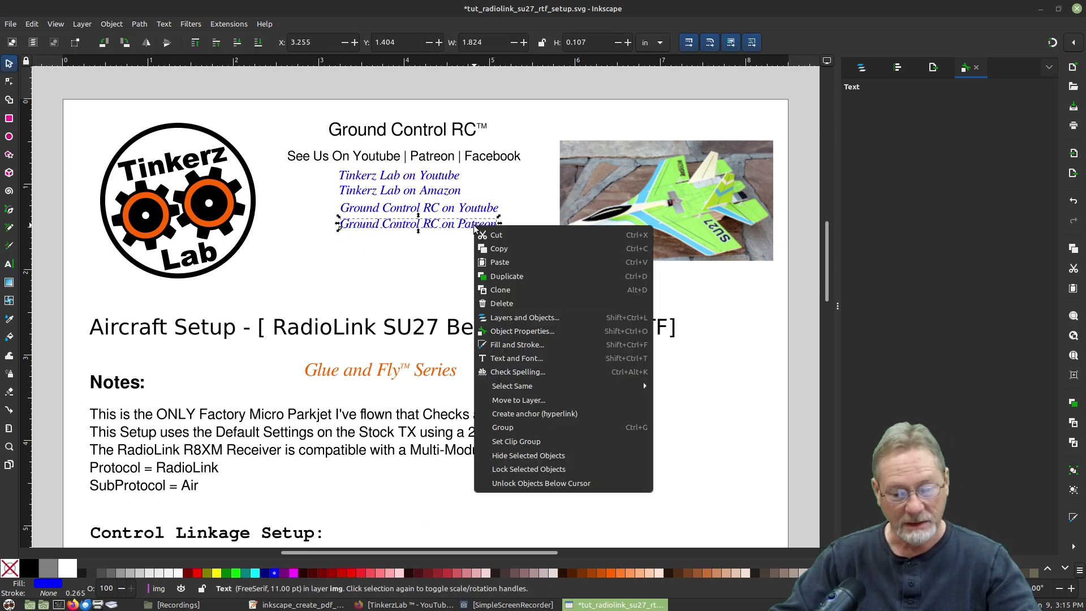
click(506, 415)
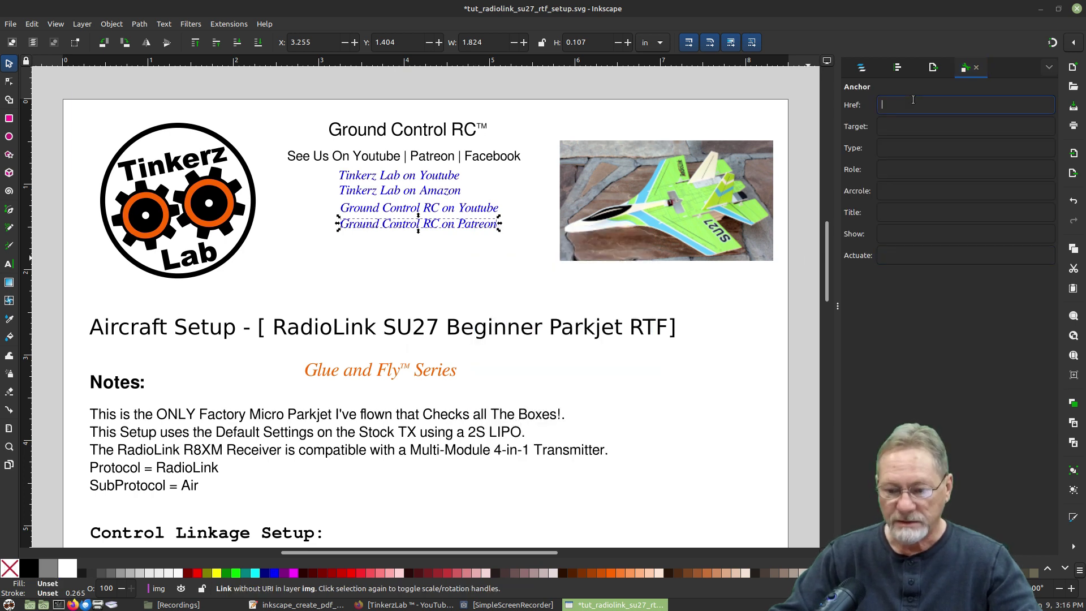
click(303, 605)
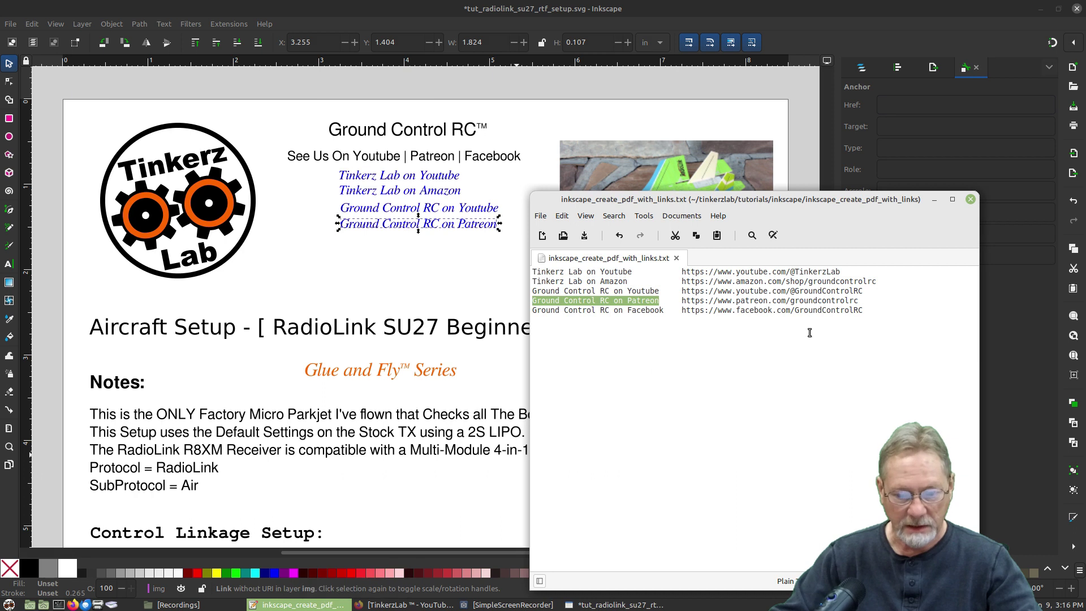
drag(858, 301, 680, 298)
right_click(689, 304)
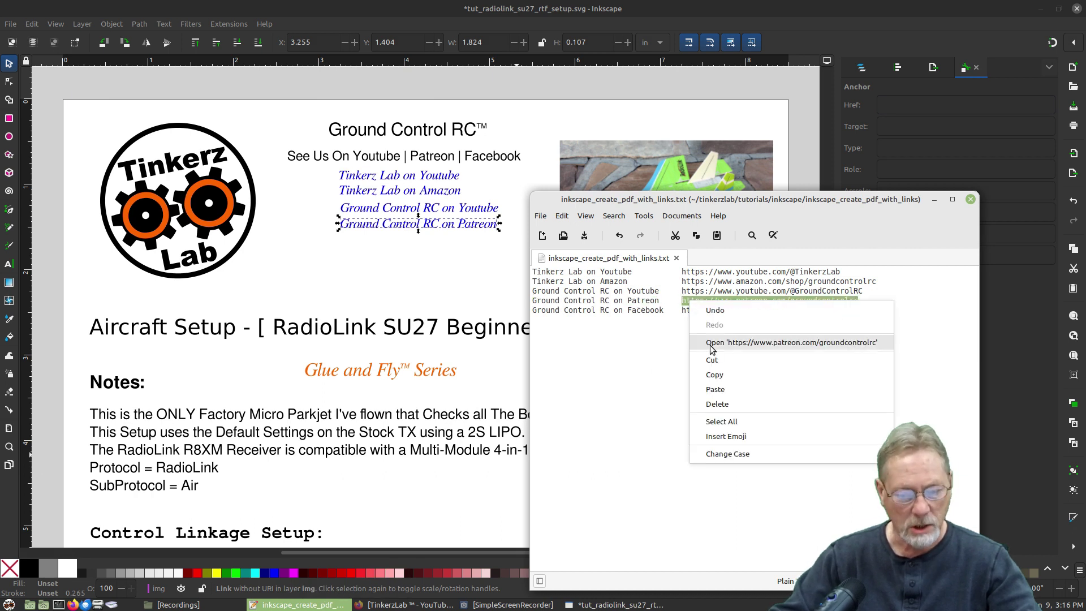
click(709, 375)
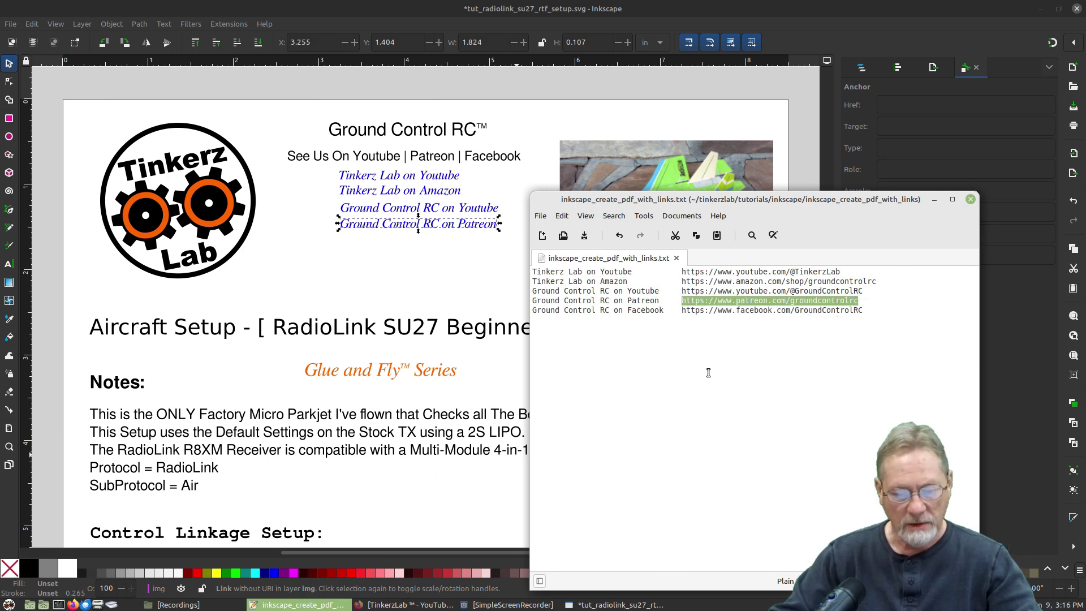
right_click(887, 106)
click(894, 139)
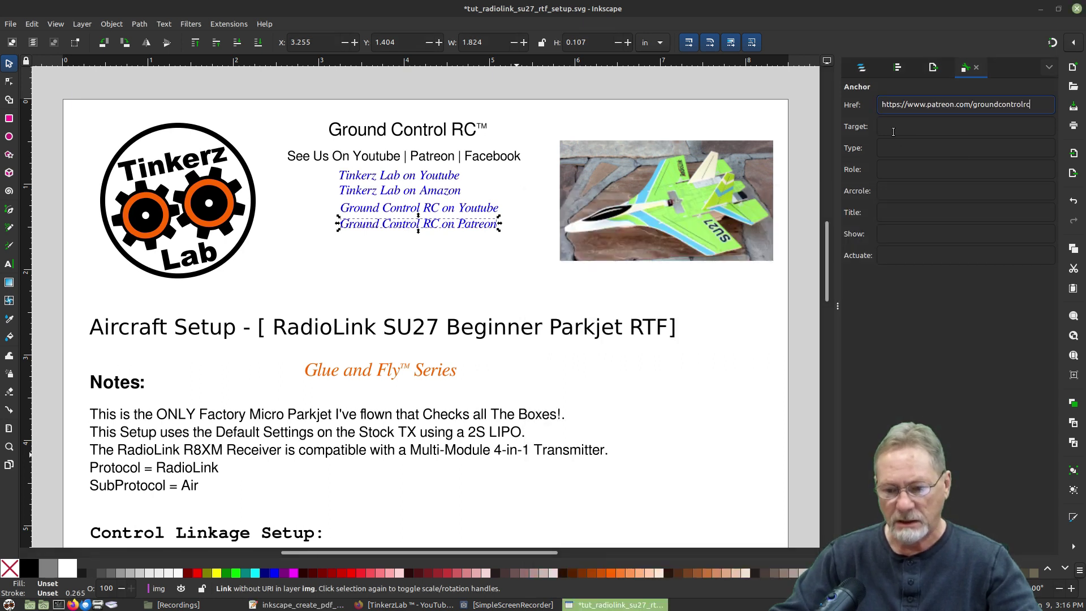
click(890, 127)
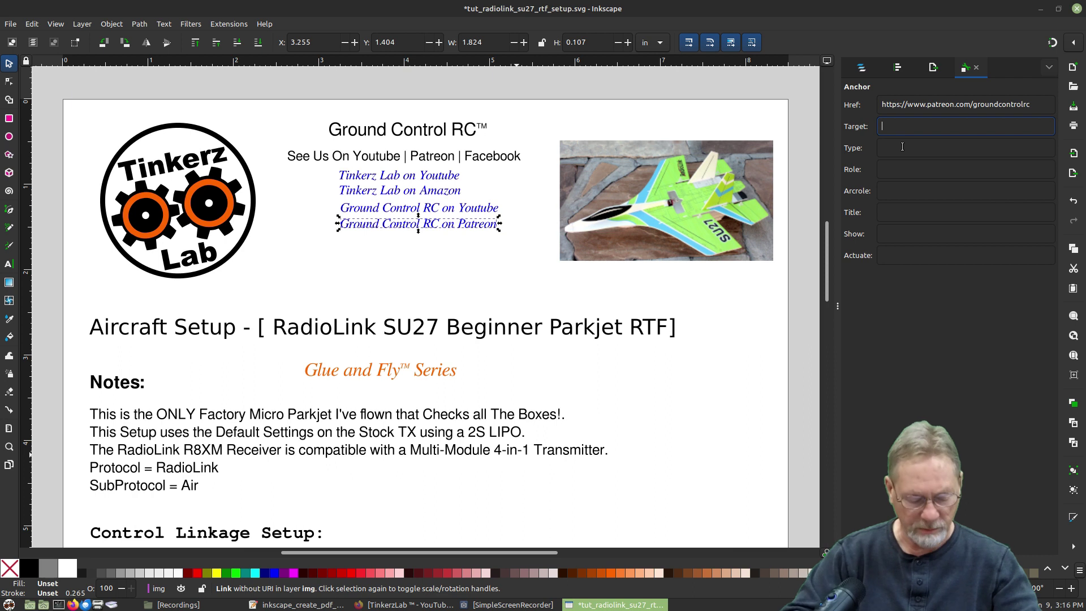
text(_bl)
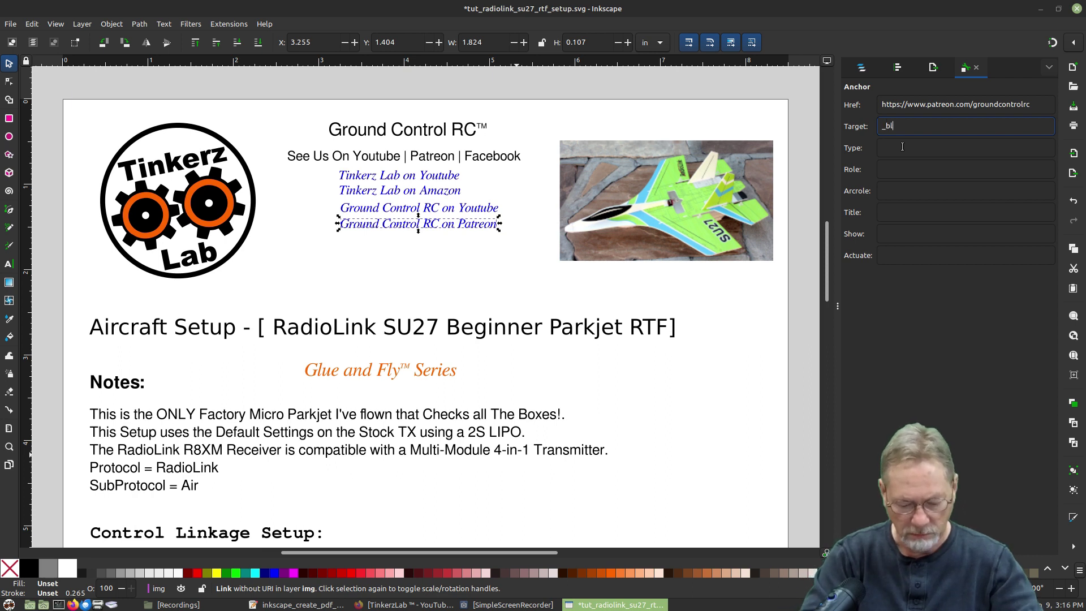
text(ank)
click(902, 147)
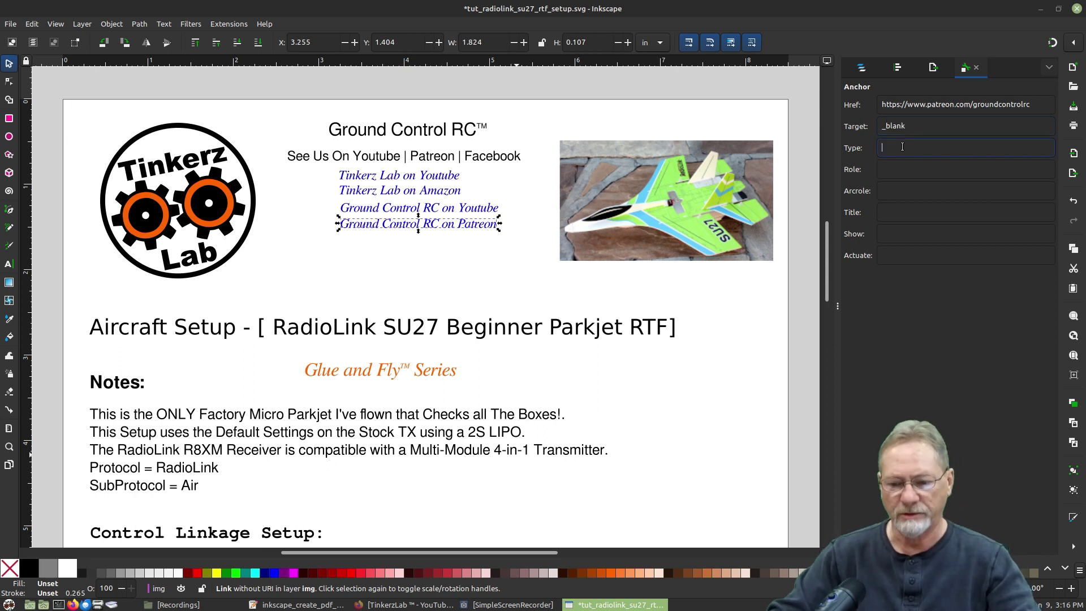
click(387, 245)
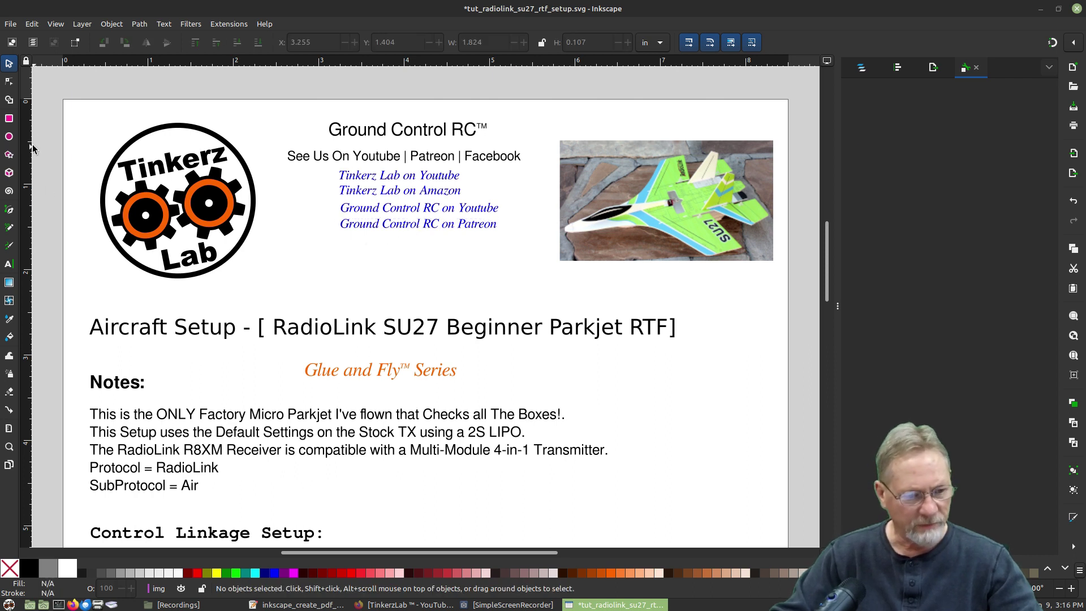
Step: Switch to the links text file and copy the label "Ground Control RC on Facebook"
click(302, 604)
drag(664, 311, 532, 314)
right_click(554, 316)
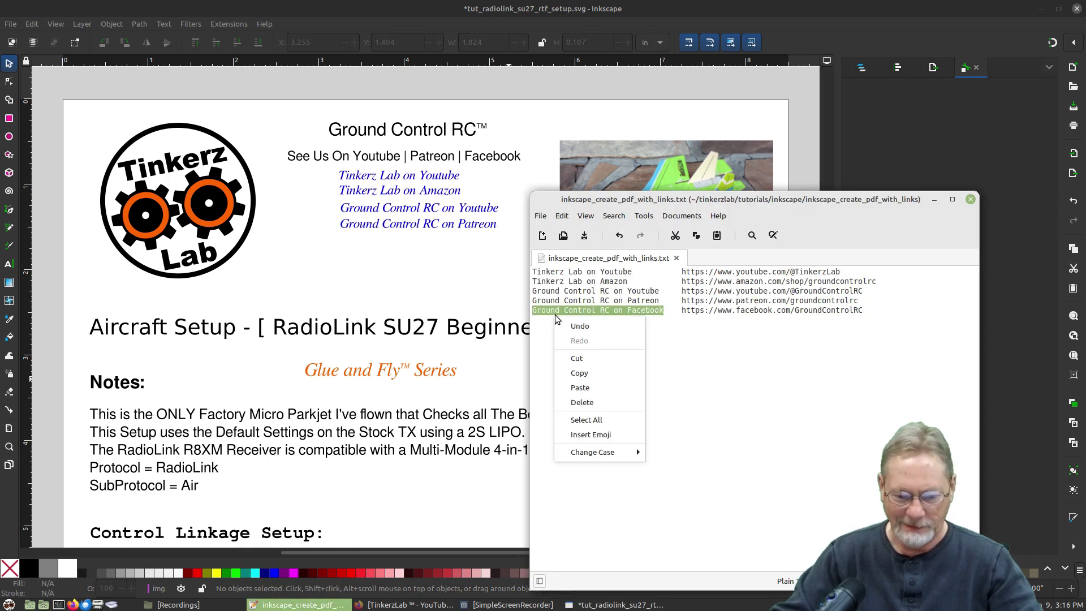
click(579, 372)
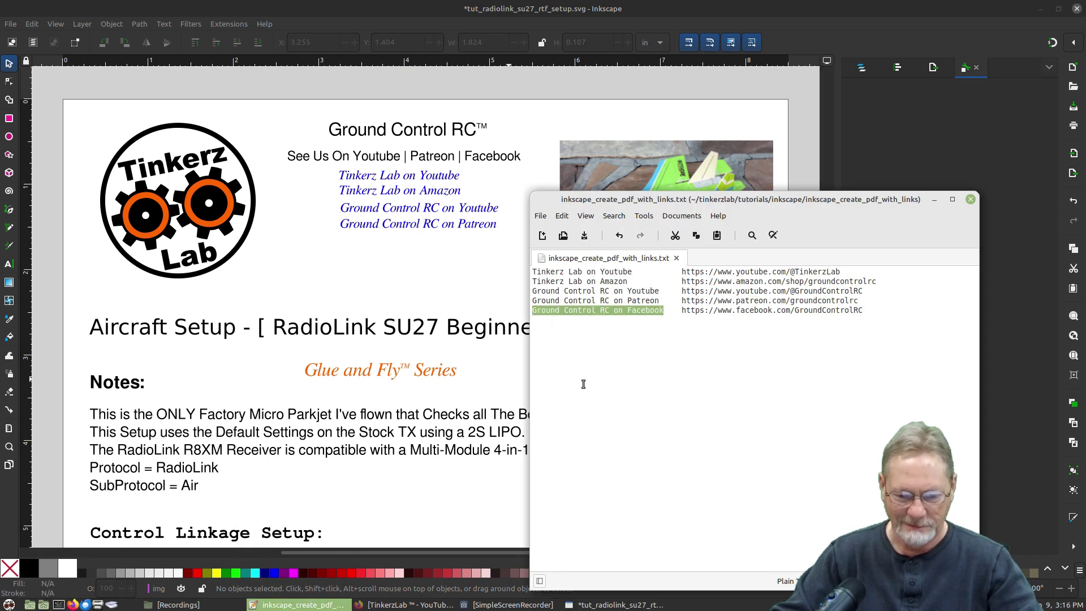
Step: Back in Inkscape, paste "Ground Control RC on Facebook" as text below the Patreon link and create a hyperlink anchor on it
click(806, 20)
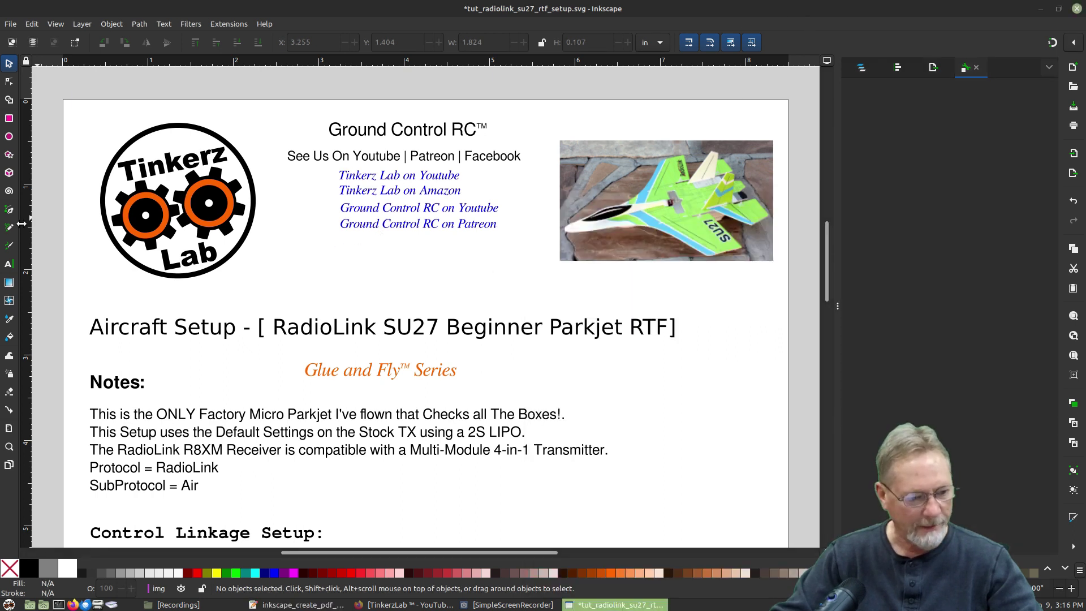
click(8, 267)
click(342, 245)
key(ctrl+v)
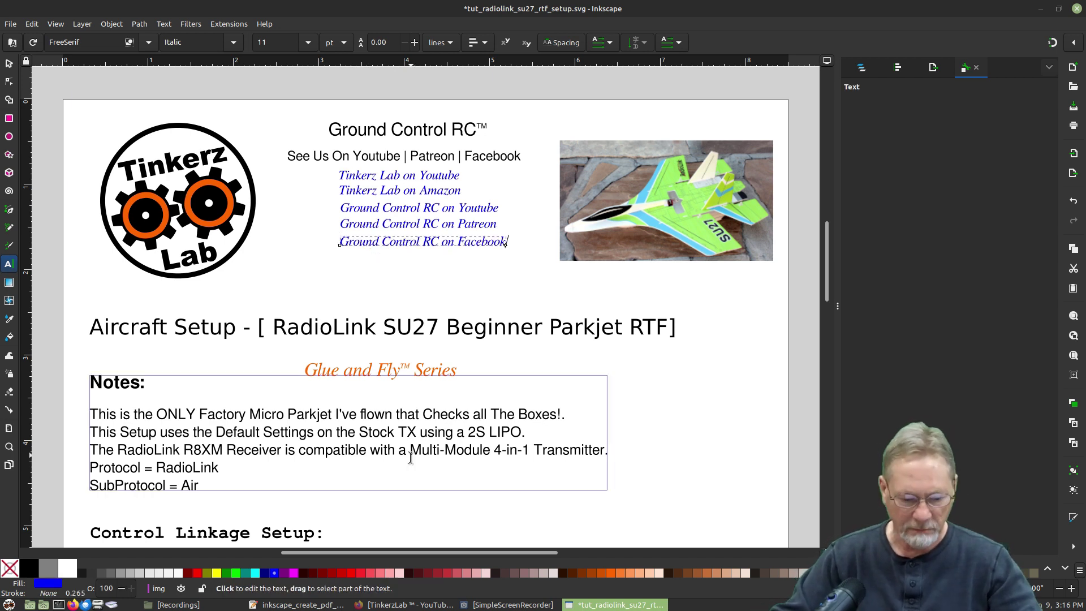
click(8, 63)
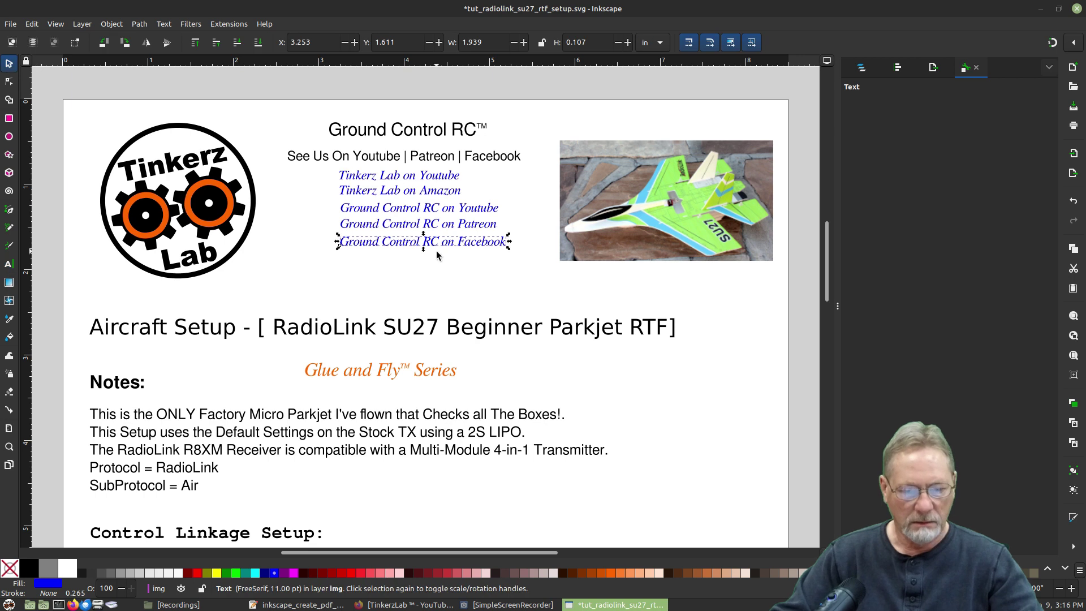
right_click(460, 241)
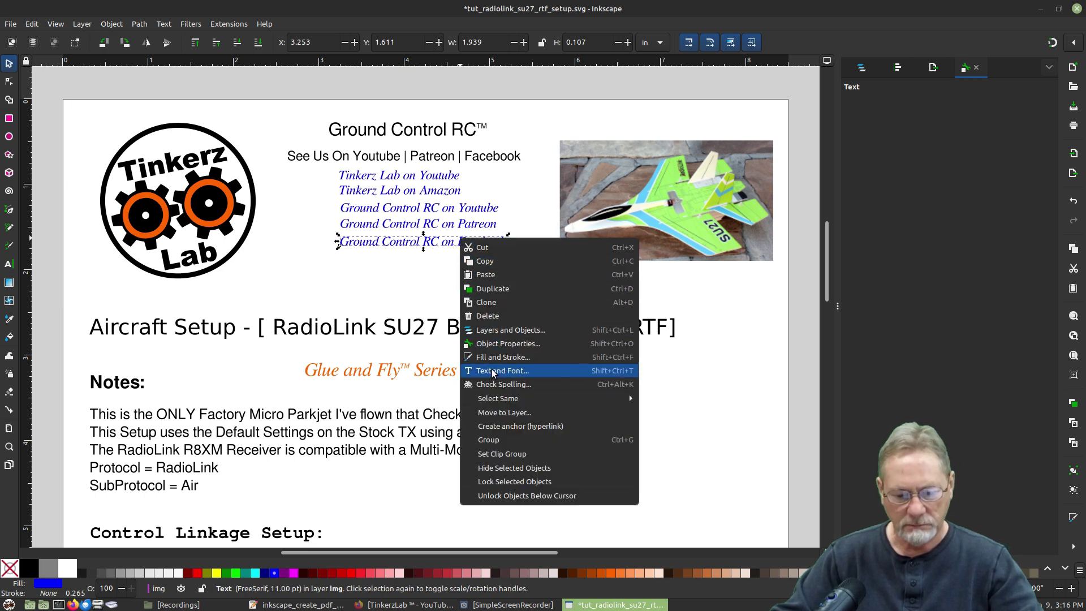
click(520, 425)
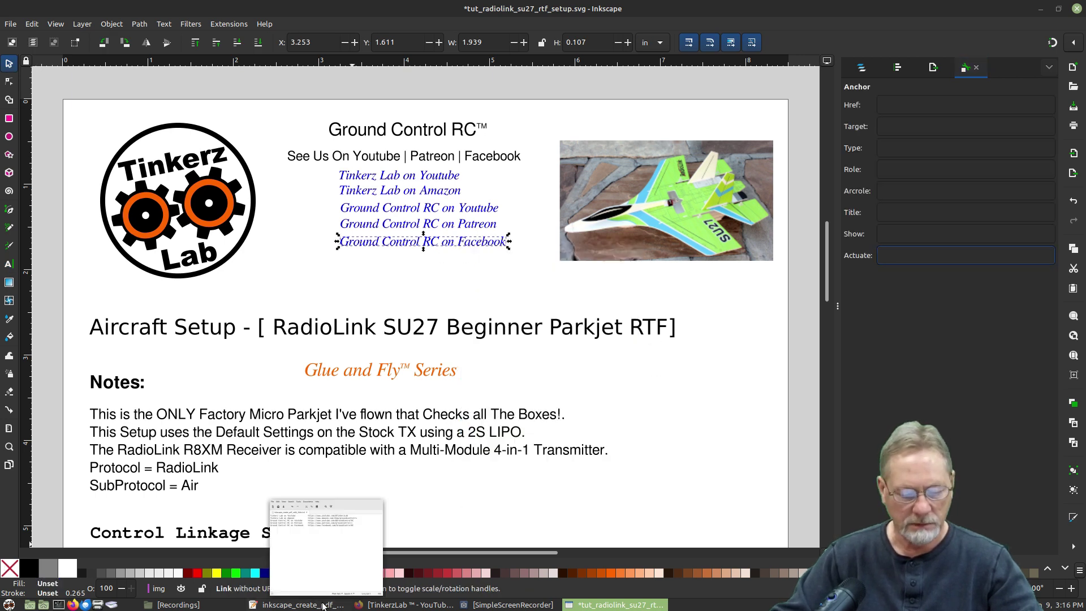
click(302, 604)
drag(864, 311, 683, 309)
right_click(684, 310)
click(704, 383)
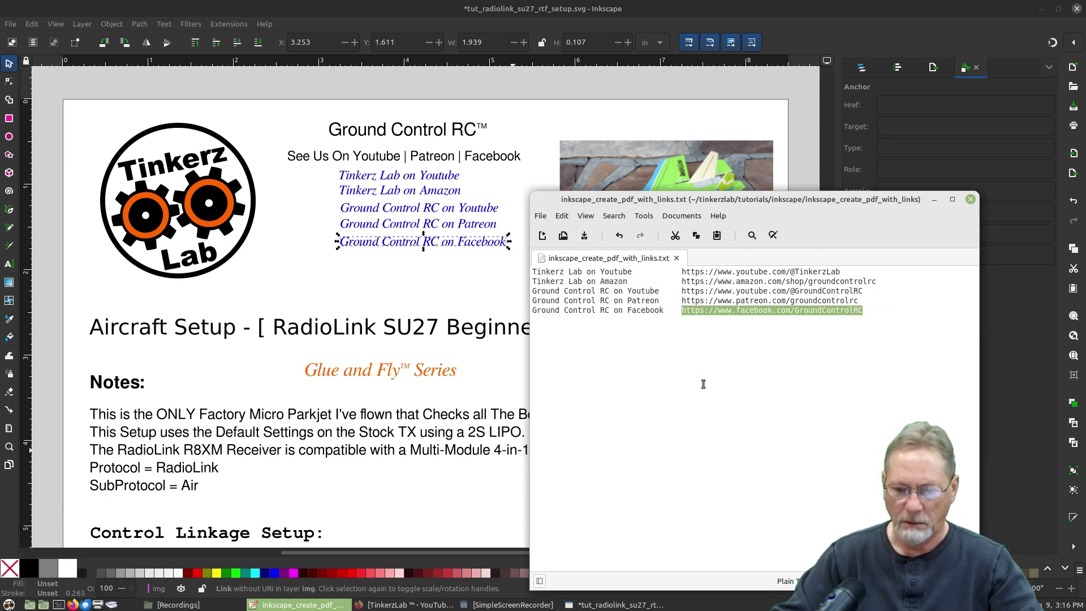
click(886, 107)
key(ctrl+v)
click(902, 125)
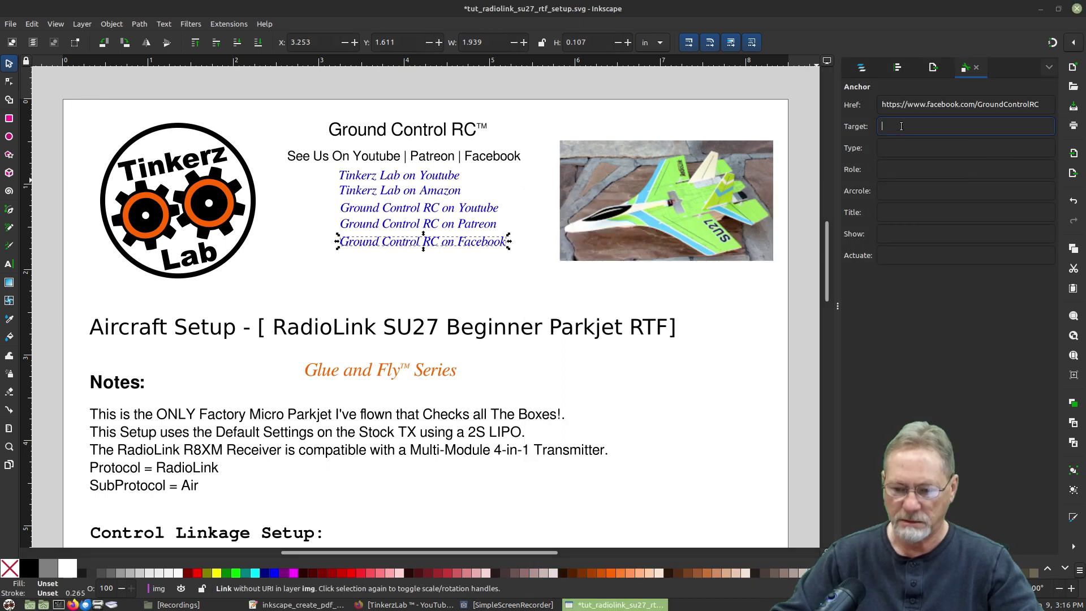
text(_blank)
click(967, 147)
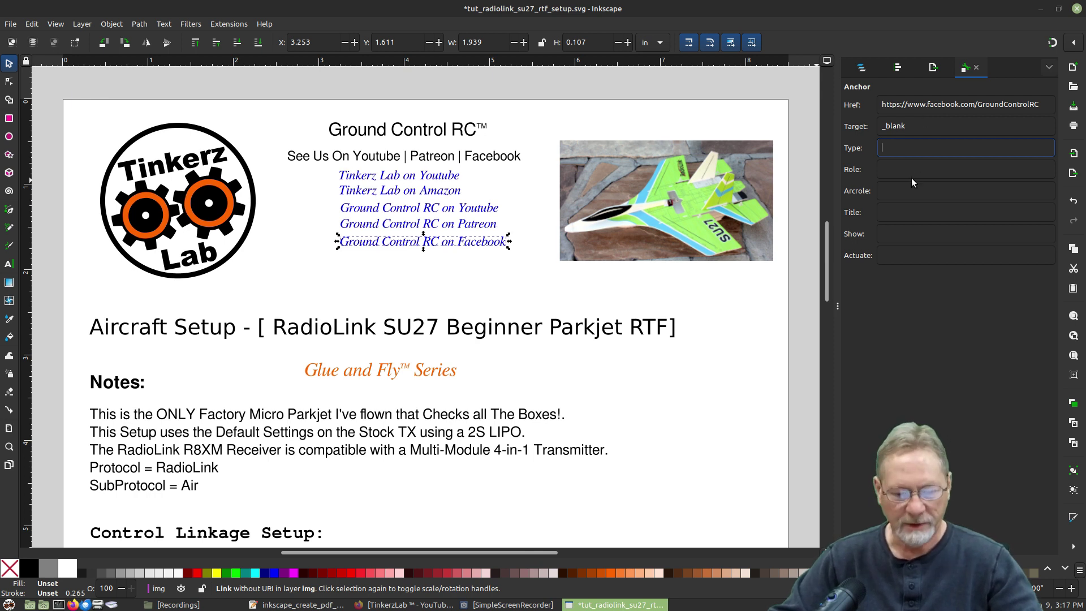
click(432, 307)
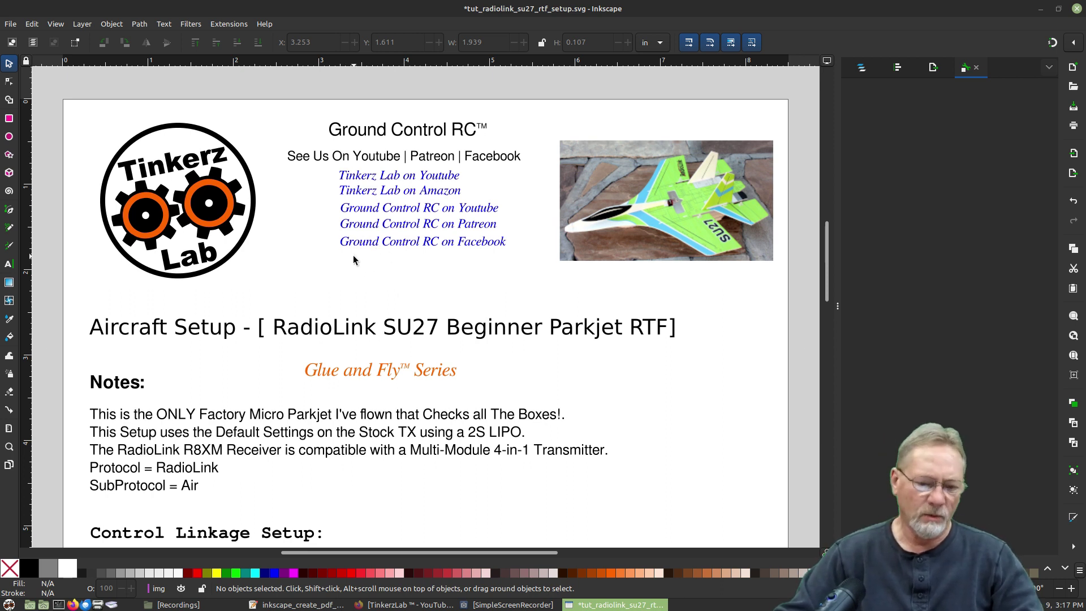
Step: Align the left edges of all five link texts relative to the last selected one and distribute them with even vertical gaps
click(379, 177)
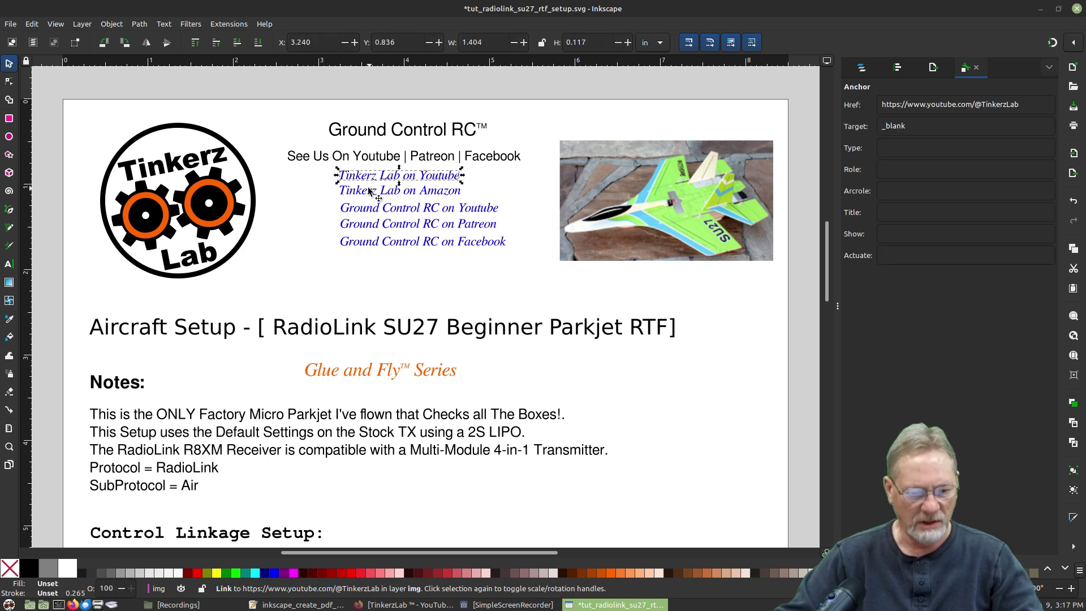
shift+click(366, 192)
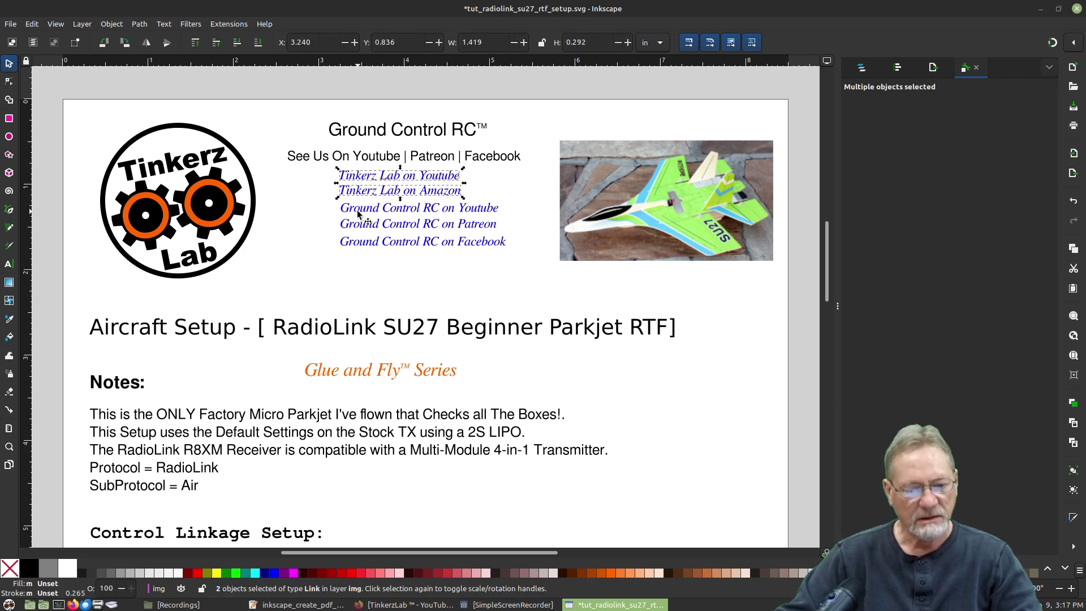
shift+click(357, 208)
shift+click(358, 225)
shift+click(357, 244)
click(904, 71)
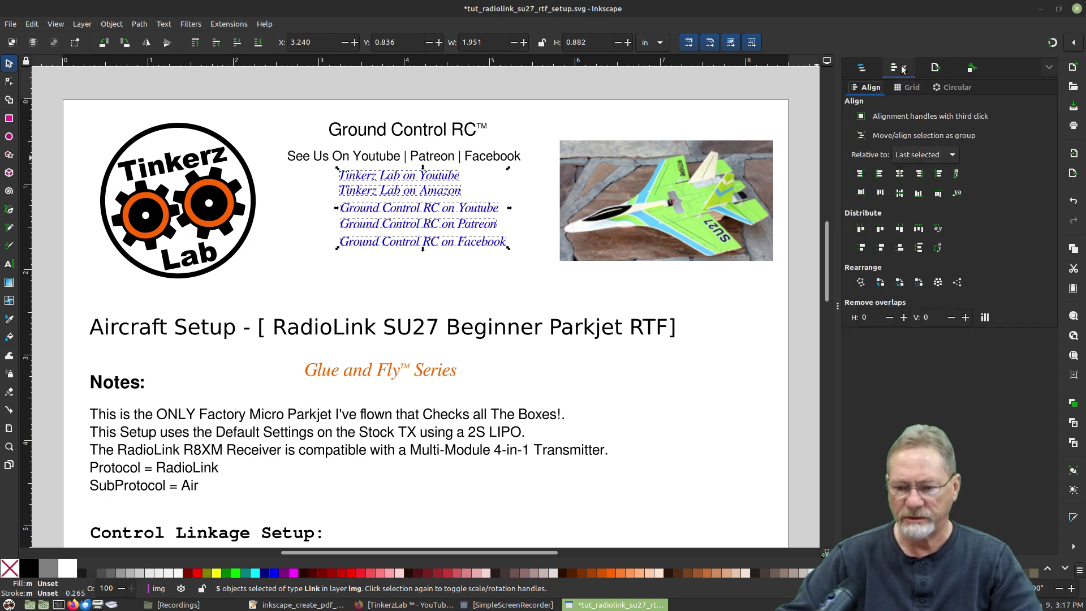
click(878, 175)
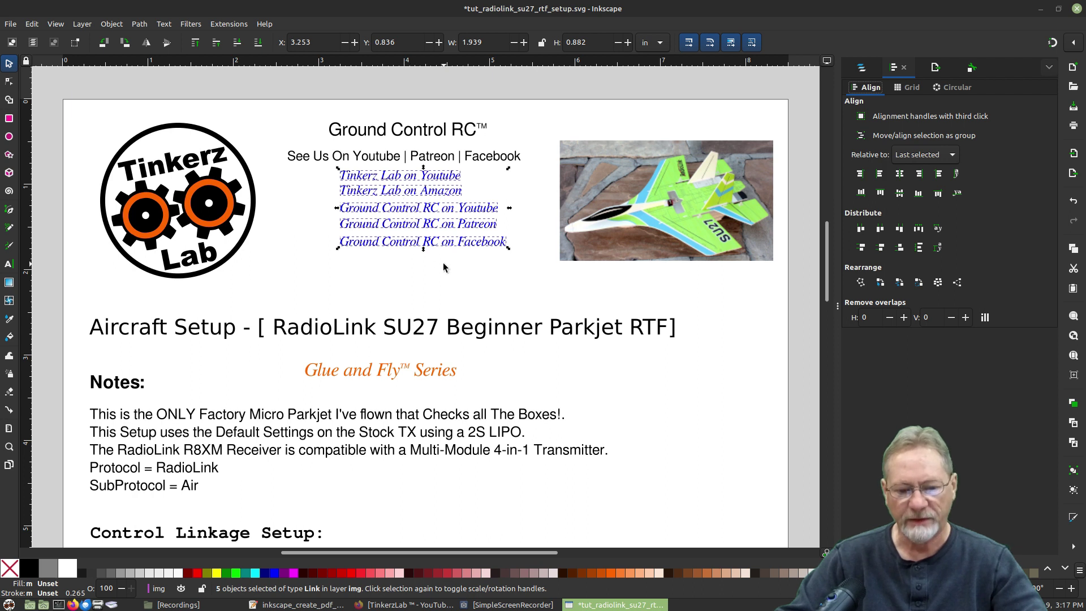
click(919, 249)
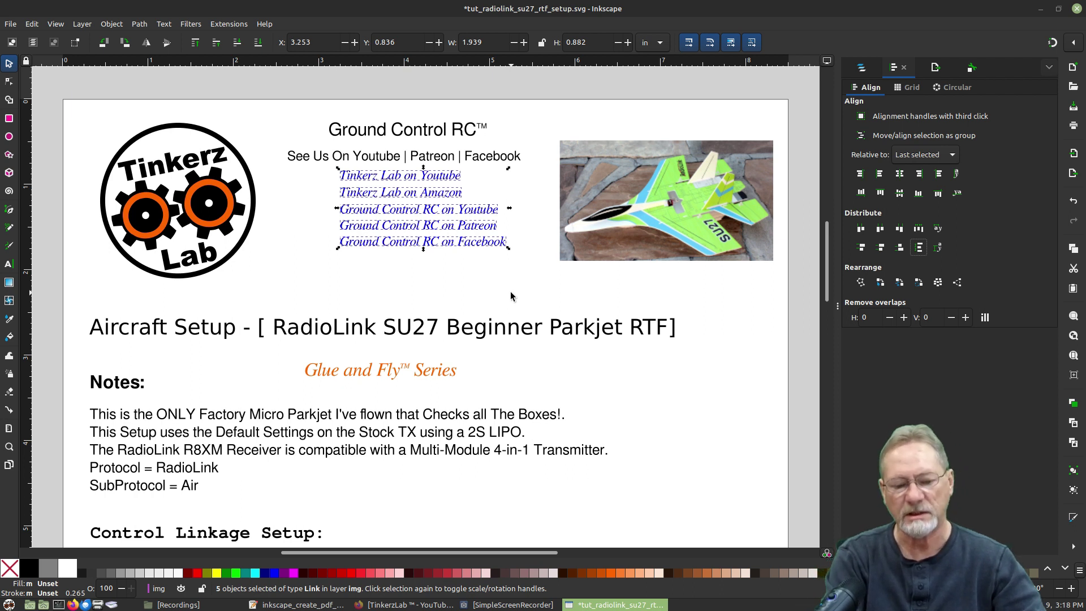
Step: Group the five link texts and centre the group horizontally on the "Ground Control RC" heading
key(ctrl+g)
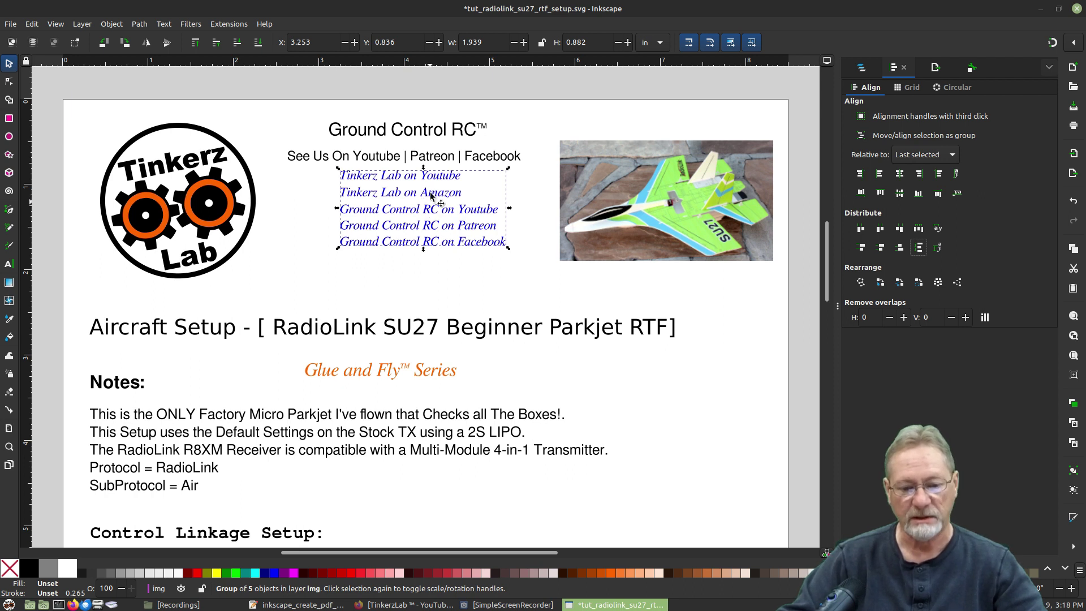
shift+click(440, 133)
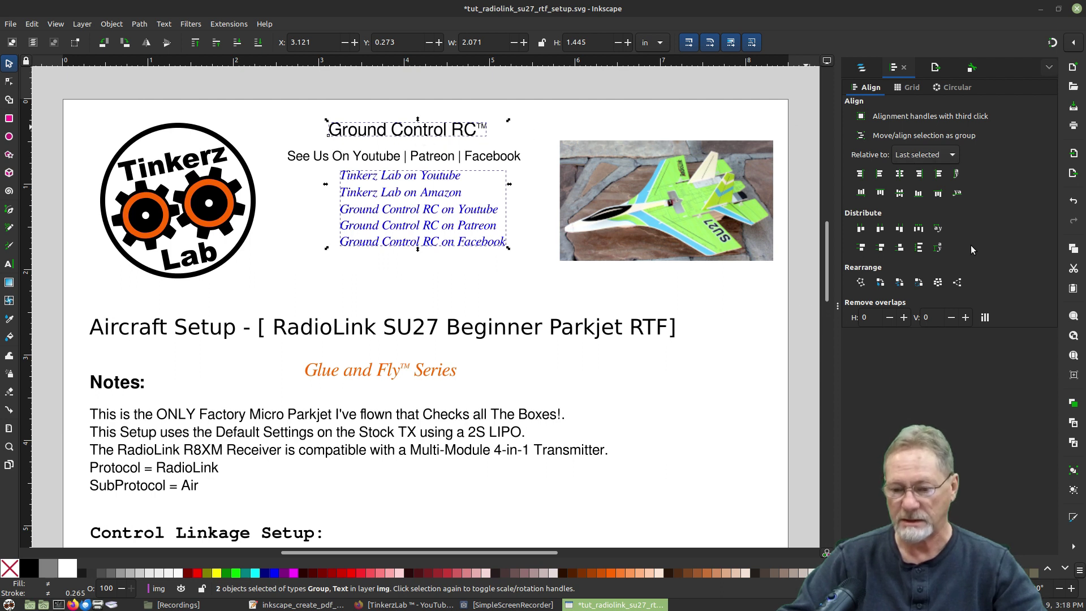
click(900, 175)
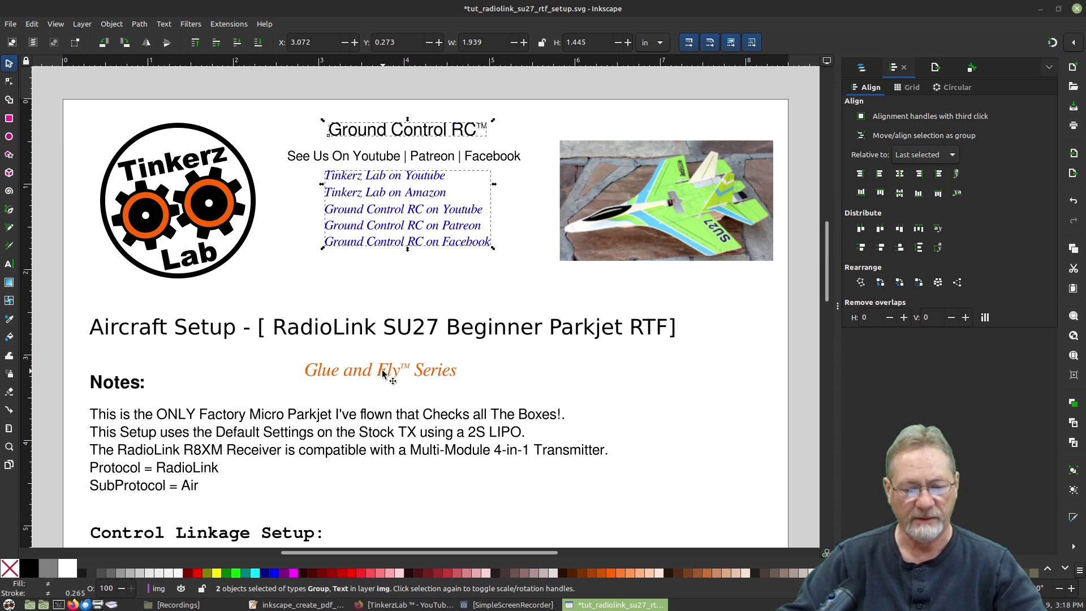
Step: Move the orange "Glue and Fly Series" text just below the links and centre it horizontally on the "Ground Control RC" heading
drag(382, 374, 409, 272)
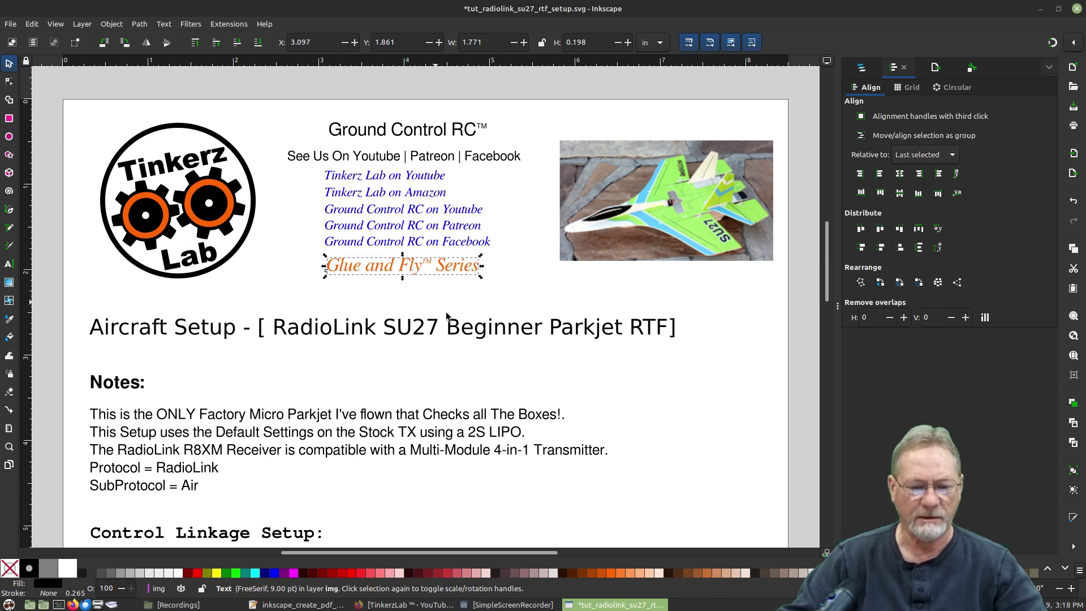
shift+click(447, 134)
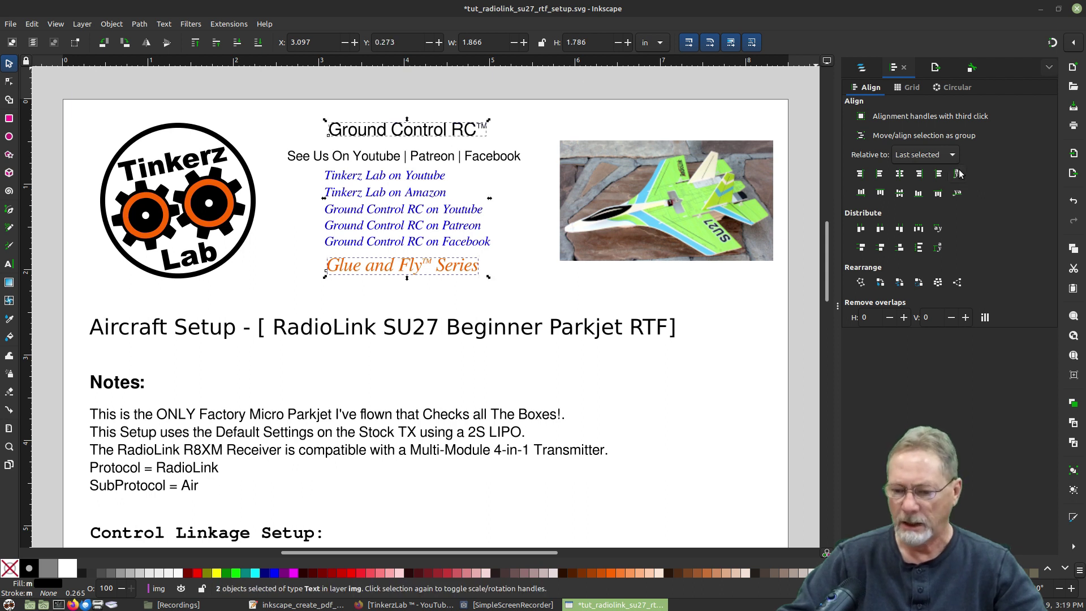
click(899, 176)
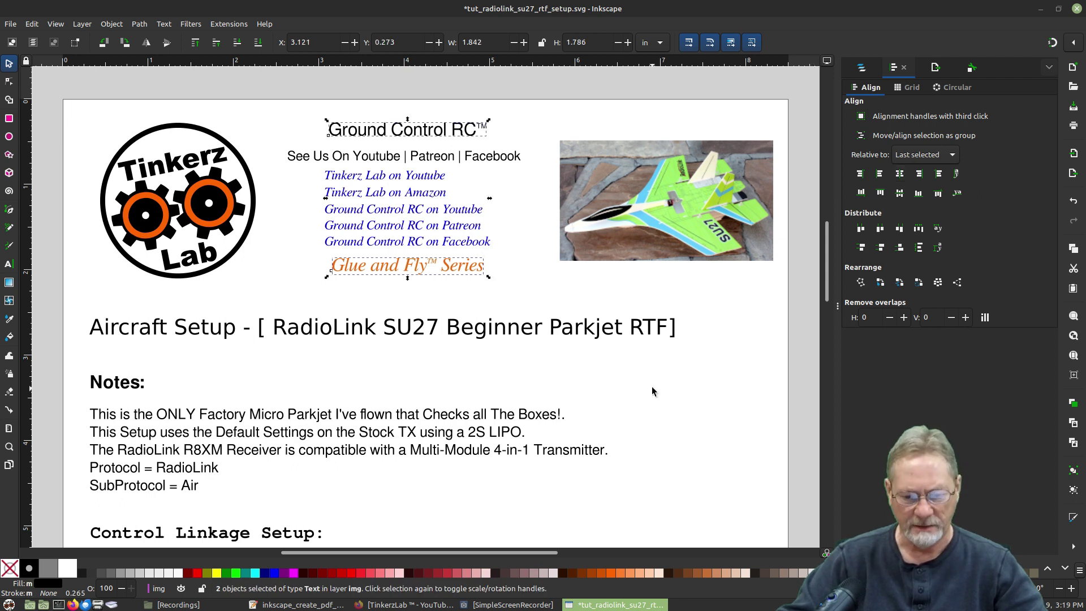
click(744, 330)
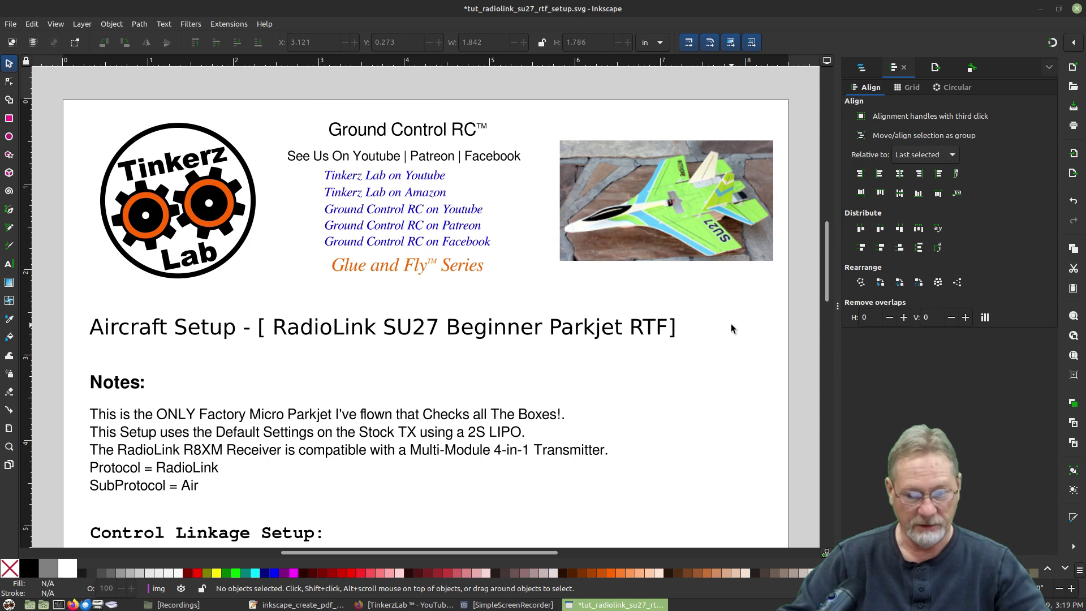
Step: Save the SVG document, and save a copy in Portable Document Format as tut_radiolink_su27_rtf_setup_.pdf with the default PDF options
drag(829, 273, 852, 276)
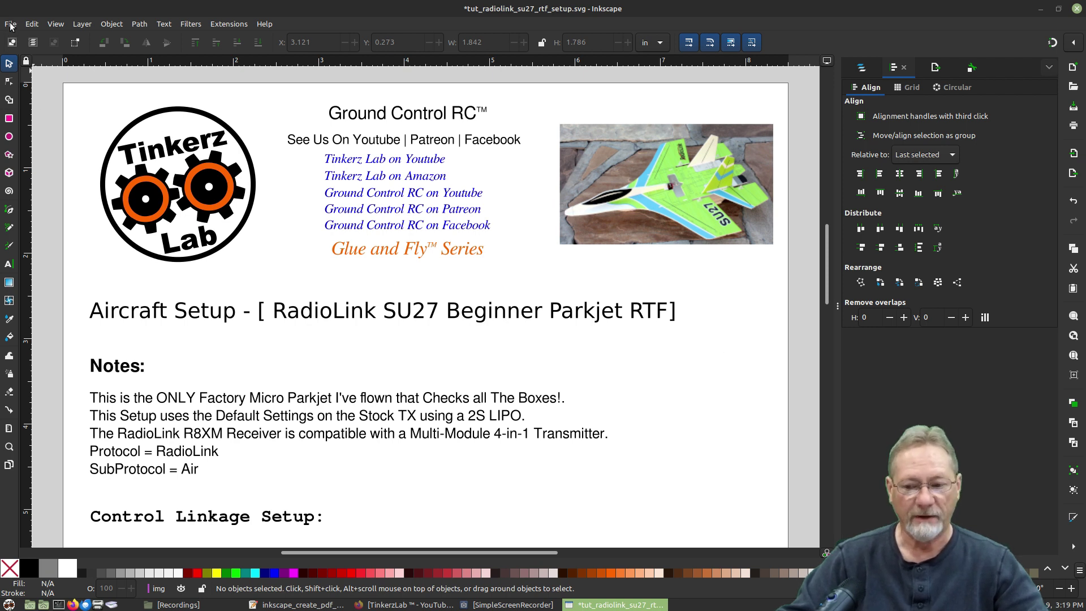
click(1074, 108)
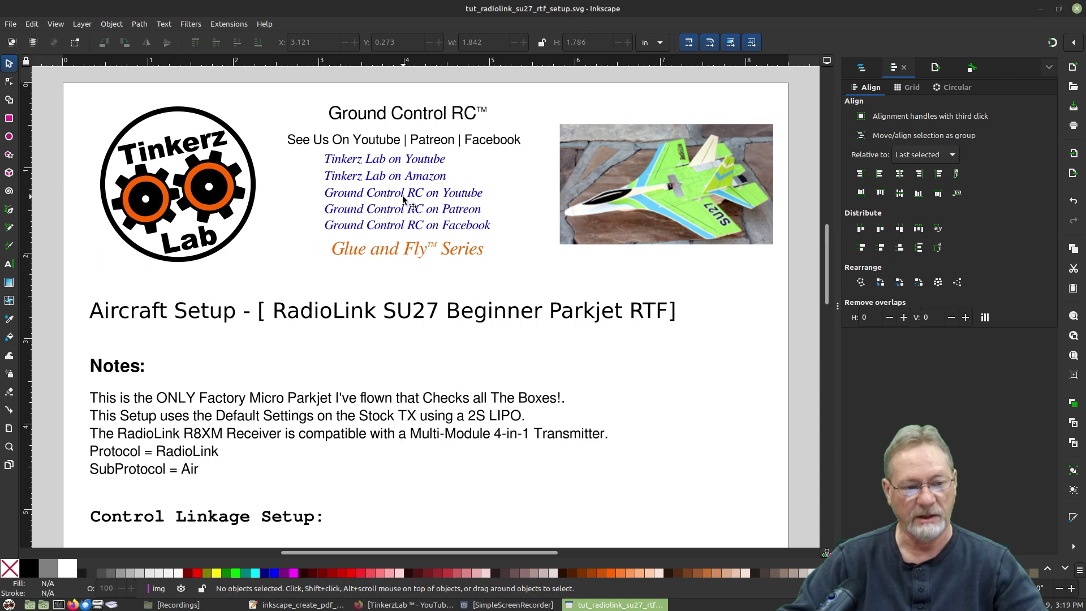
click(11, 24)
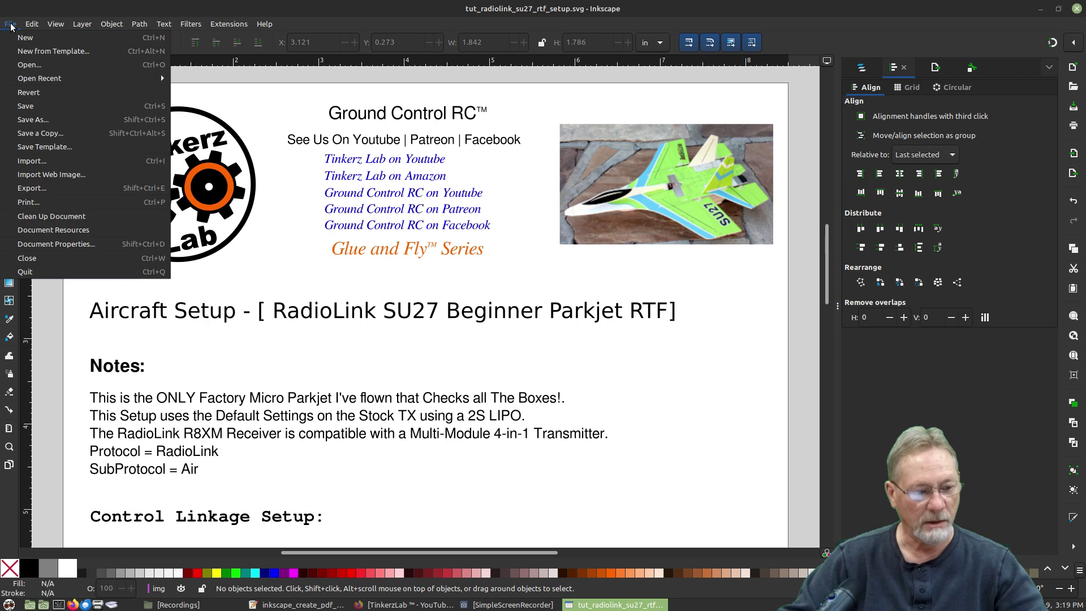
click(34, 135)
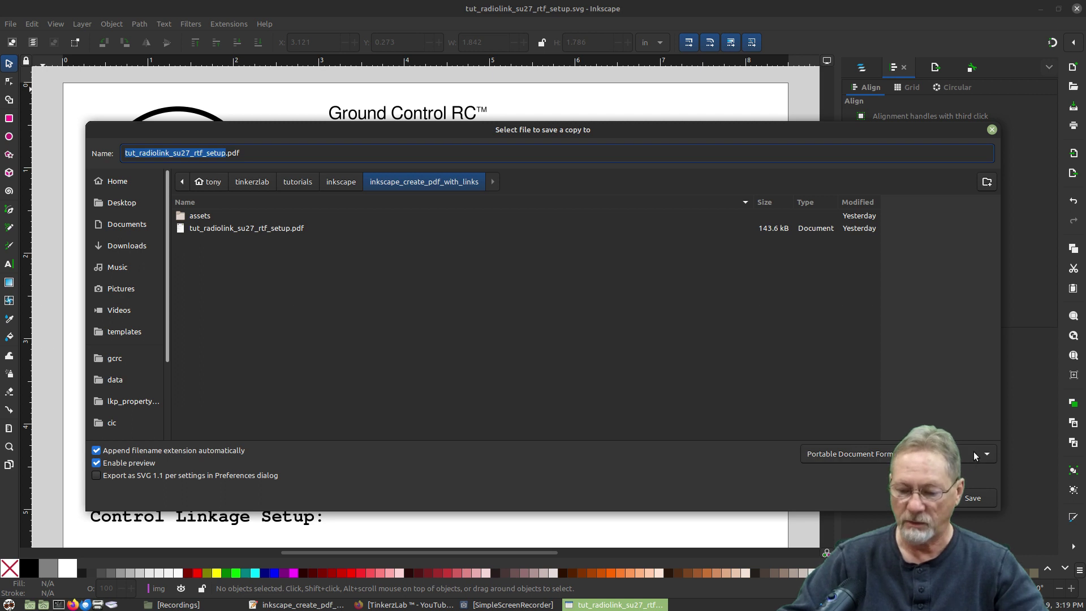
click(974, 456)
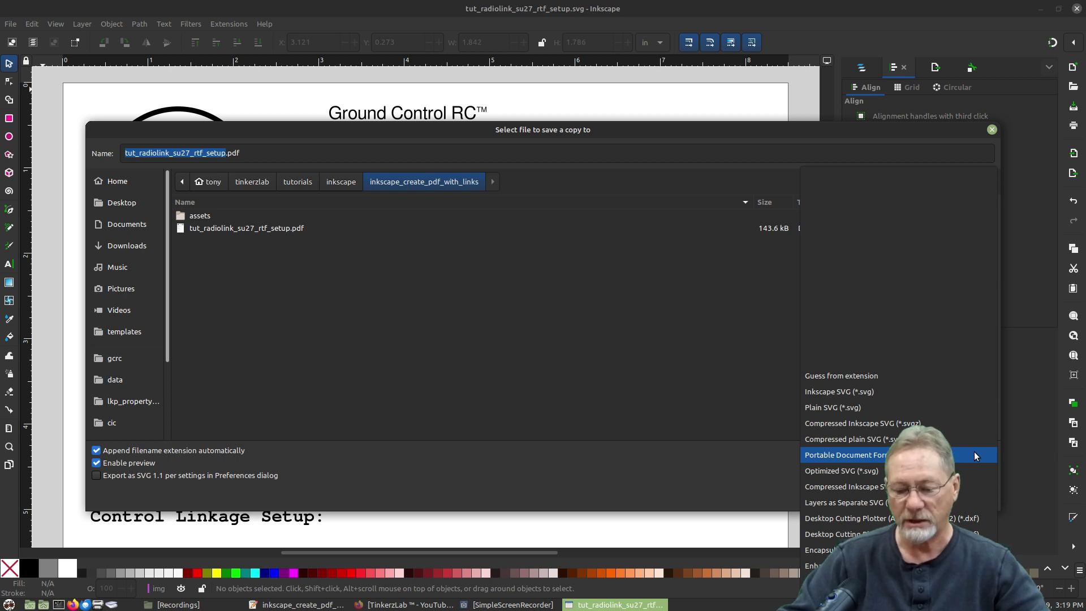
click(975, 455)
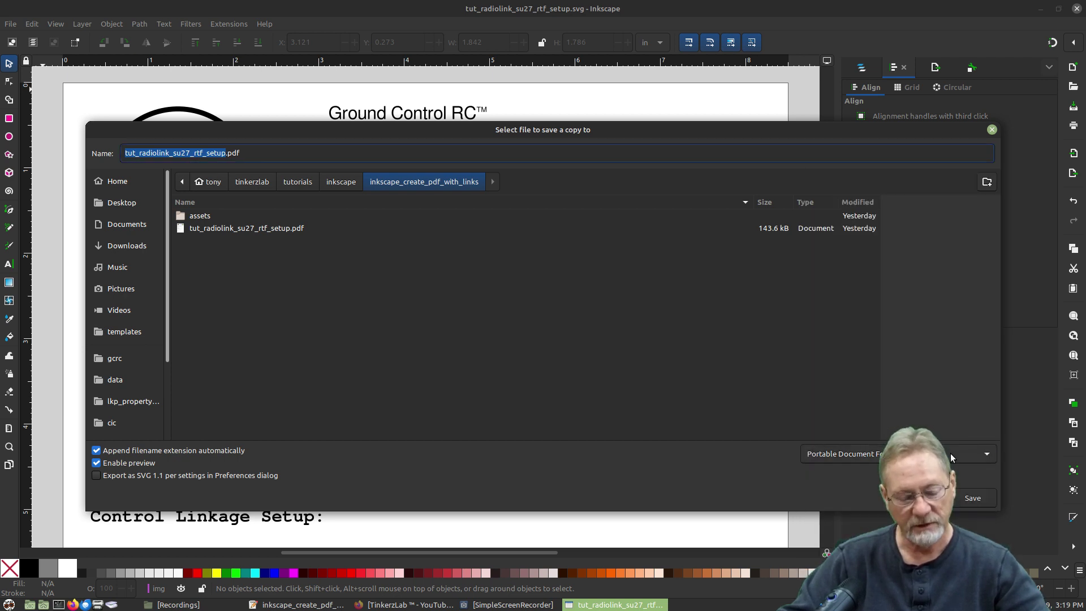
click(249, 153)
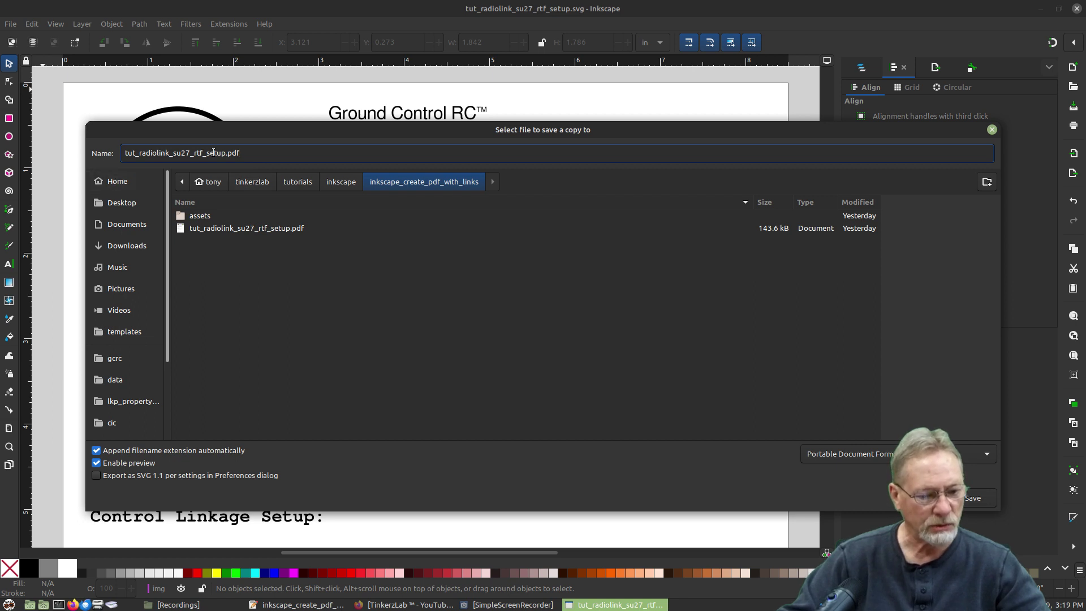
click(225, 153)
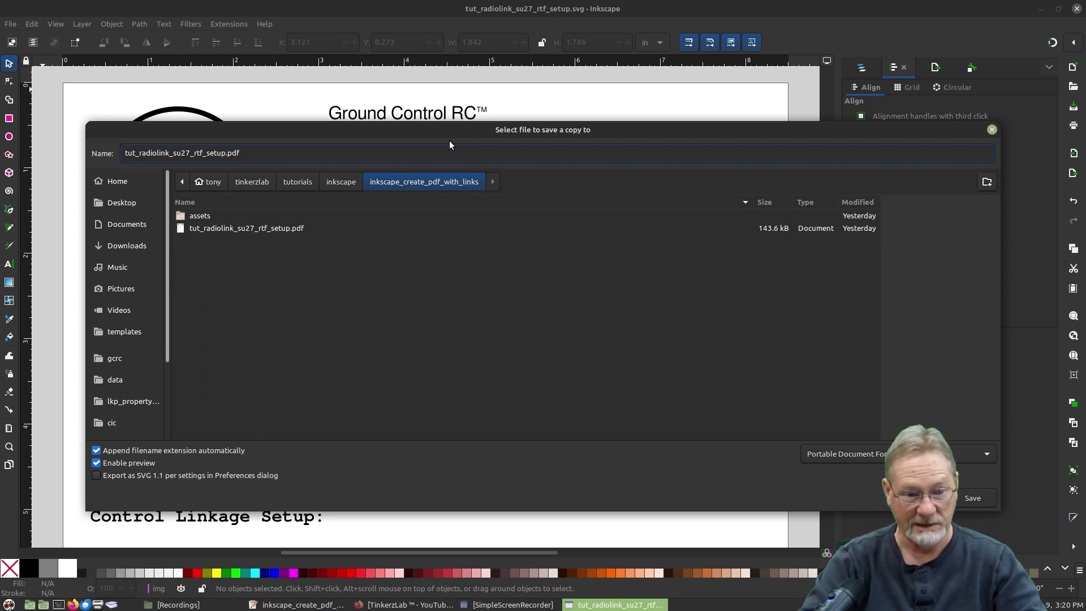
text(_)
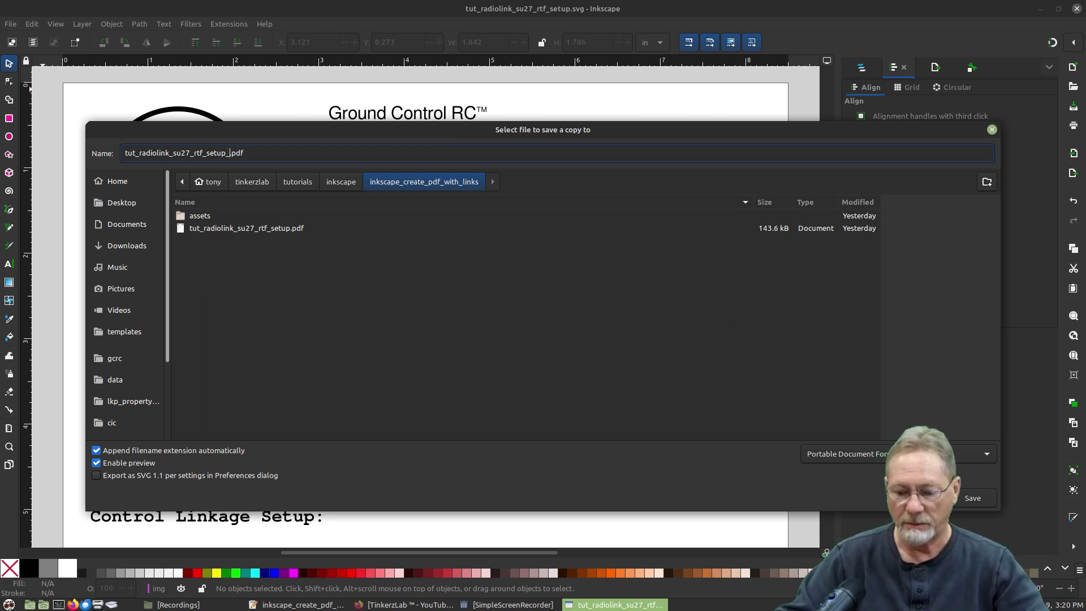
click(961, 497)
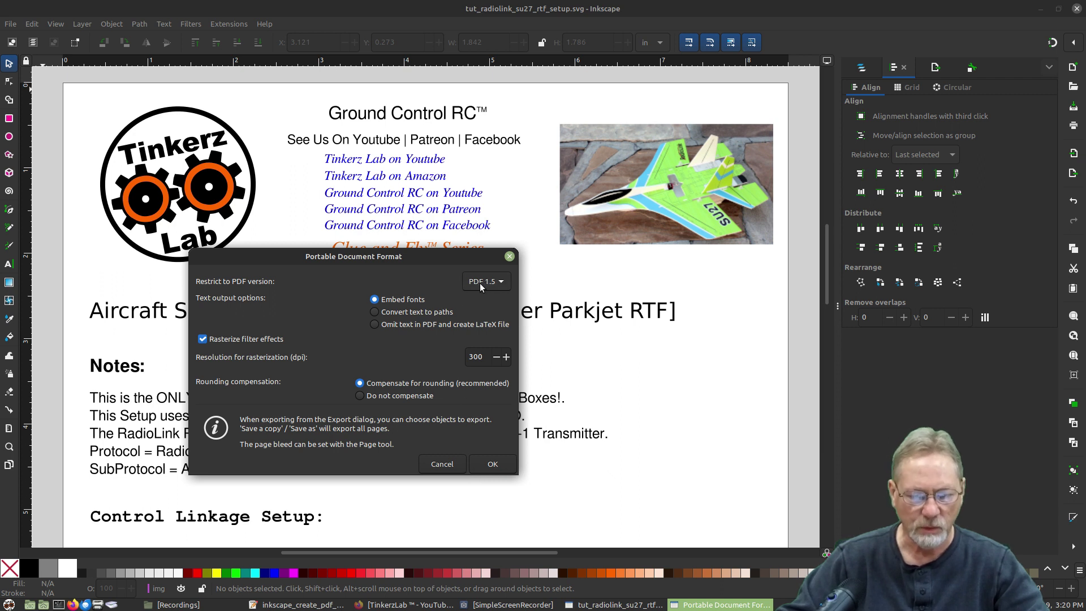
click(492, 465)
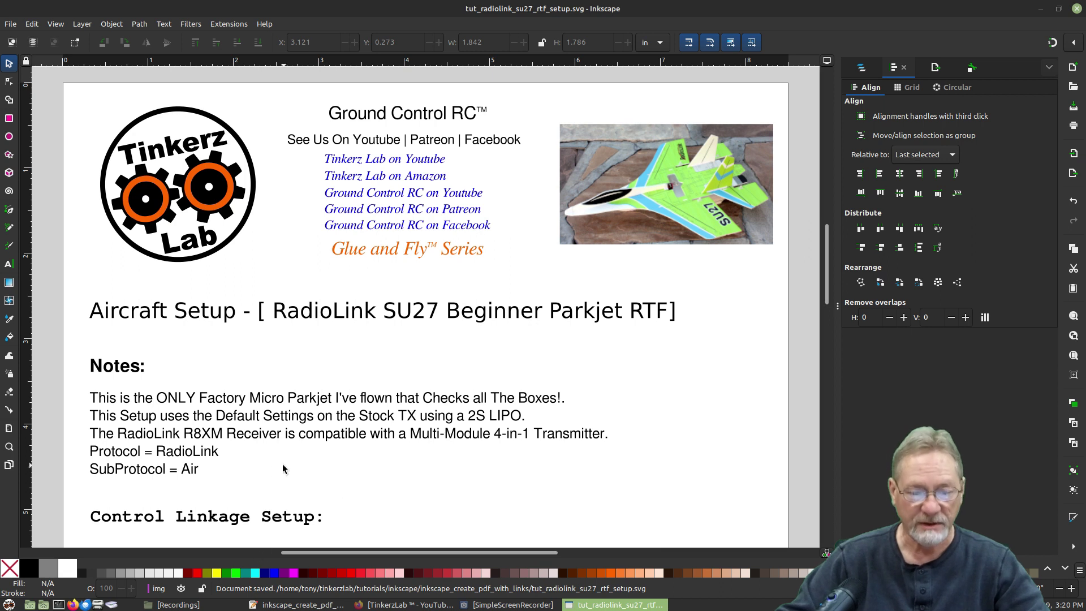
Step: Switch to the file manager, open tut_radiolink_su27_rtf_setup_.pdf from the inkscape_create_pdf_with_links folder, and hide the viewer's page thumbnails
click(212, 607)
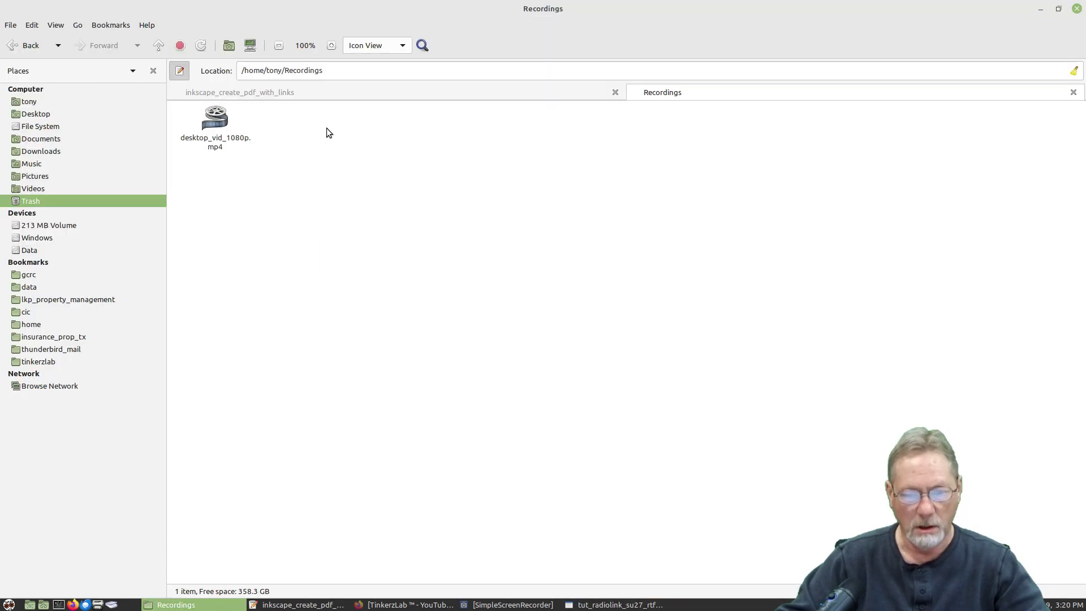
click(297, 92)
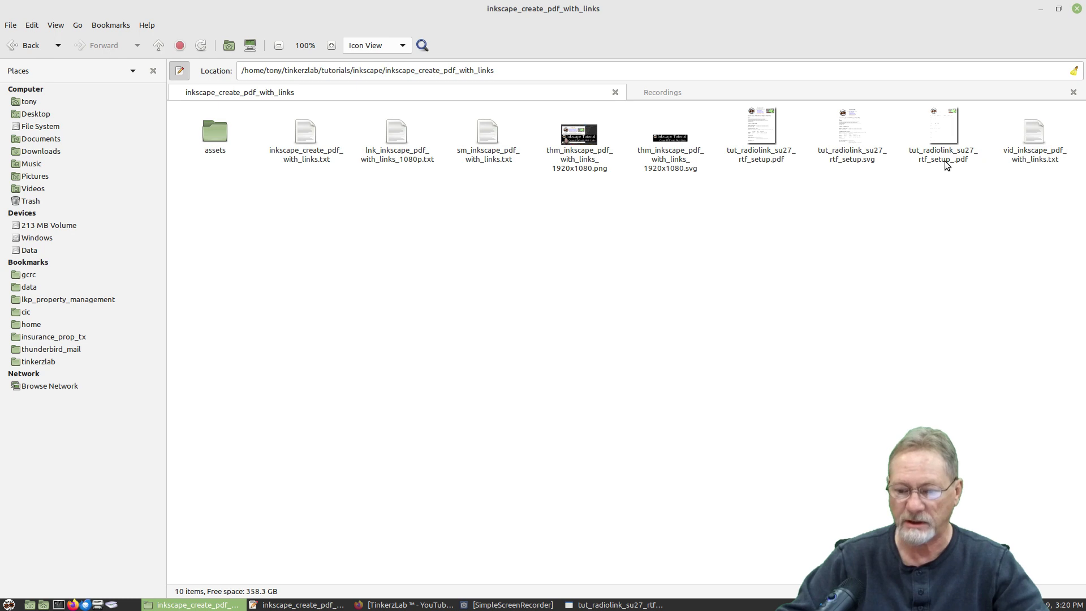
double_click(942, 120)
drag(837, 37, 704, 37)
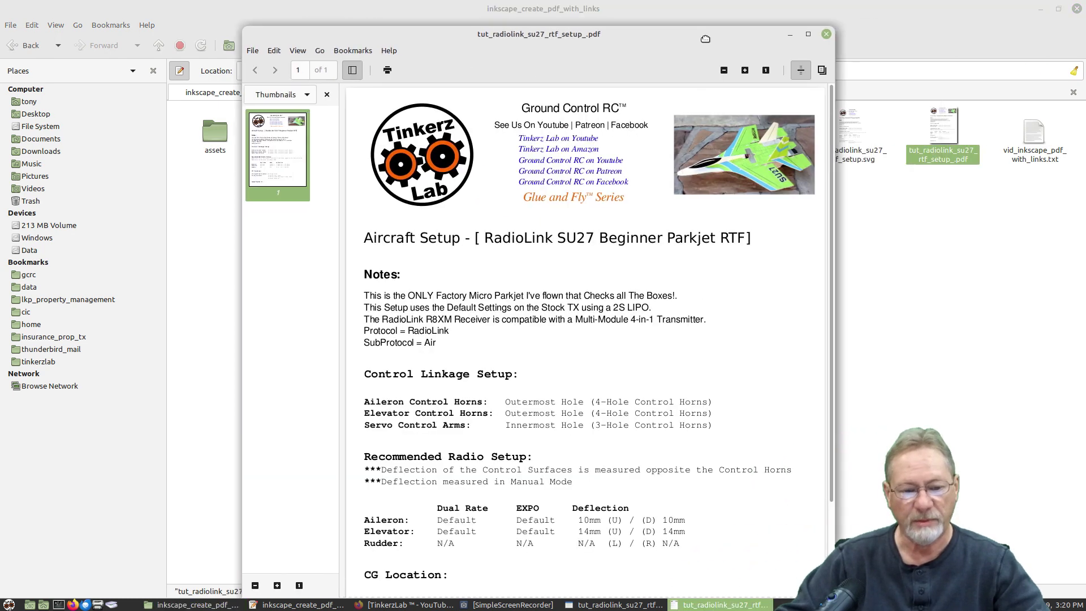
click(326, 94)
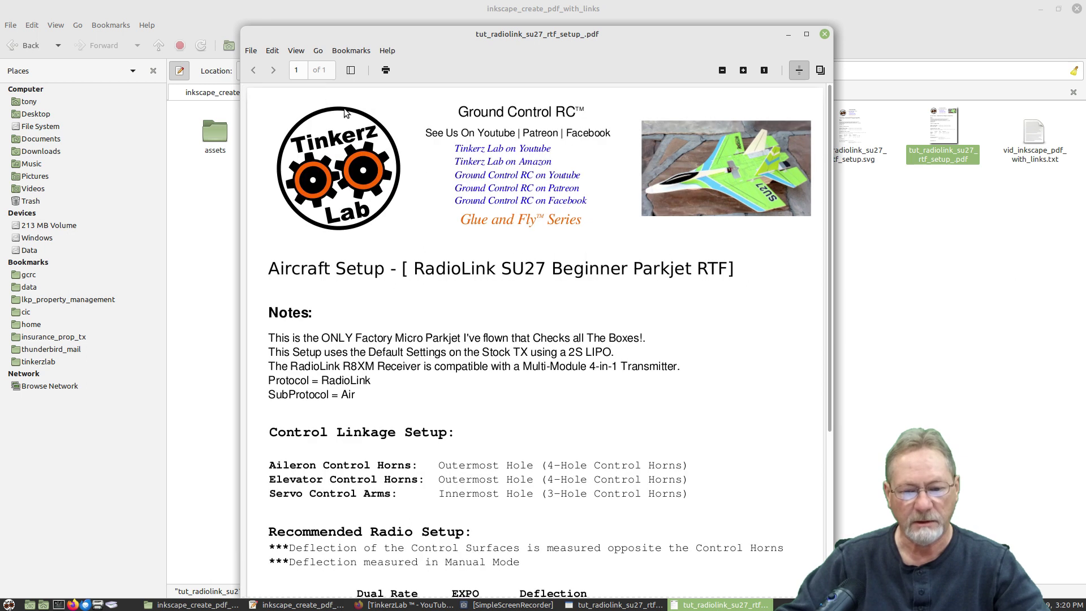
drag(519, 52, 527, 44)
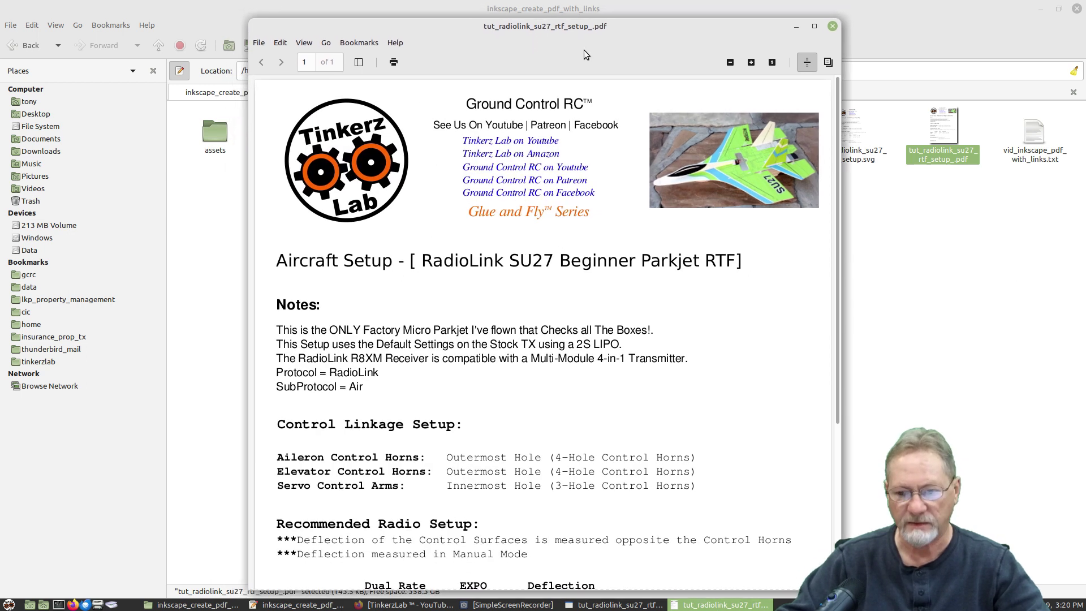
Step: Minimize the file manager and Inkscape windows, and place the PDF viewer in front of the Firefox window
click(1042, 14)
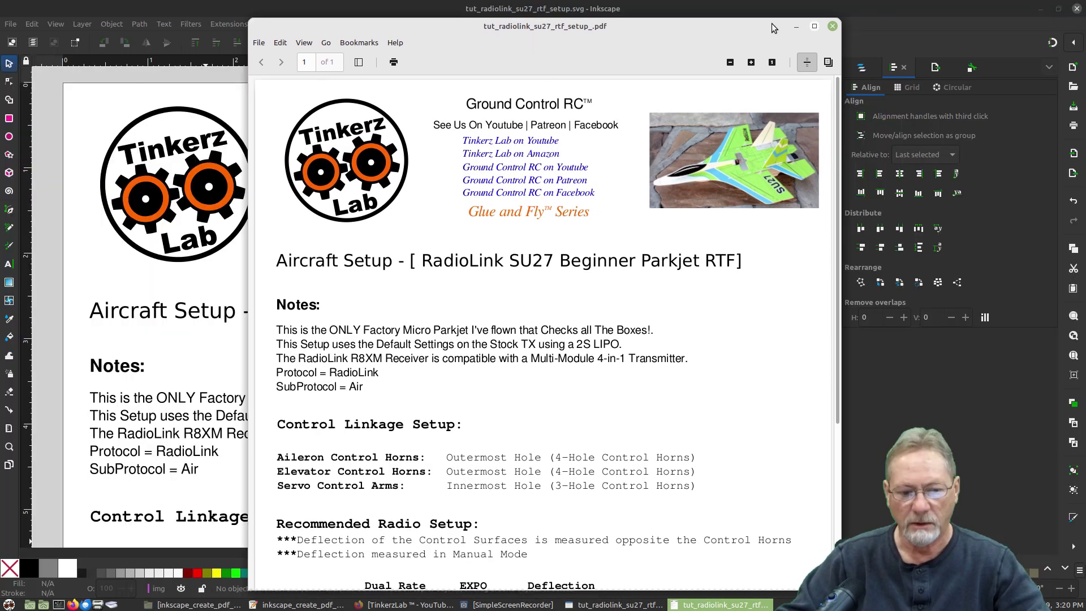
click(1042, 10)
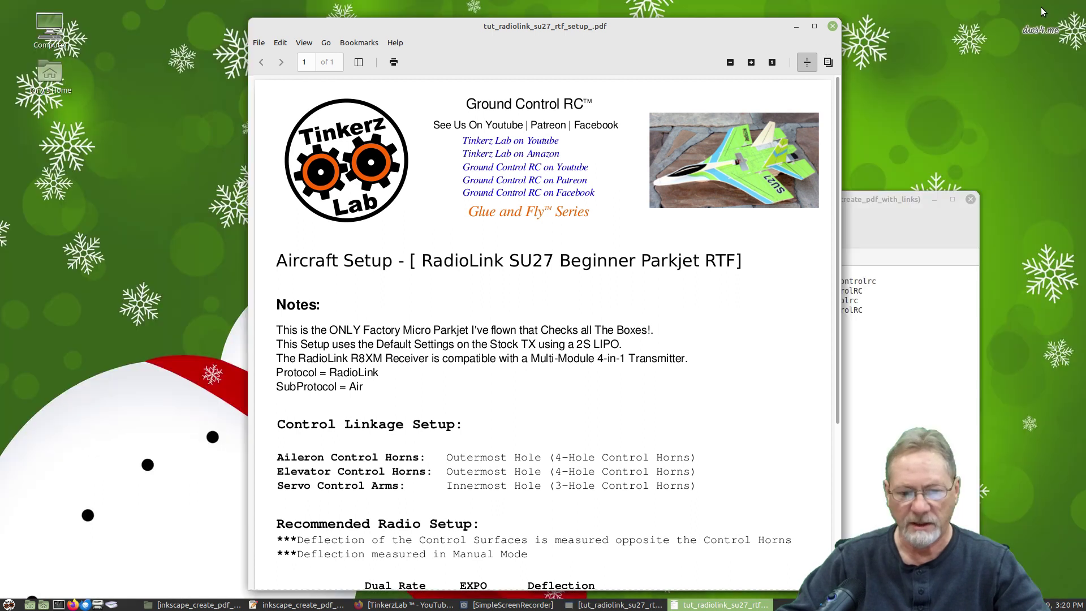
click(388, 605)
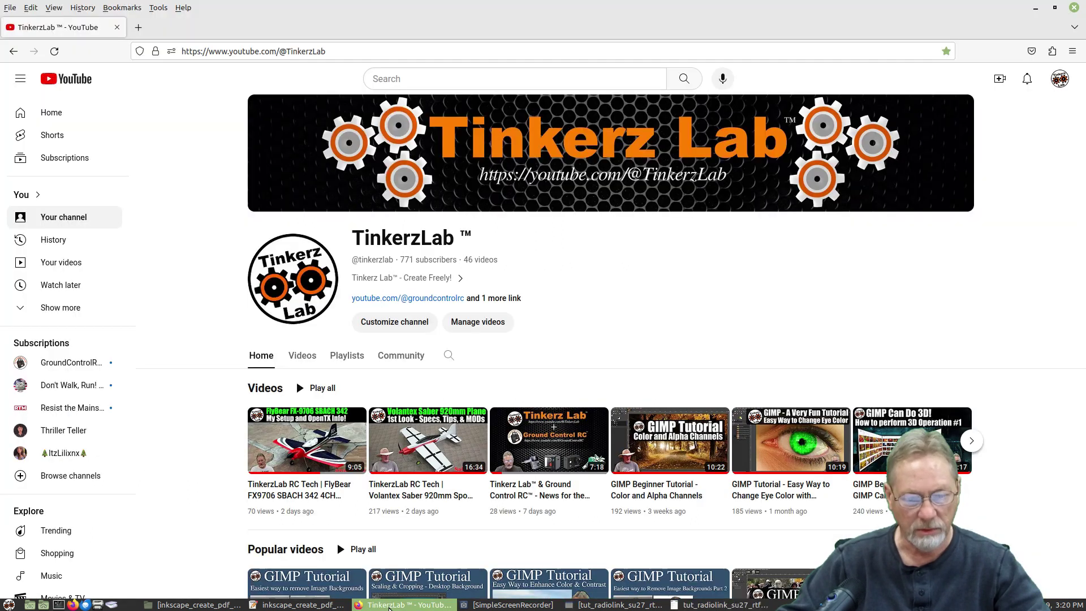
click(735, 606)
drag(494, 28, 486, 137)
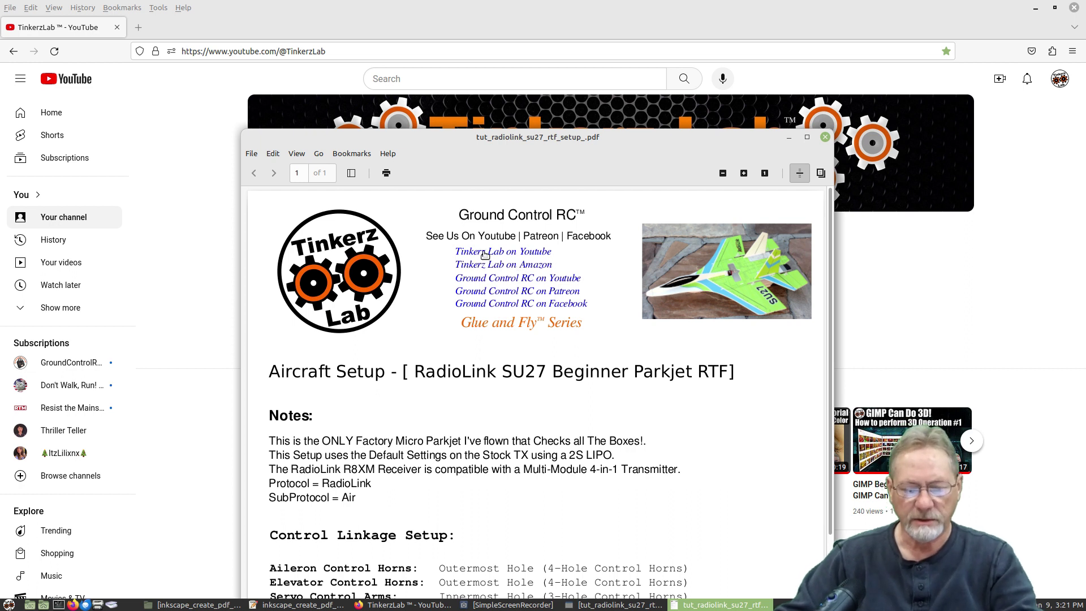
Step: Test the "Tinkerz Lab on Youtube" and "Tinkerz Lab on Amazon" links in the PDF
click(513, 256)
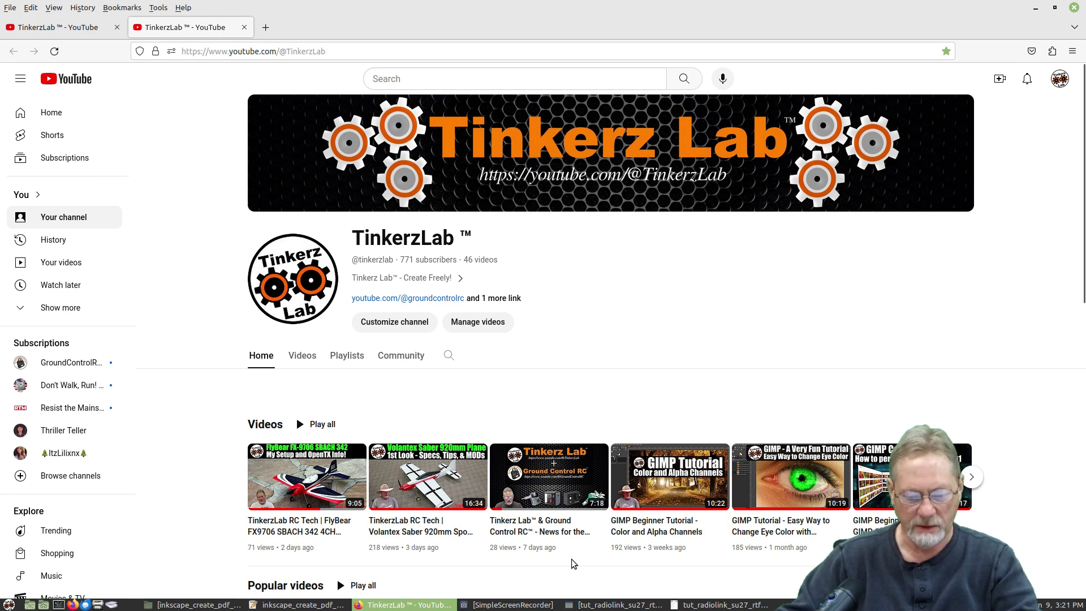
click(722, 604)
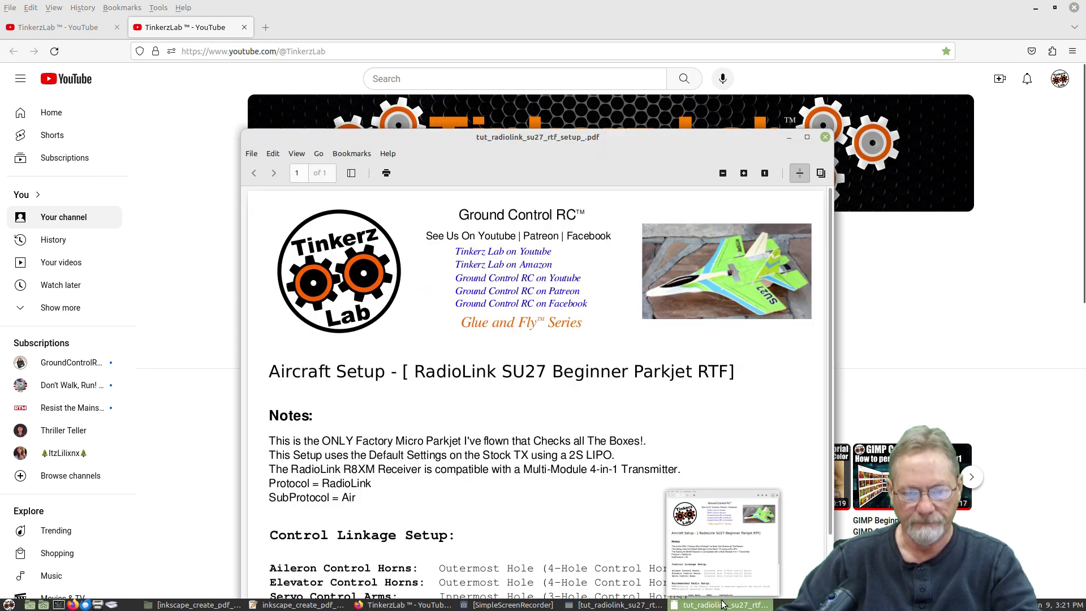
click(497, 264)
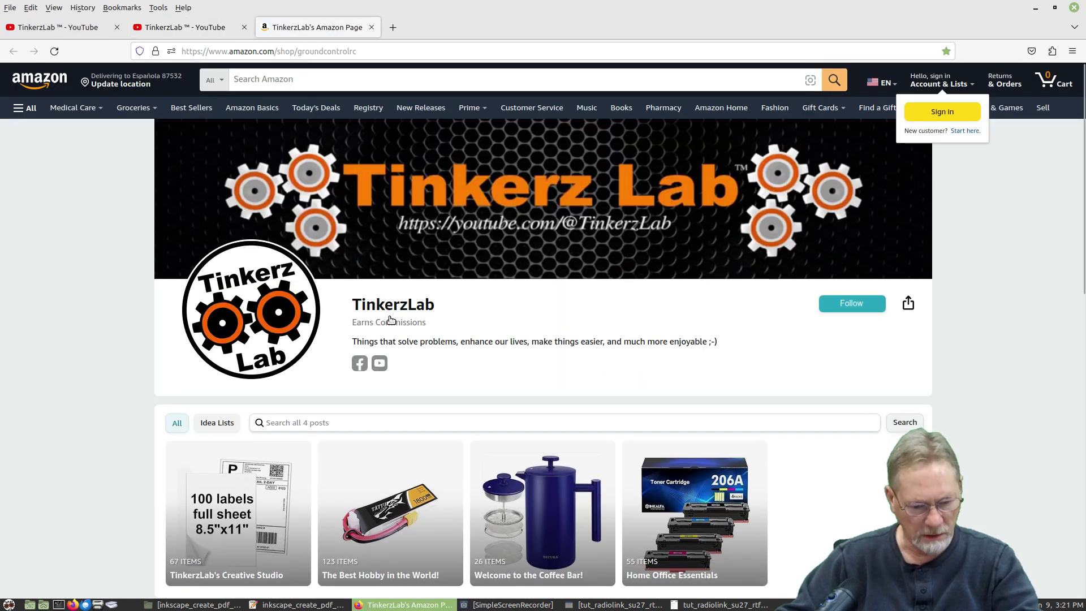
Step: Test the "Ground Control RC on Youtube" and "Ground Control RC on Patreon" links in the PDF, and dismiss Patreon's Google sign-in prompt
click(685, 605)
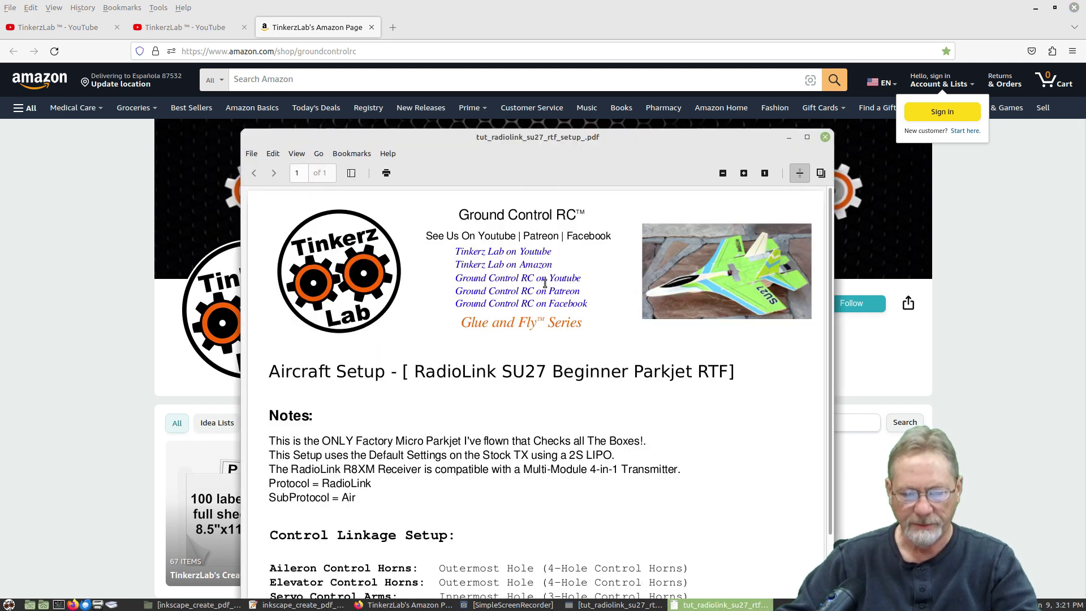
click(519, 278)
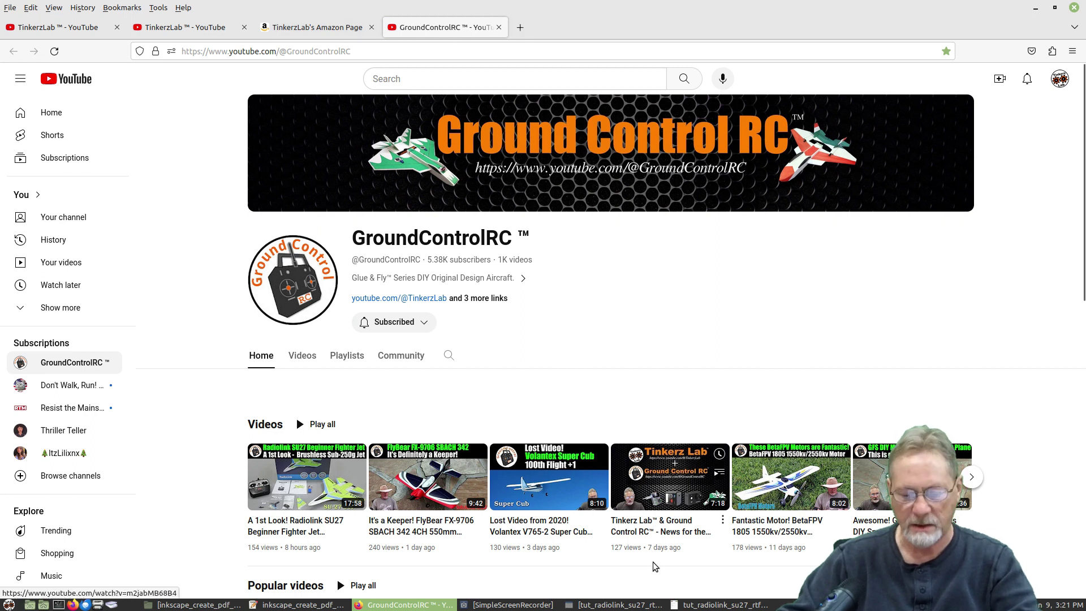
click(703, 605)
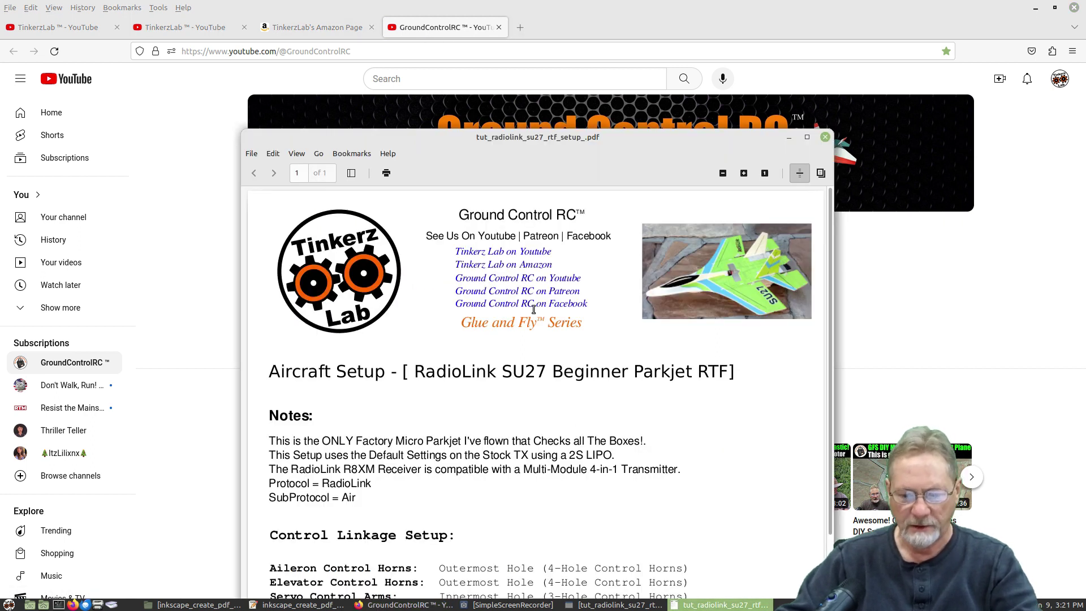
click(485, 293)
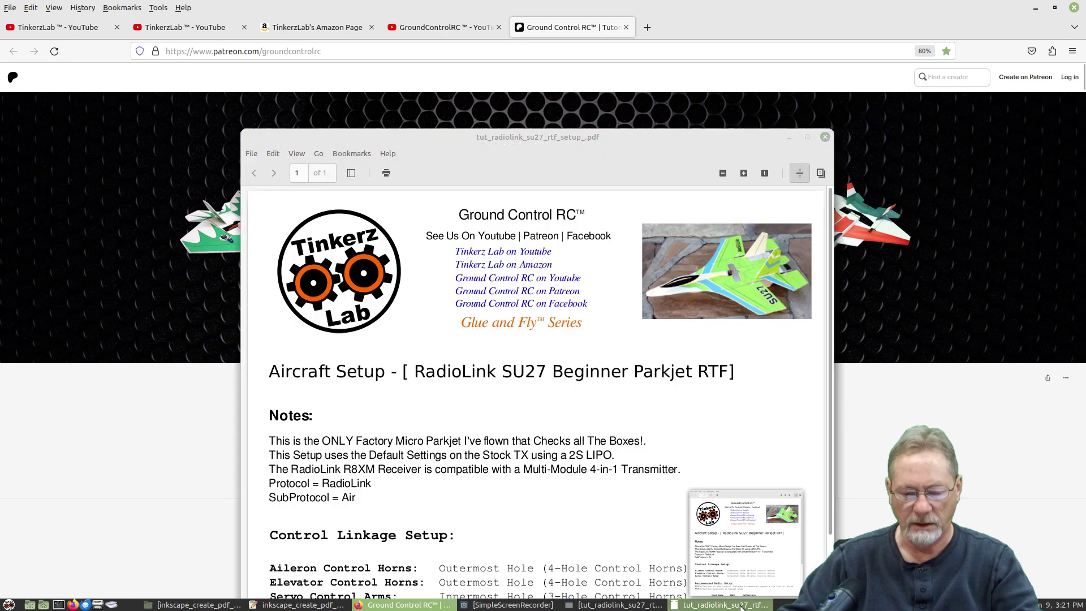
click(687, 605)
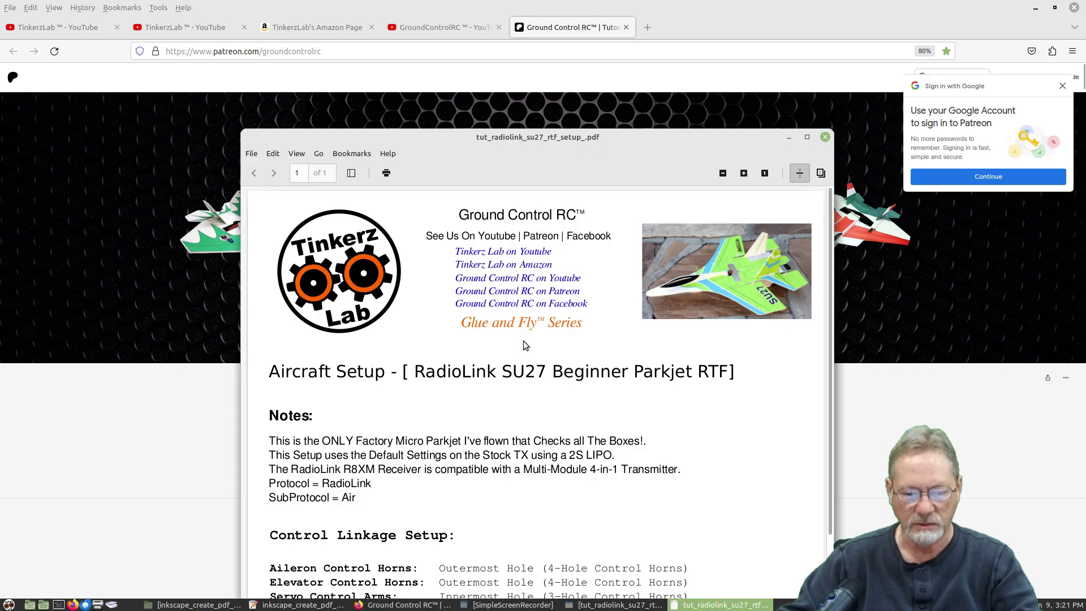
click(1063, 86)
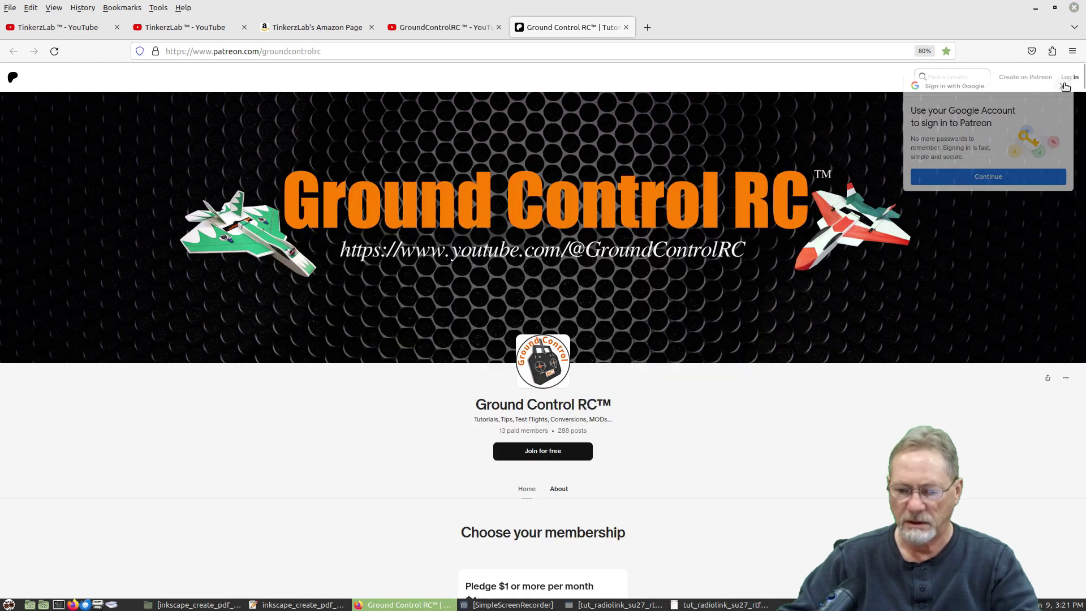
Step: Test the "Ground Control RC on Facebook" link in the PDF, and bring the PDF viewer back in front, higher up over the browser
click(735, 604)
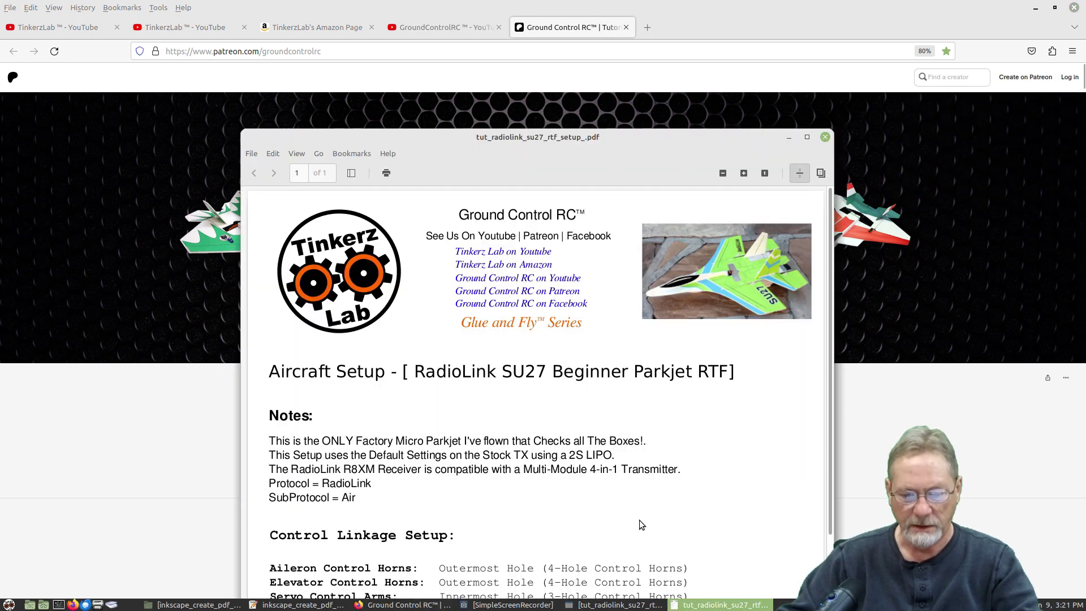
click(520, 305)
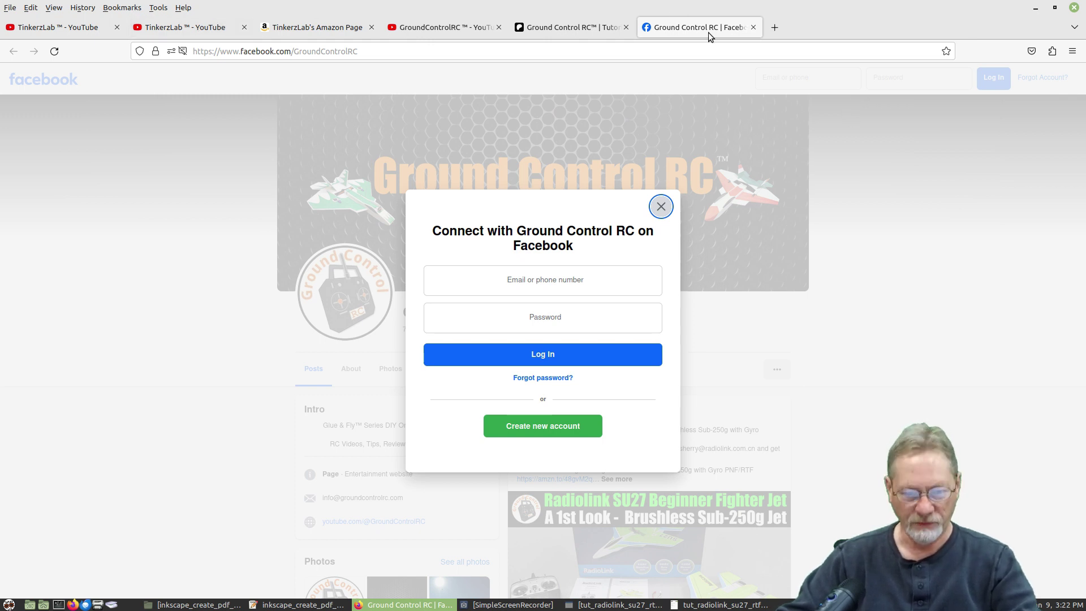
click(721, 605)
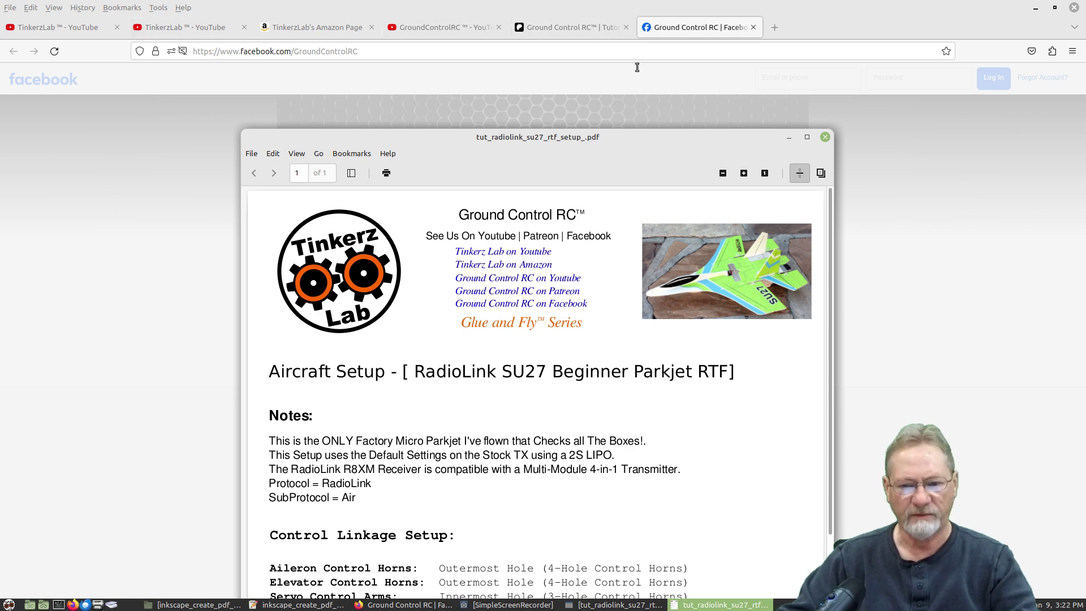
drag(655, 155, 643, 83)
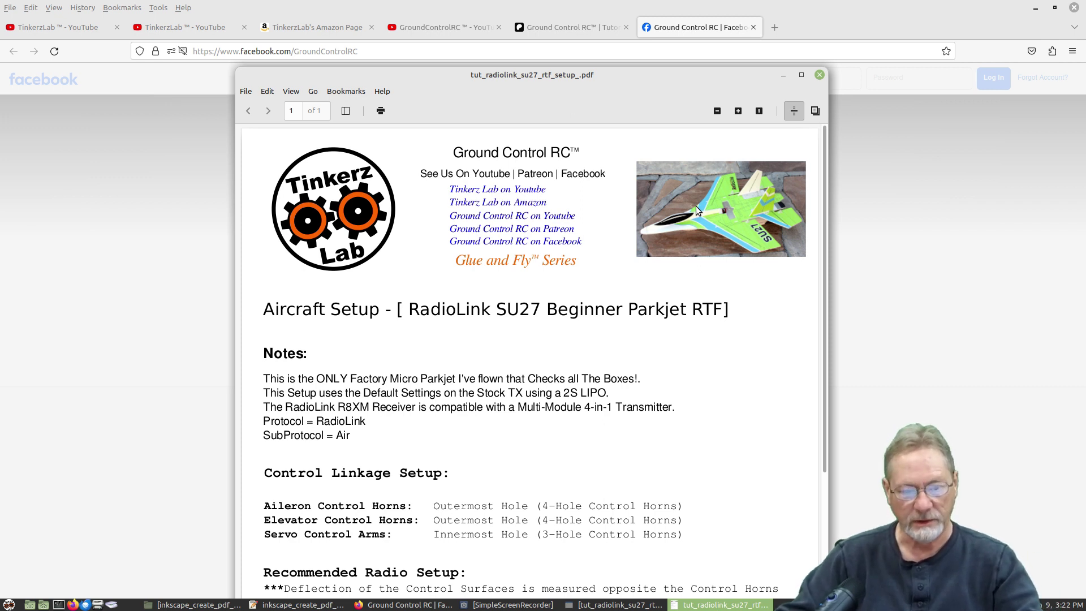
drag(673, 86, 651, 66)
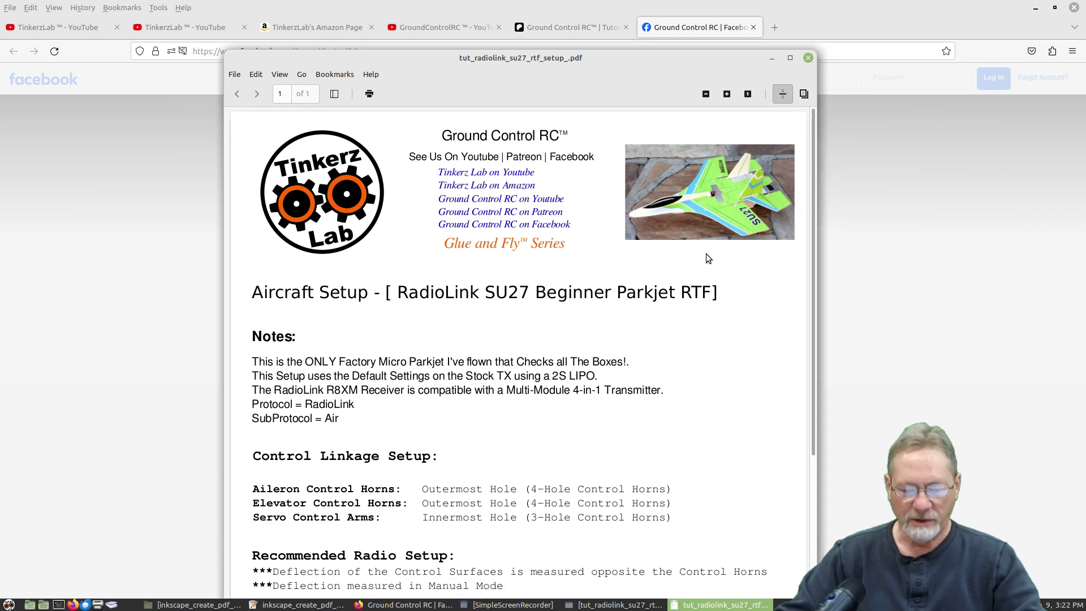